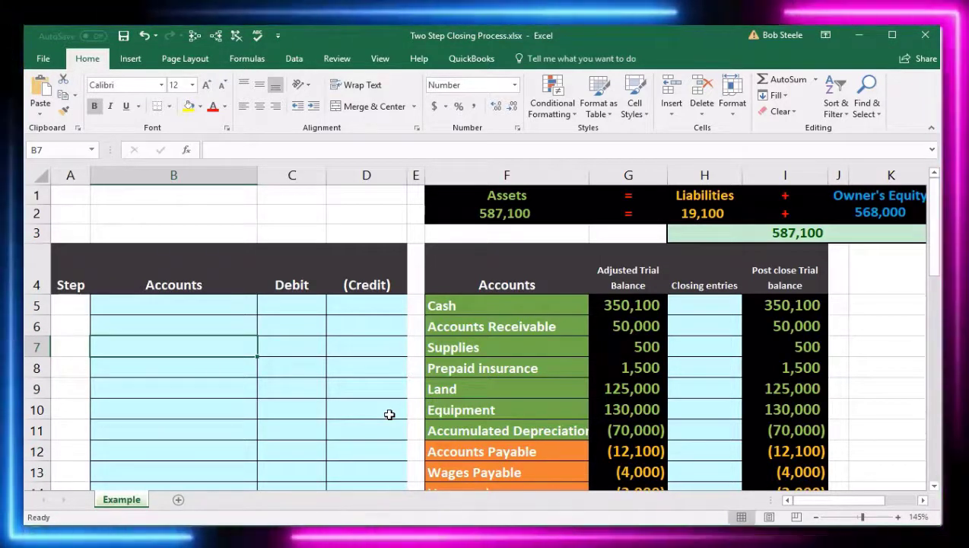
Step: Review the trial balance account list by group: assets, liabilities, owner's equity, then revenue through depreciation expense
click(472, 369)
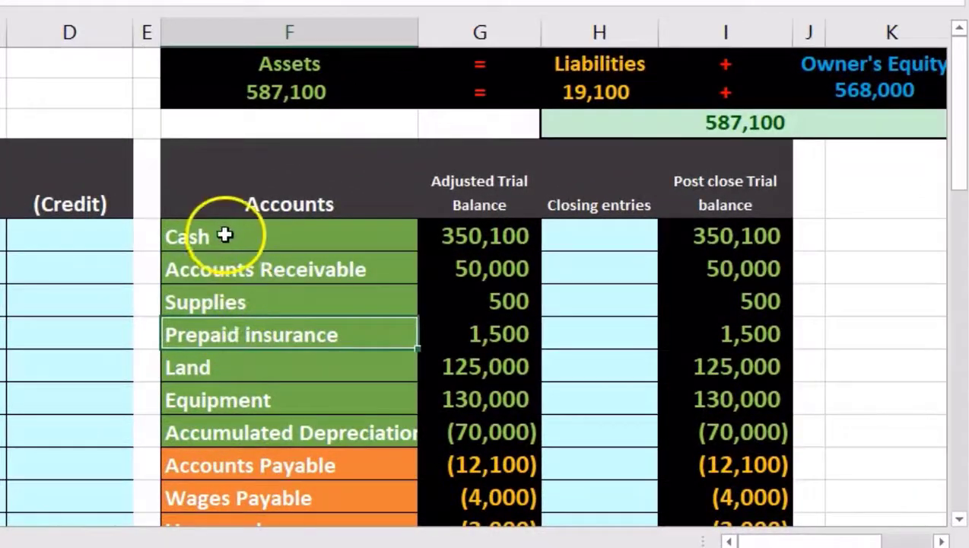
drag(226, 236, 244, 422)
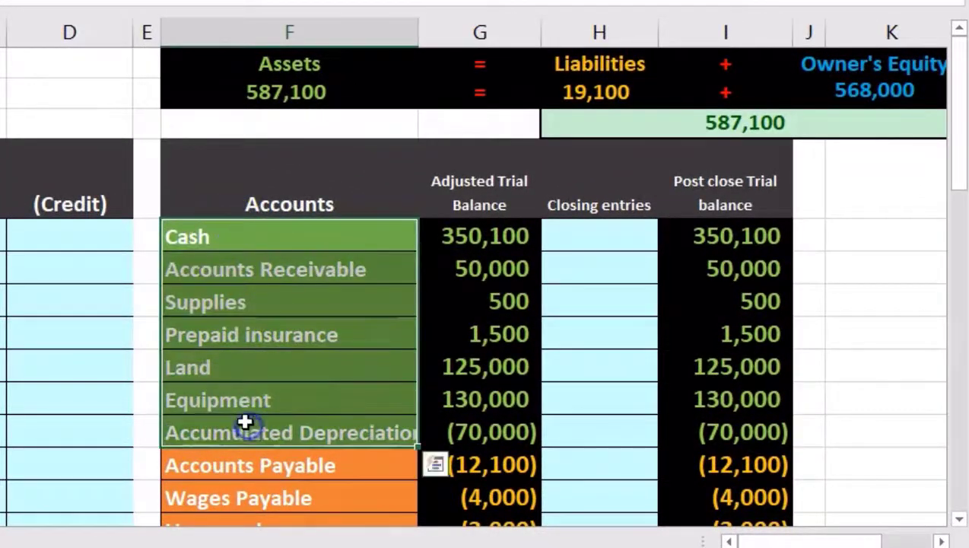
scroll(244, 403, down, 1)
drag(242, 380, 243, 405)
scroll(243, 397, down, 1)
click(256, 333)
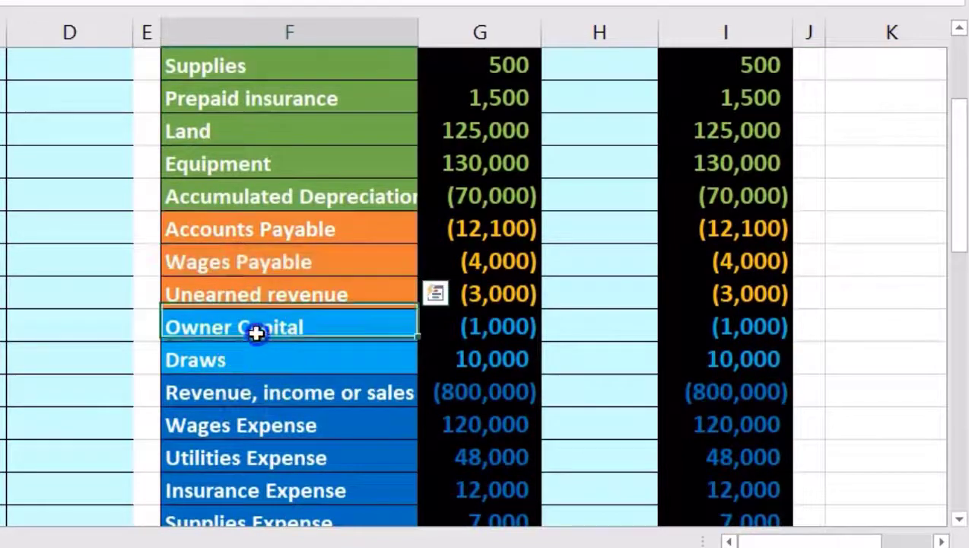
scroll(256, 328, down, 1)
drag(256, 293, 256, 448)
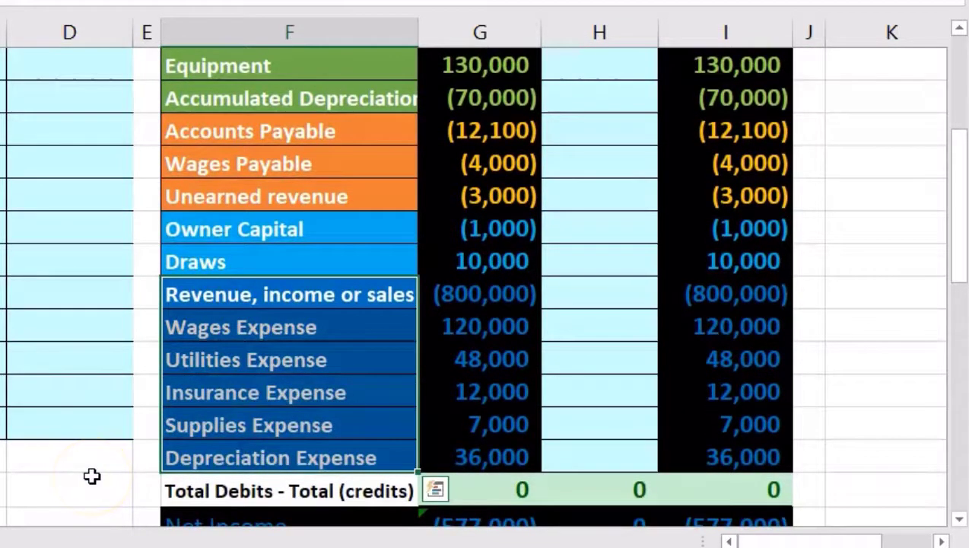
scroll(92, 476, up, 3)
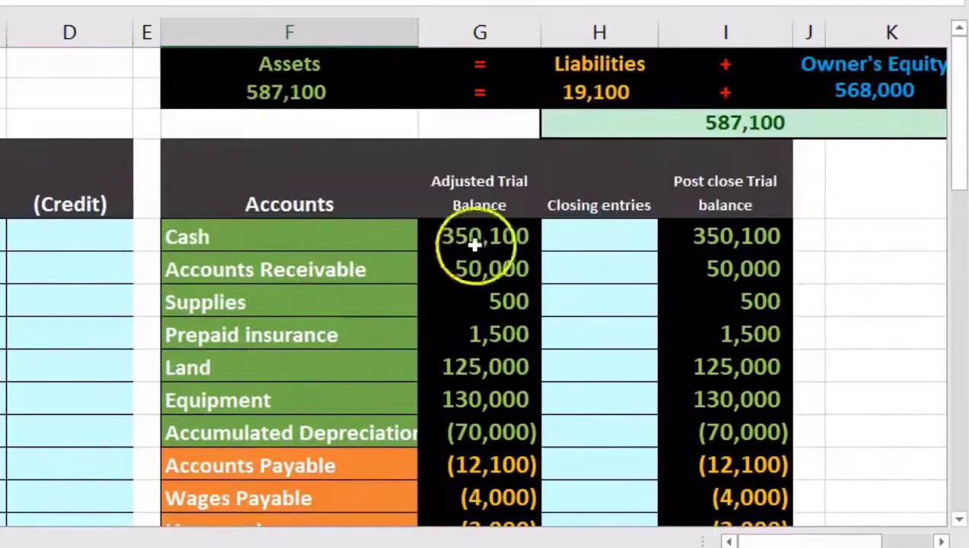
Step: Examine the Adjusted Trial Balance, Closing entries and Post close Trial balance headings, plus the formulas behind the Assets and Liabilities totals
click(432, 204)
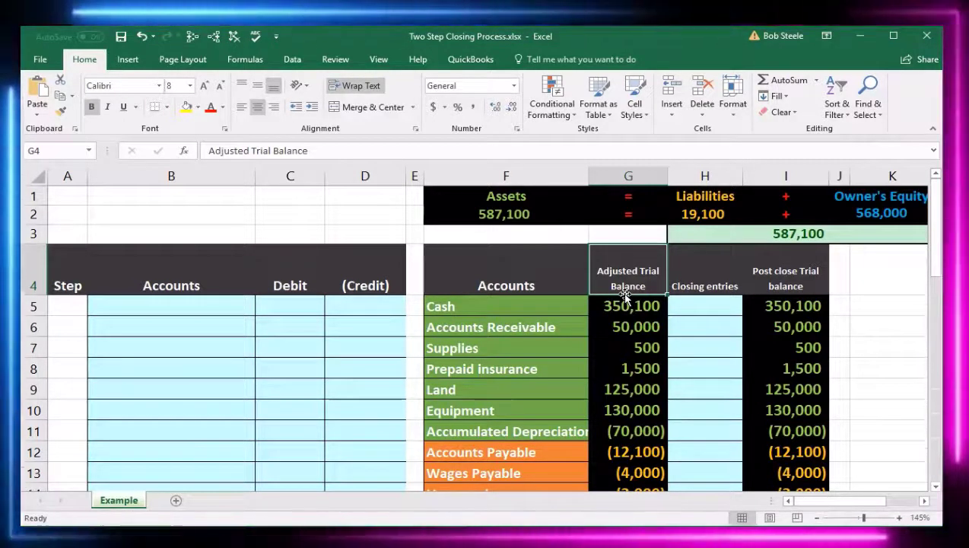
click(703, 283)
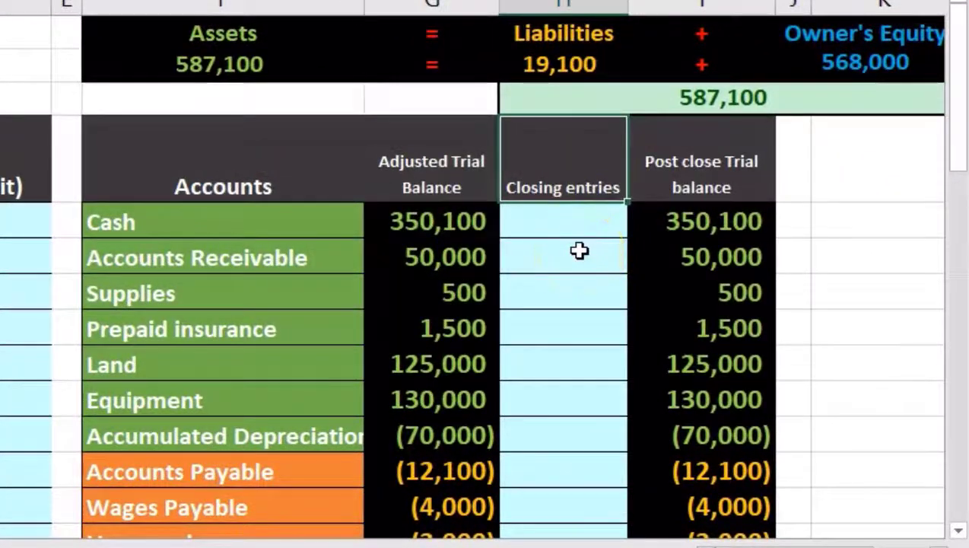
click(686, 184)
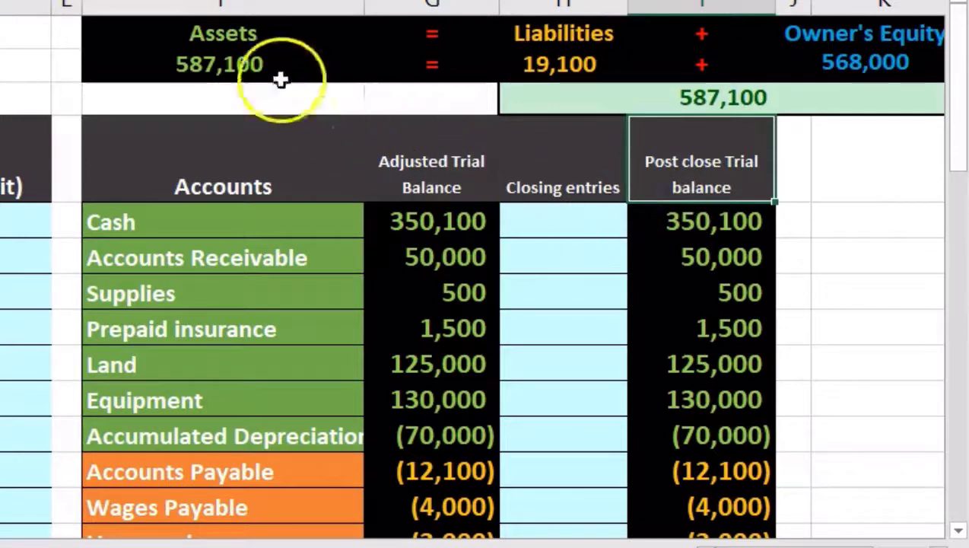
double_click(230, 65)
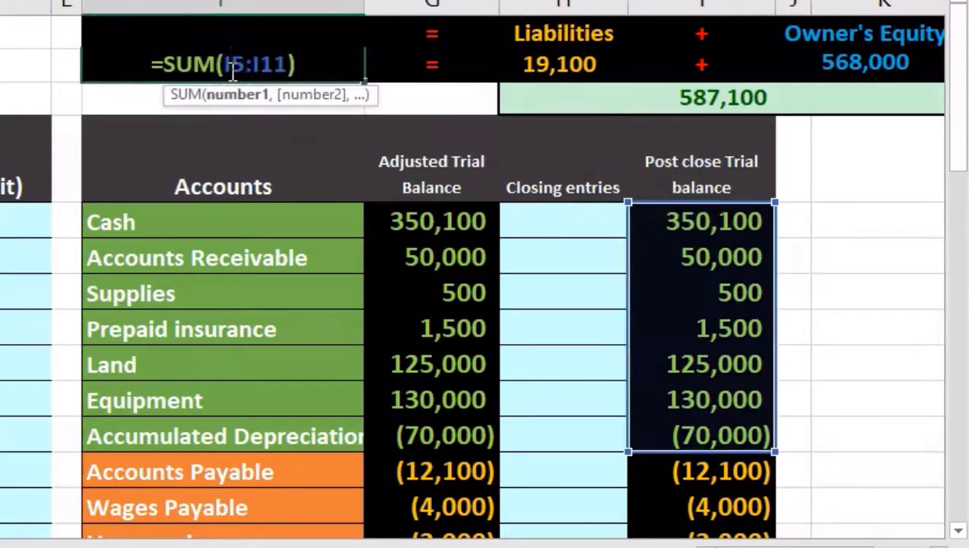
key(Escape)
double_click(554, 65)
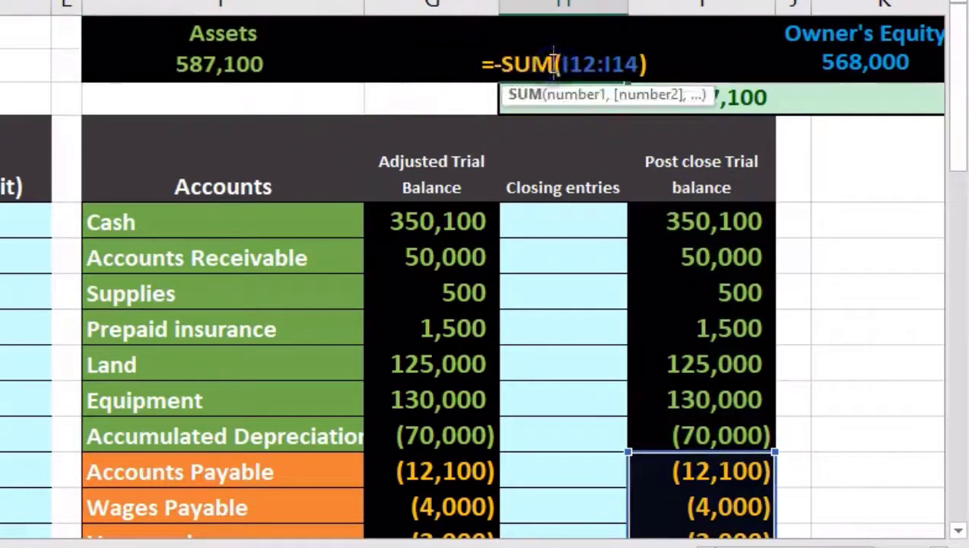
click(744, 69)
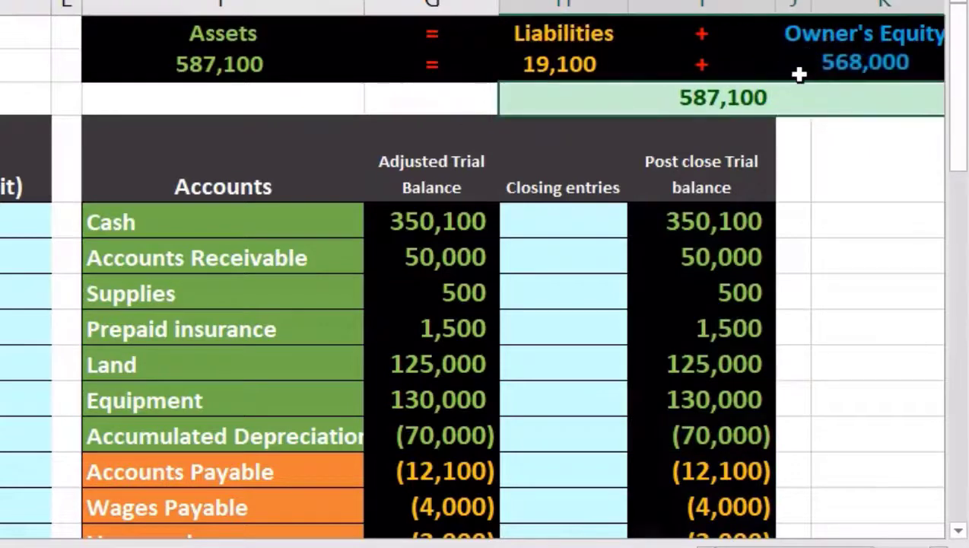
click(816, 216)
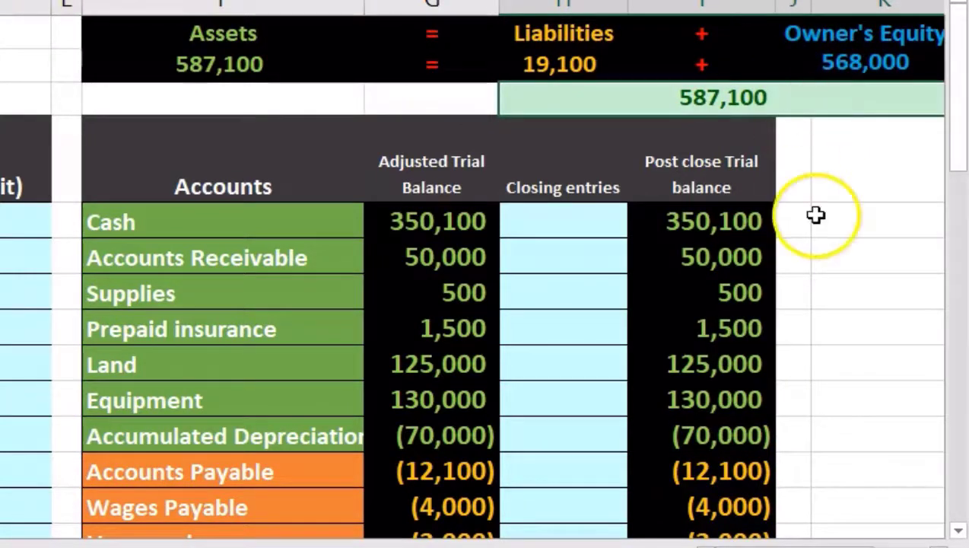
click(578, 318)
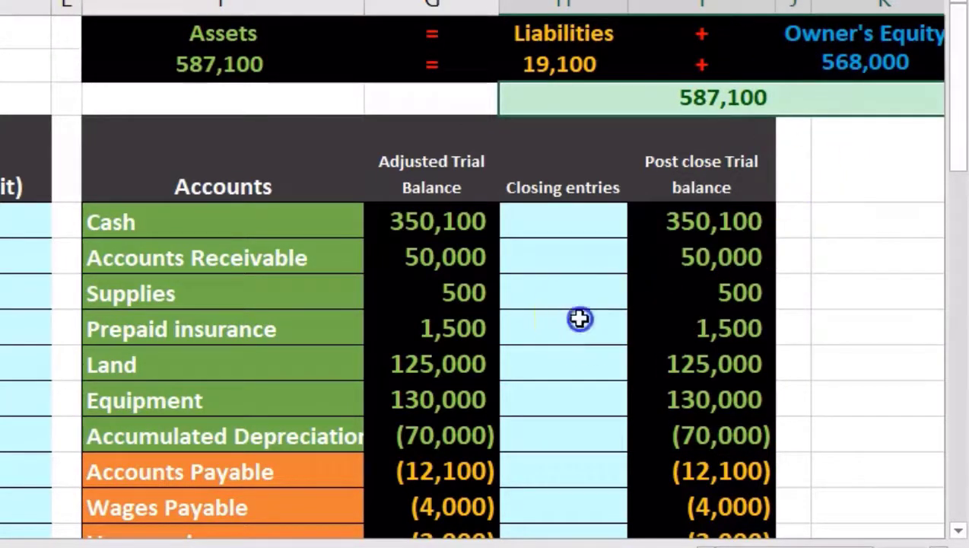
Step: Clear the post-close trial balance amounts from Draws through Depreciation Expense (I16:I22)
scroll(579, 318, down, 3)
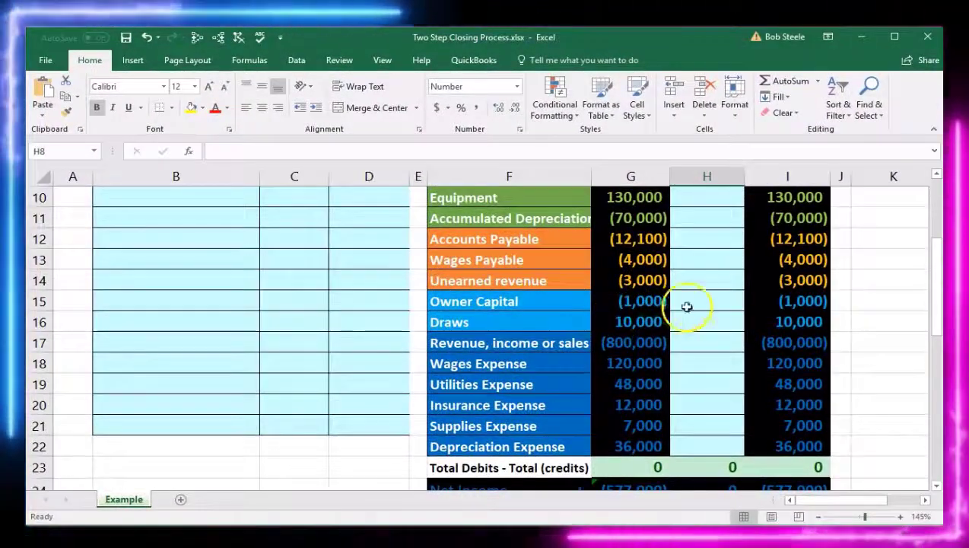
drag(786, 321, 799, 443)
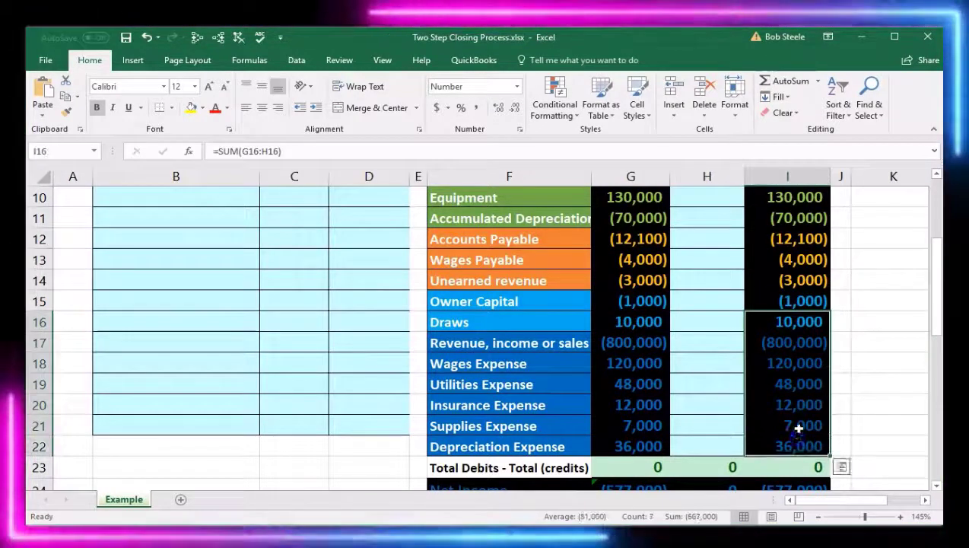
click(813, 302)
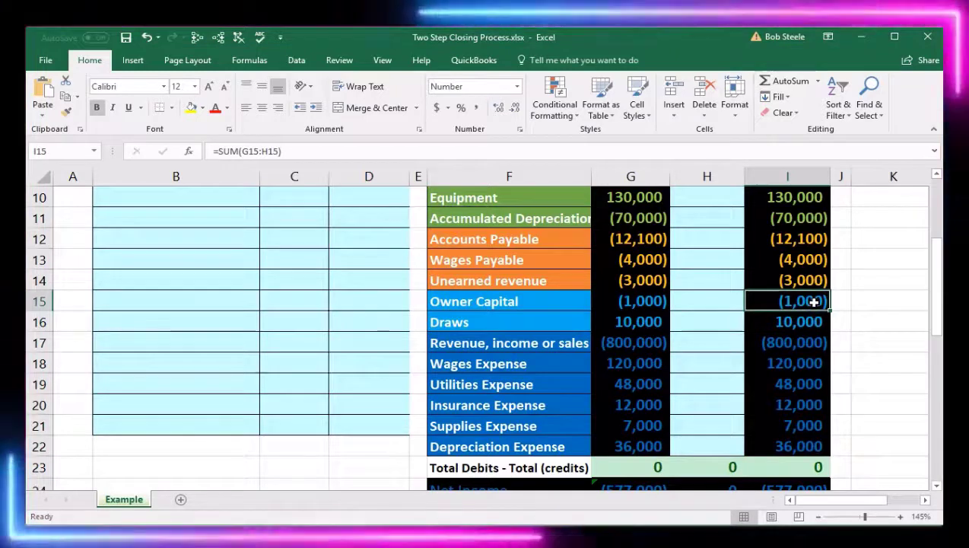
drag(787, 324, 774, 441)
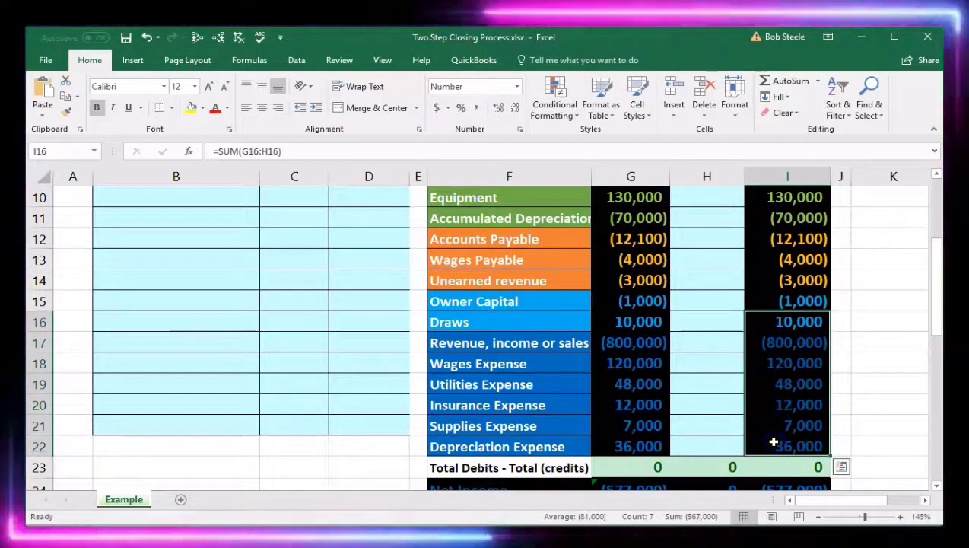
key(Delete)
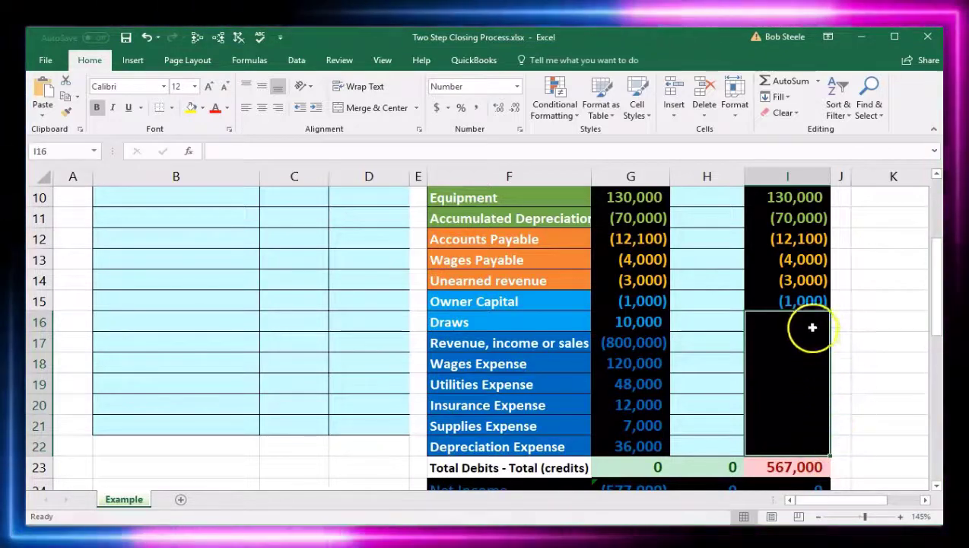
Step: Replace the post-close Owner Capital amount in I15 with -568000
click(799, 300)
key(Delete)
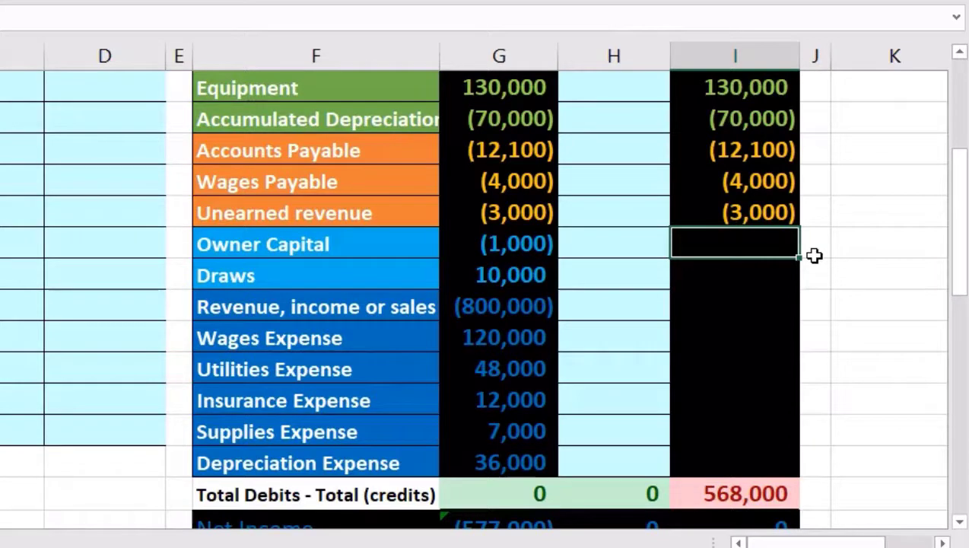
text(-568000)
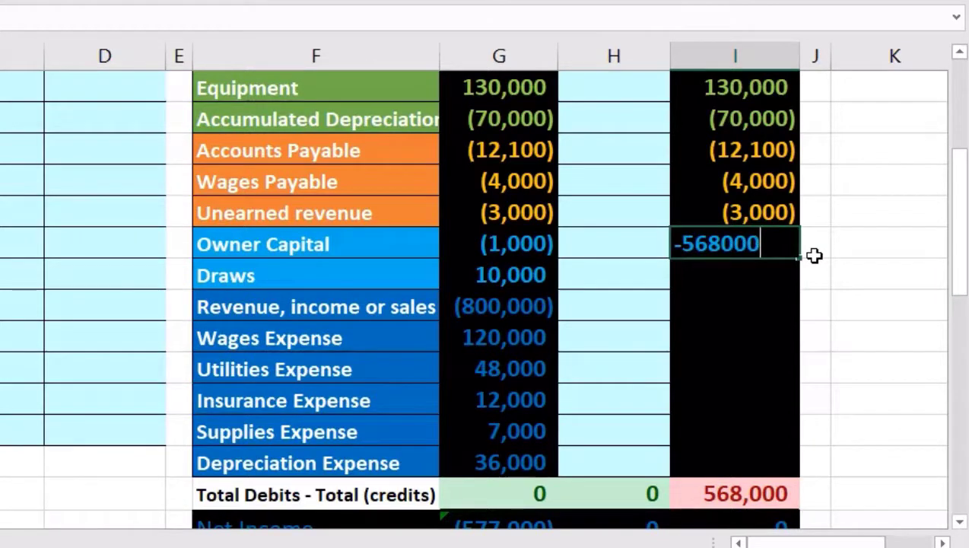
key(Return)
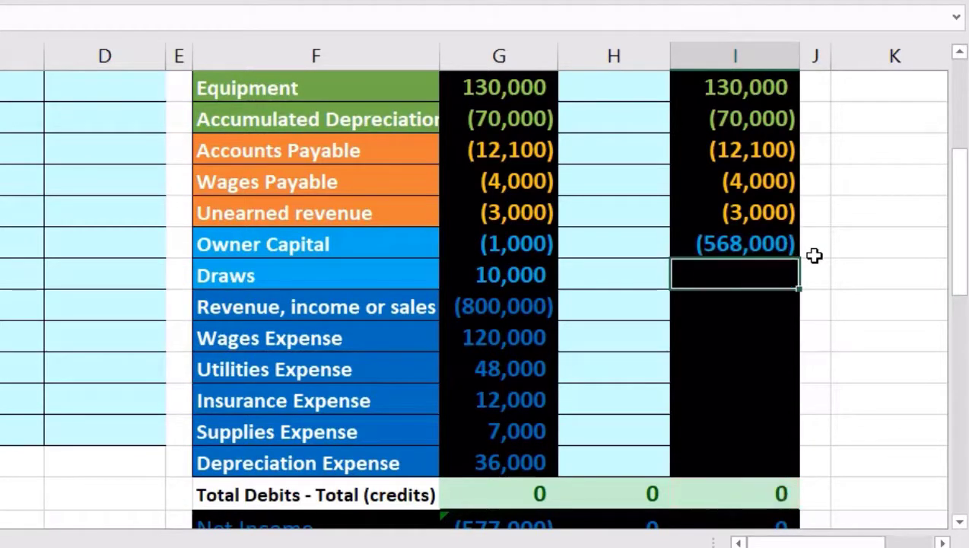
Step: Compare the post-close asset, liability and Owner Capital balances with the adjusted balances from Owner Capital through Depreciation Expense
scroll(814, 256, up, 3)
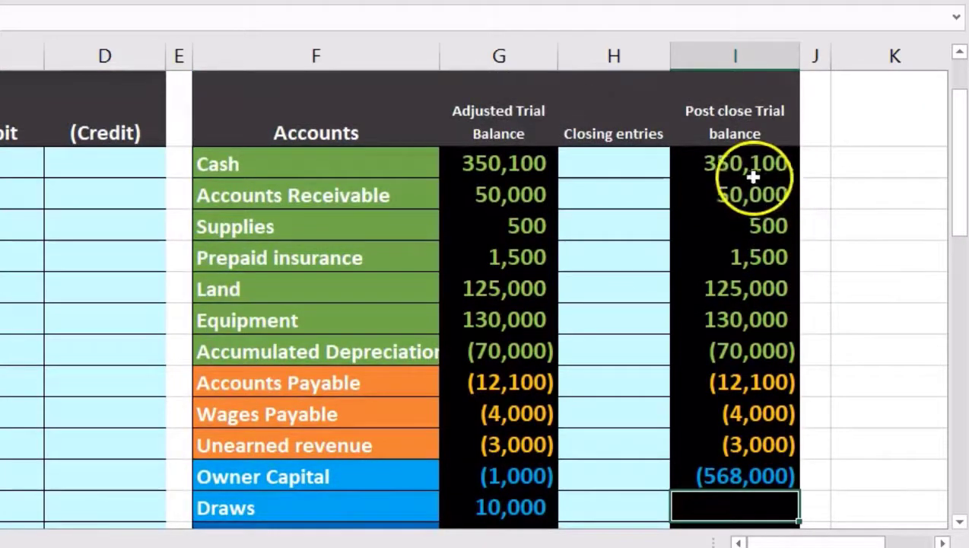
drag(752, 176, 747, 444)
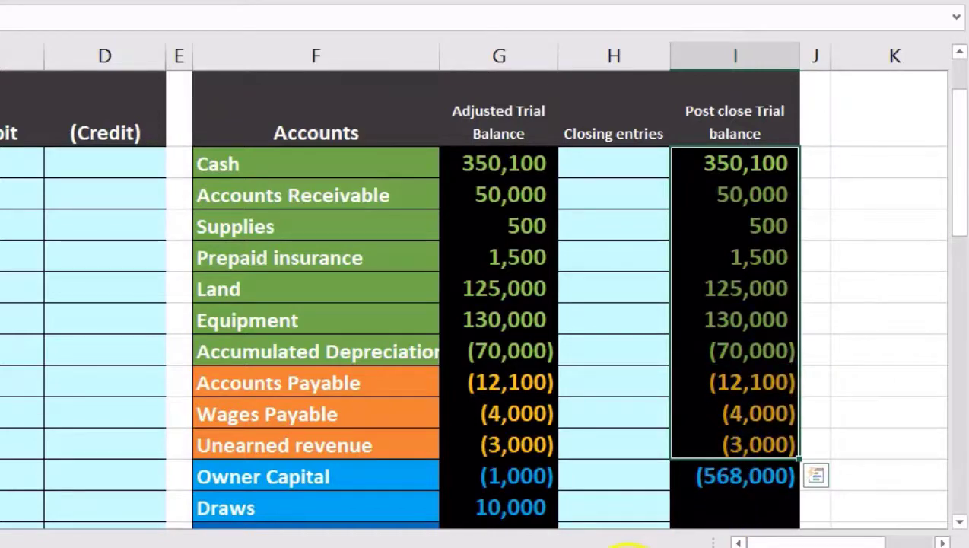
scroll(839, 385, down, 2)
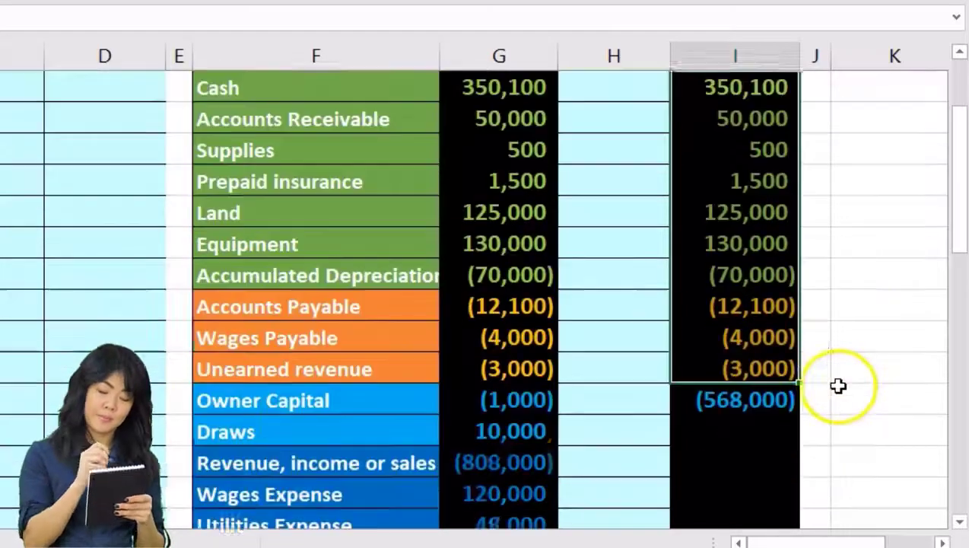
scroll(841, 395, up, 1)
scroll(841, 404, up, 1)
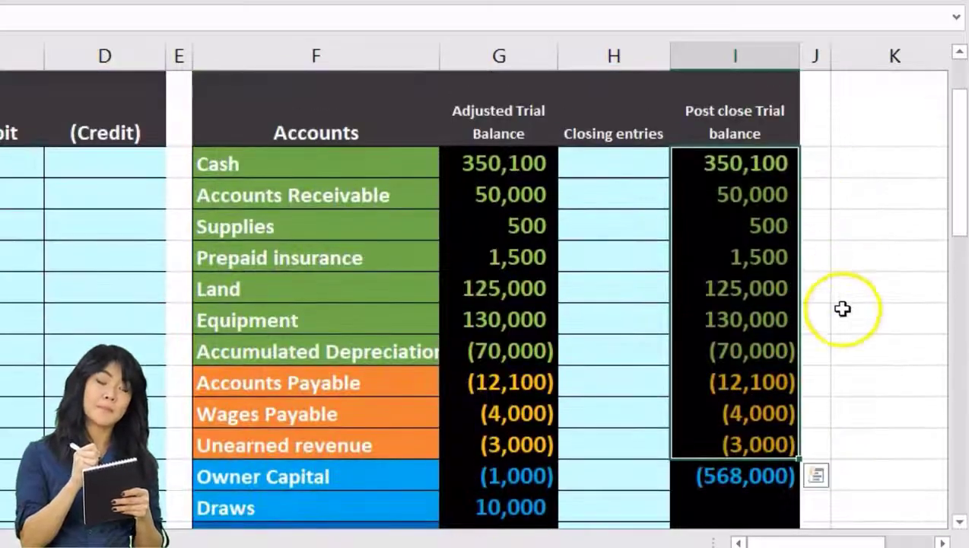
click(786, 449)
click(768, 472)
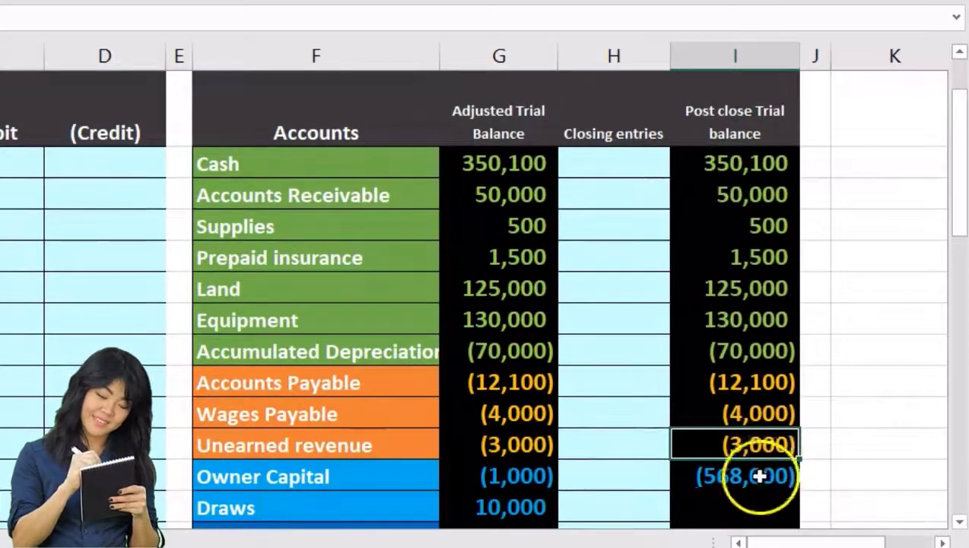
scroll(728, 400, down, 3)
scroll(728, 400, down, 1)
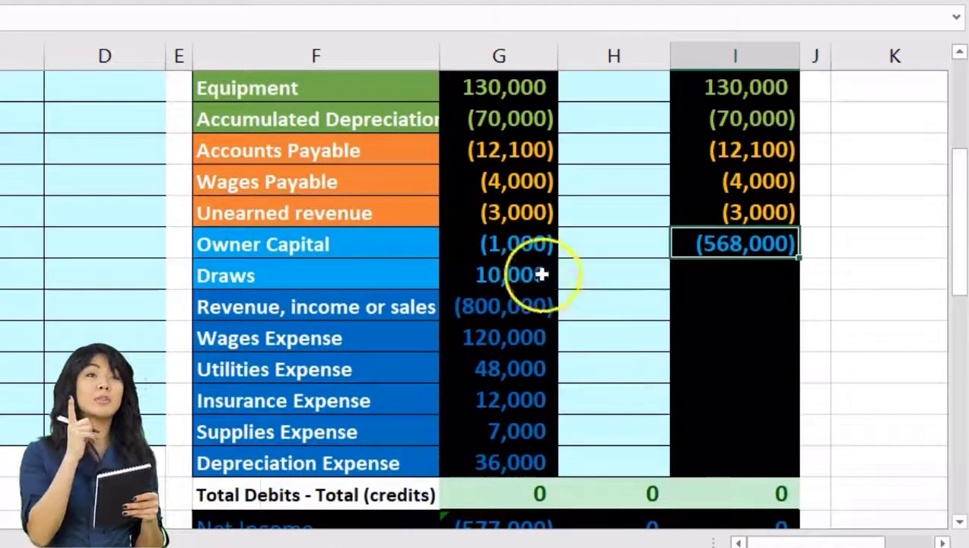
drag(526, 250, 526, 450)
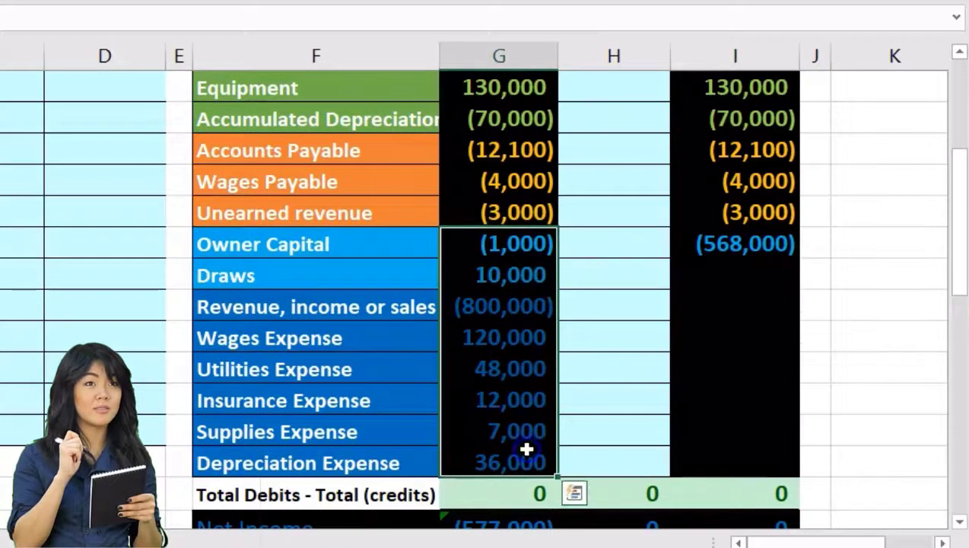
click(733, 250)
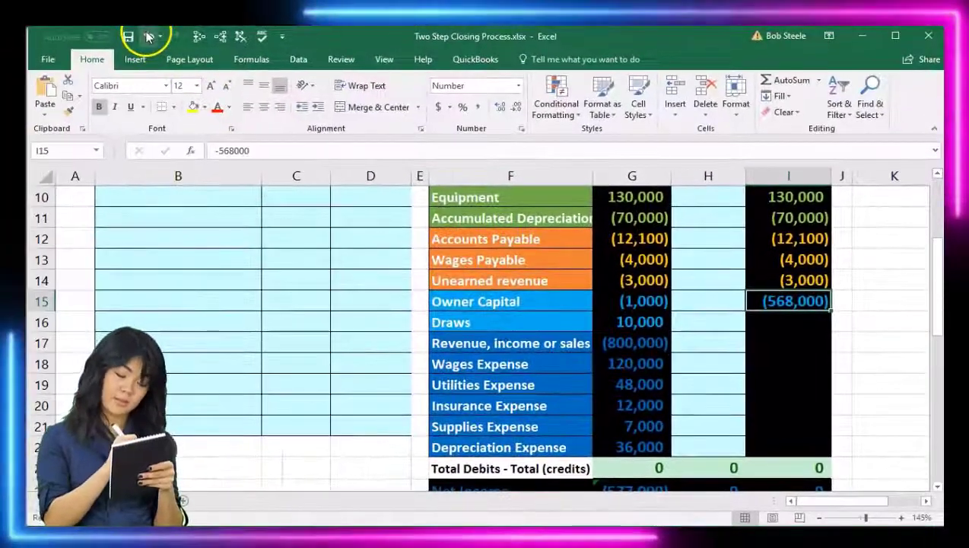
Step: Undo the Owner Capital entry and the deletions to restore the SUM formulas in the Post close Trial balance column
click(150, 38)
click(150, 37)
click(150, 37)
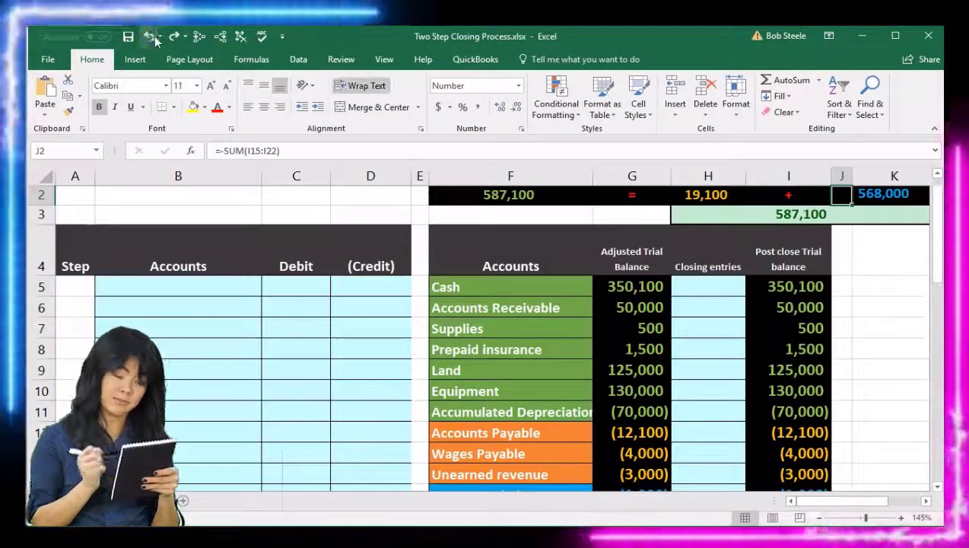
click(175, 37)
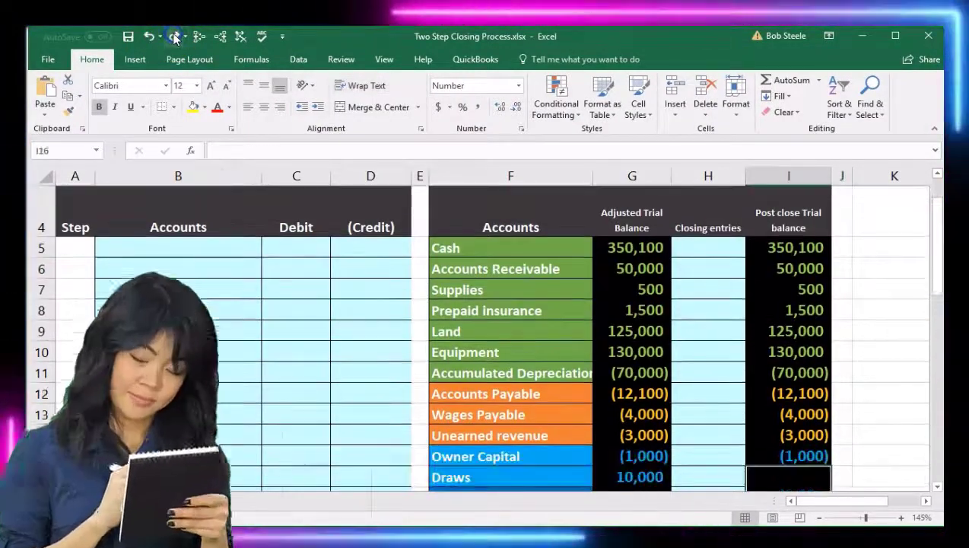
click(174, 36)
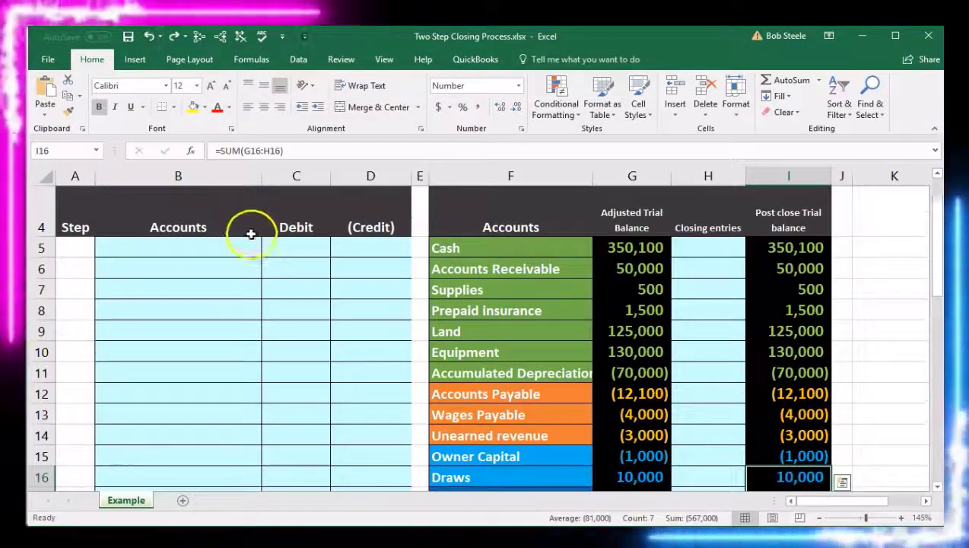
Step: Examine the adjusted revenue and expense balances from Revenue through Depreciation Expense together with the Owner Capital balance
scroll(275, 279, down, 1)
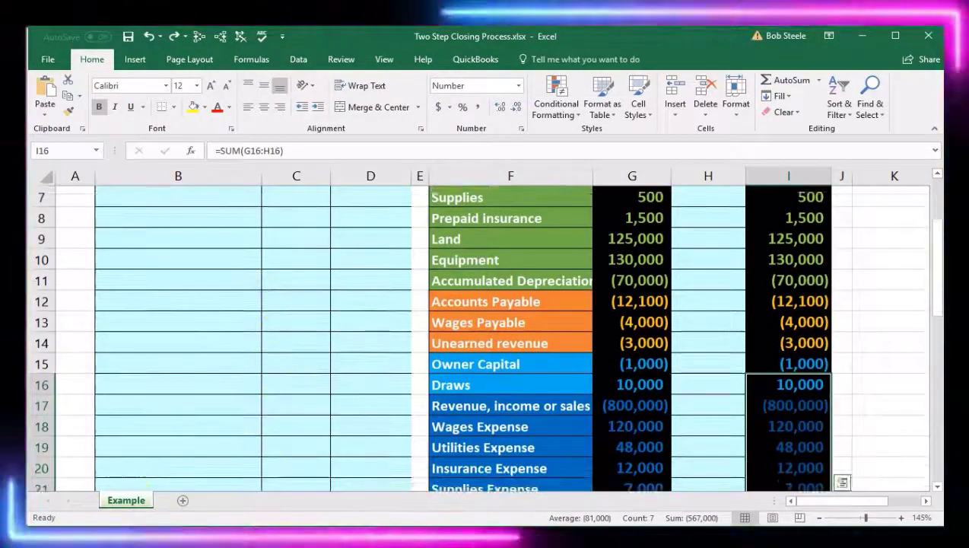
click(350, 384)
scroll(349, 385, down, 1)
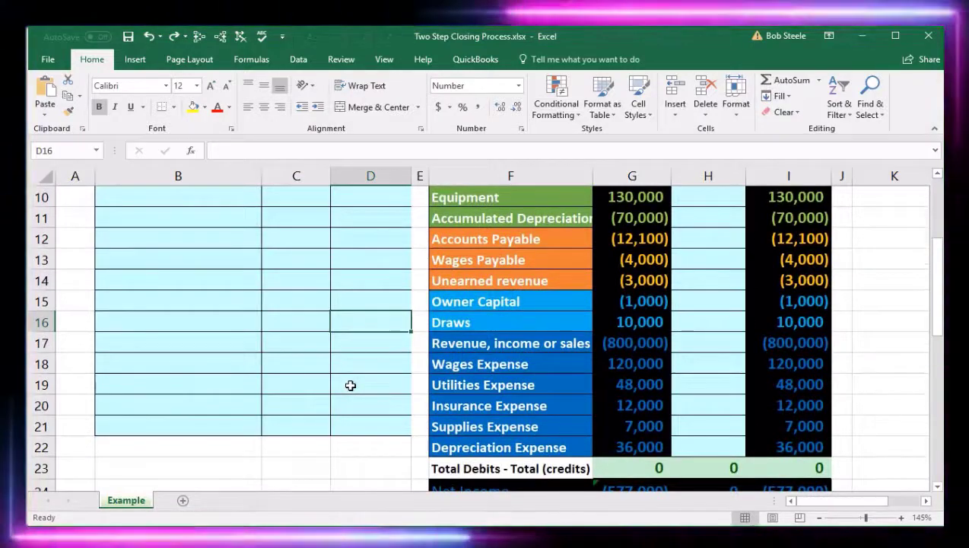
click(445, 344)
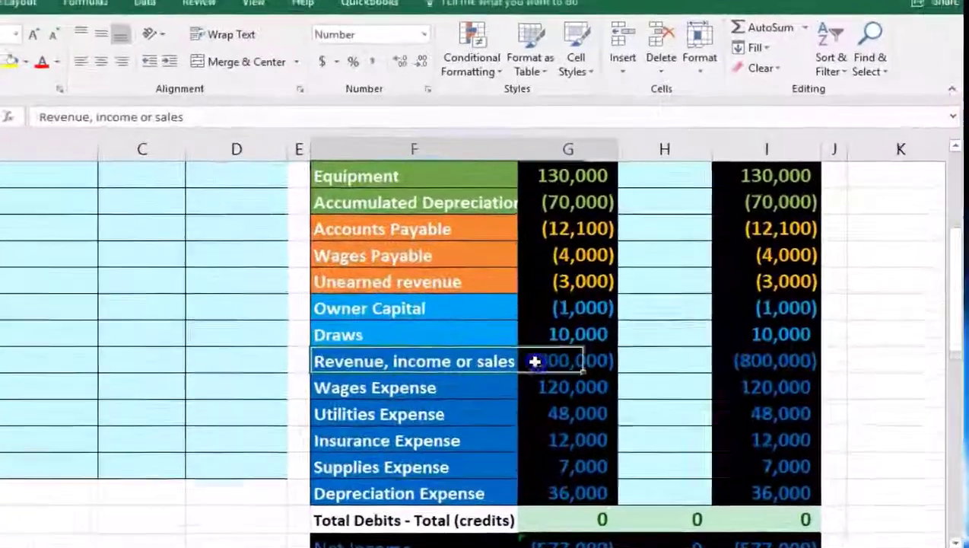
drag(534, 361, 547, 485)
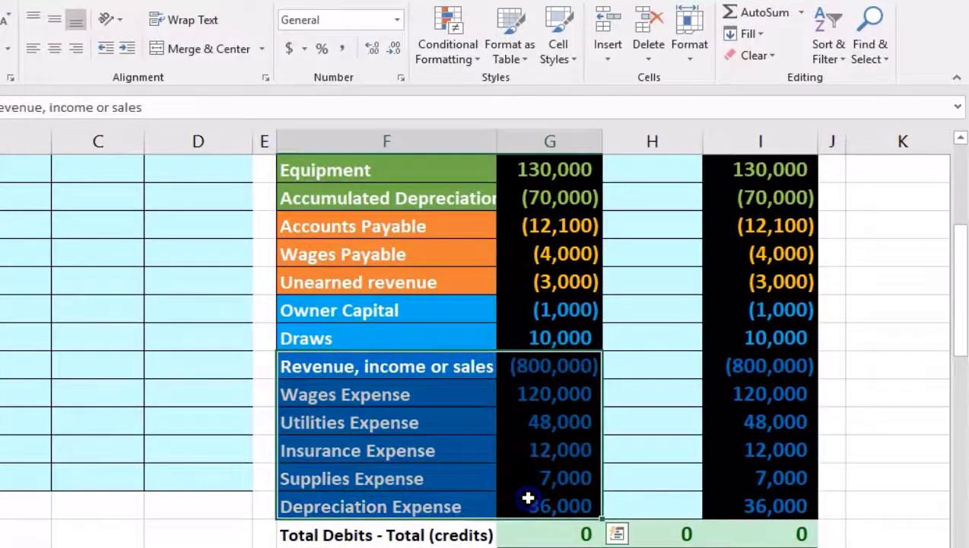
click(657, 338)
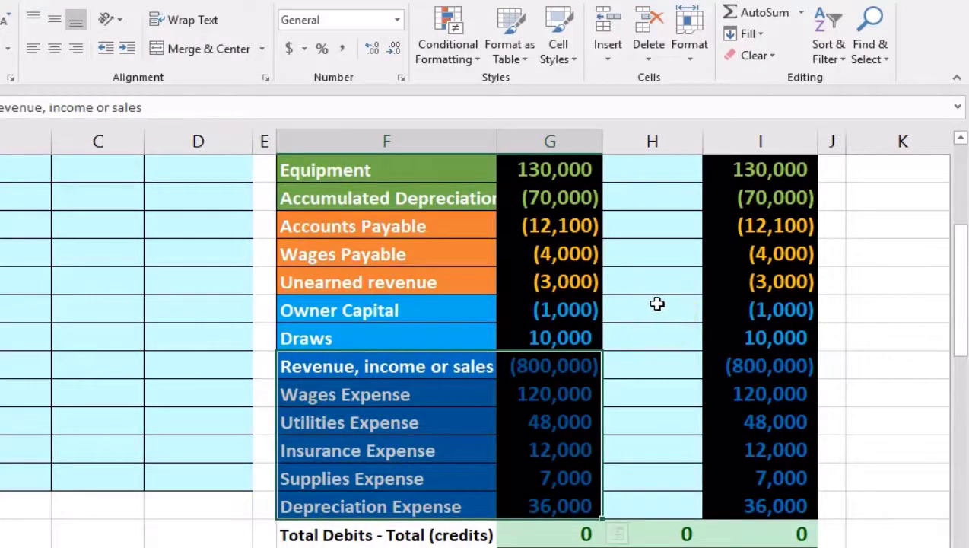
click(581, 314)
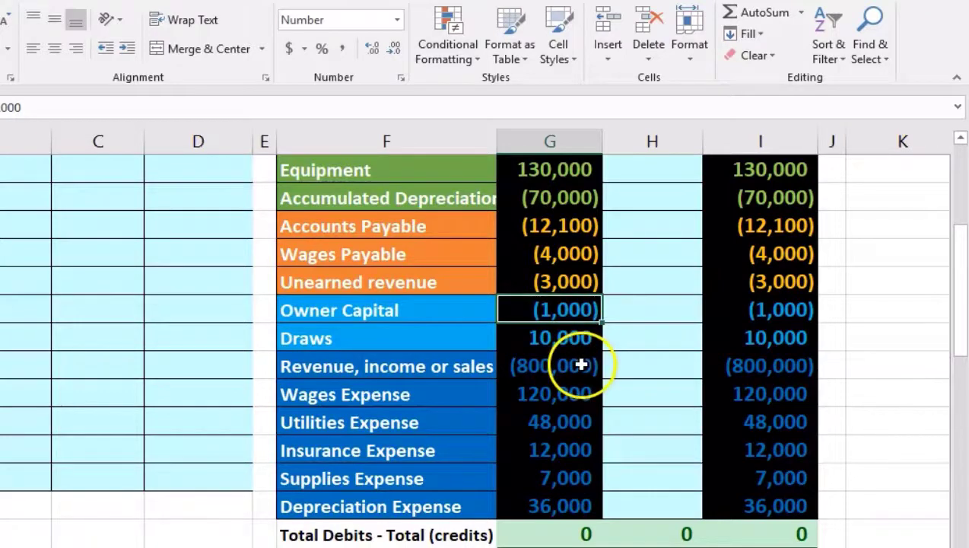
drag(581, 364, 580, 494)
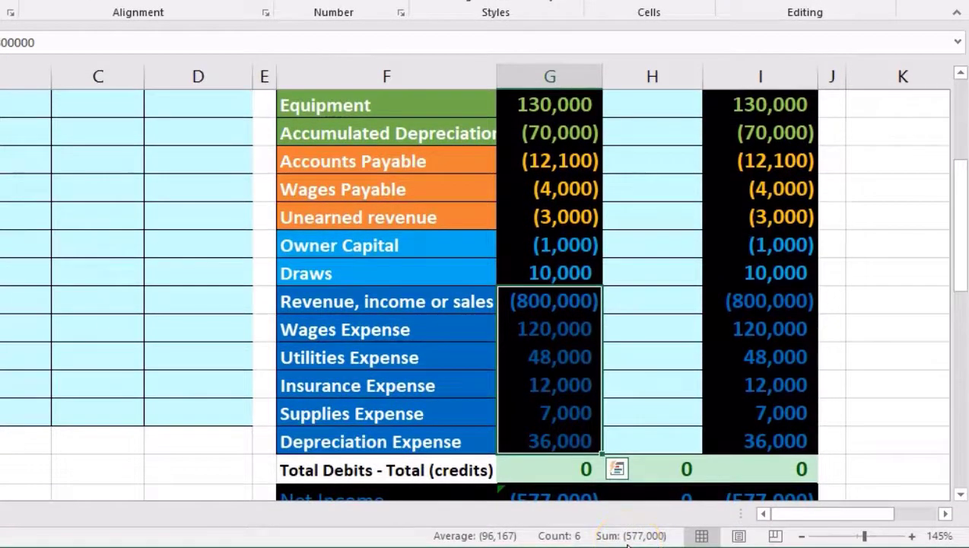
click(652, 247)
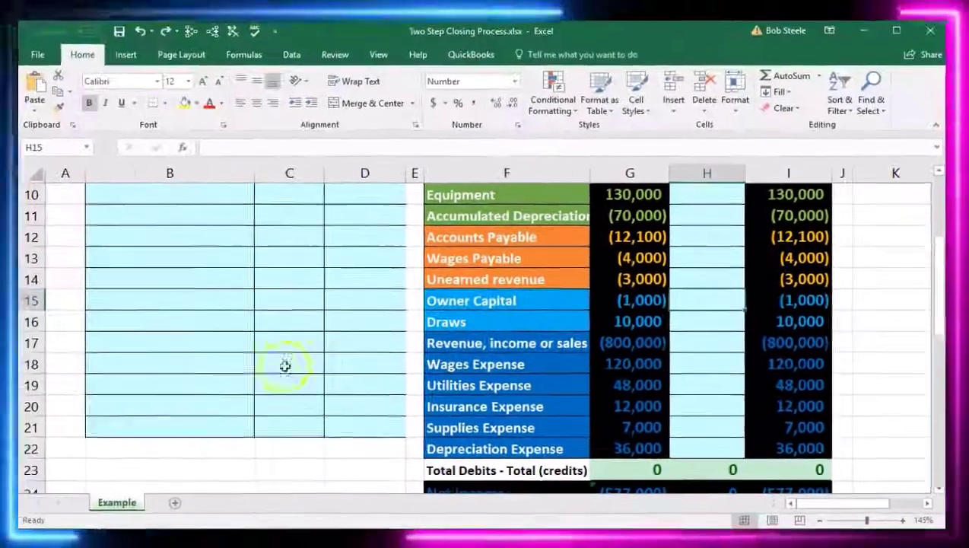
Step: Review the blank journal entry area and the adjusted Draws and Revenue balances that need closing
scroll(271, 372, up, 1)
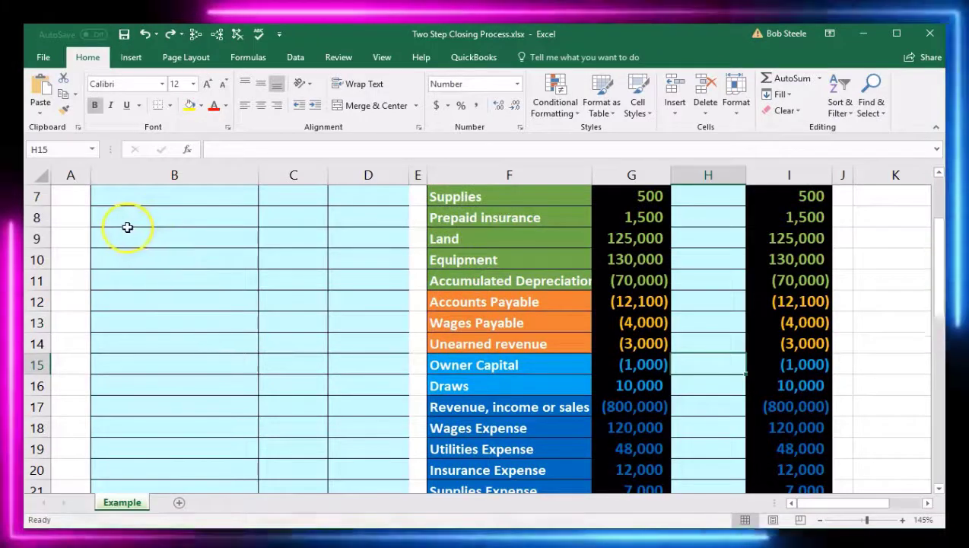
scroll(120, 230, up, 1)
scroll(162, 288, up, 1)
scroll(210, 327, down, 3)
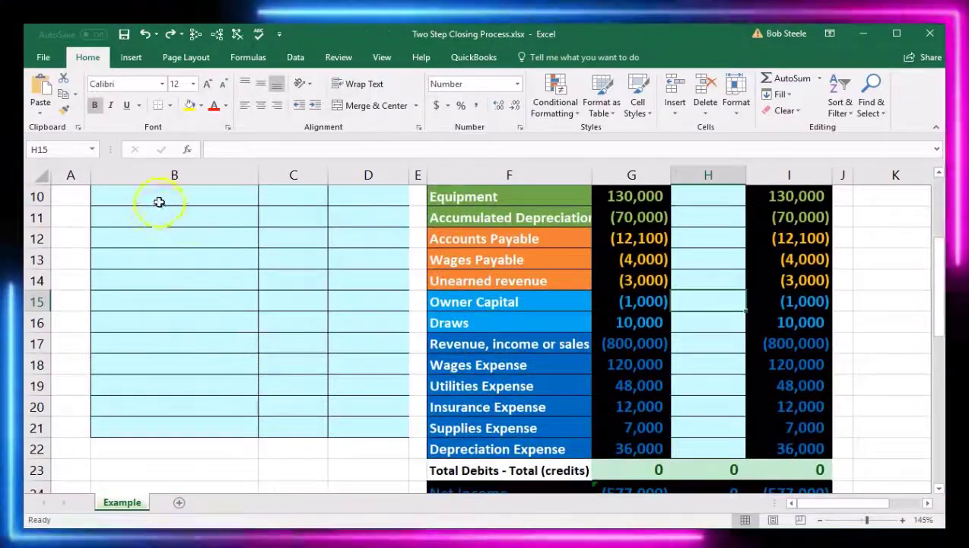
scroll(157, 210, up, 1)
click(145, 239)
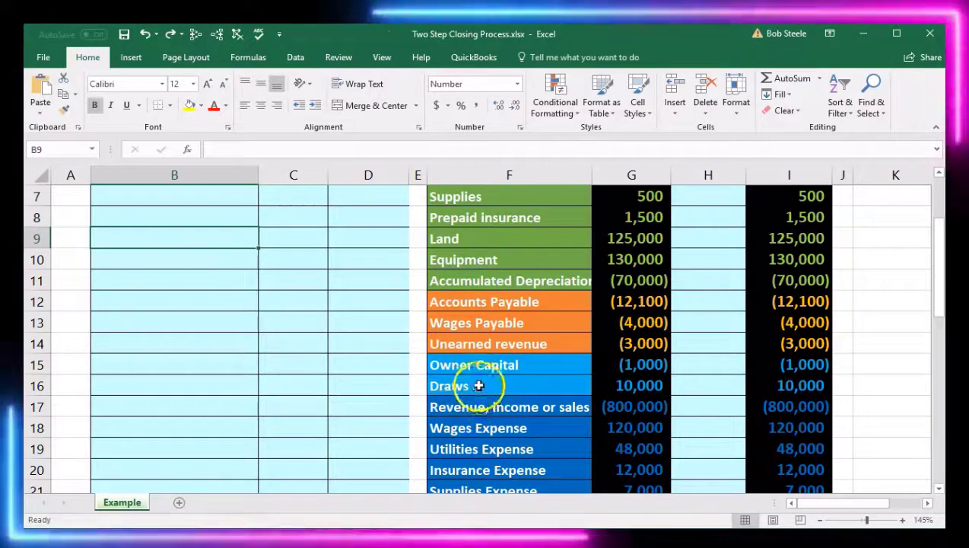
click(597, 385)
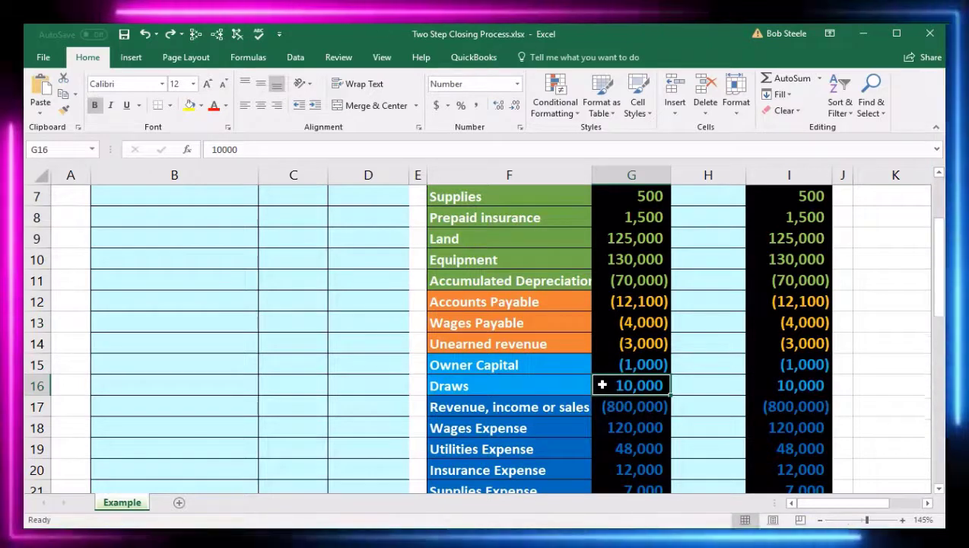
click(578, 411)
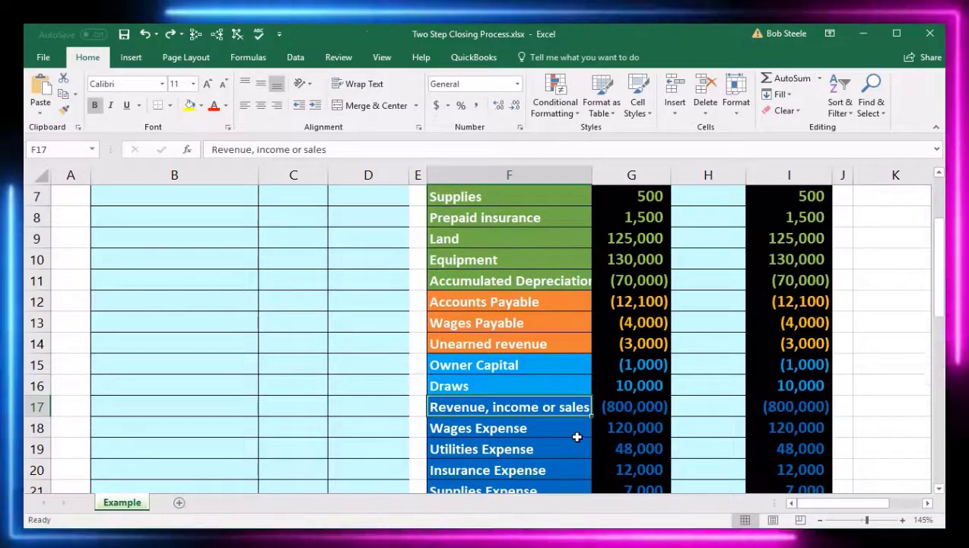
click(620, 406)
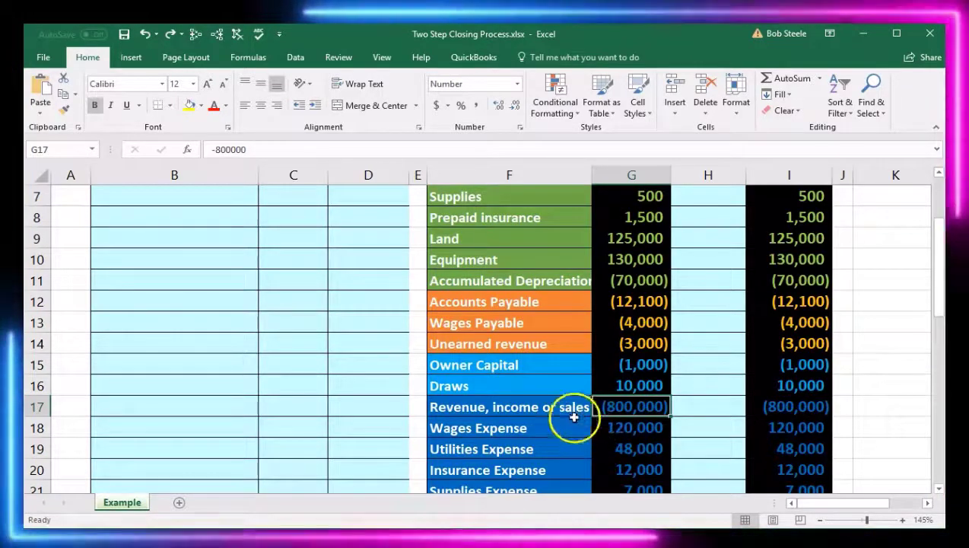
Step: Copy the Revenue, income or sales account name from F17 into B9, pasting formulas only
click(551, 407)
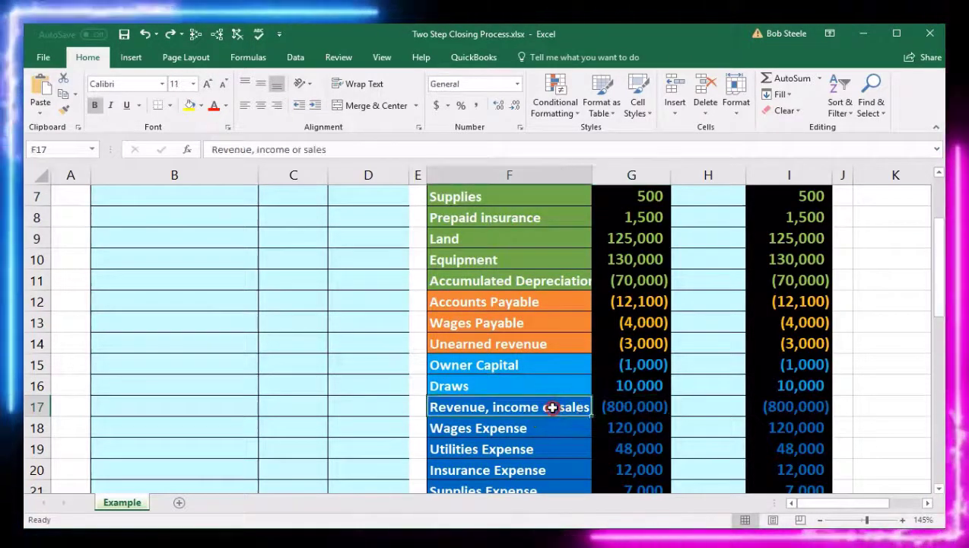
right_click(551, 407)
click(597, 137)
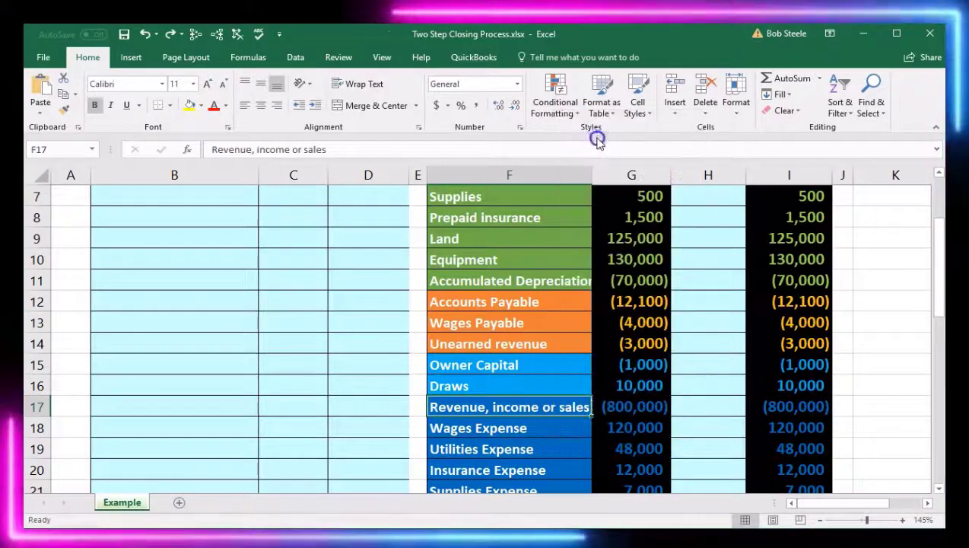
click(170, 235)
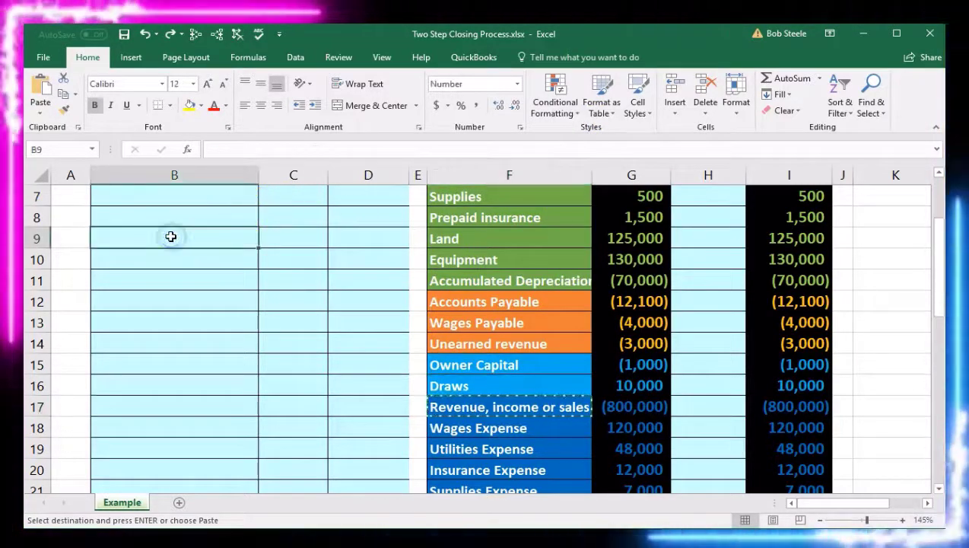
right_click(171, 237)
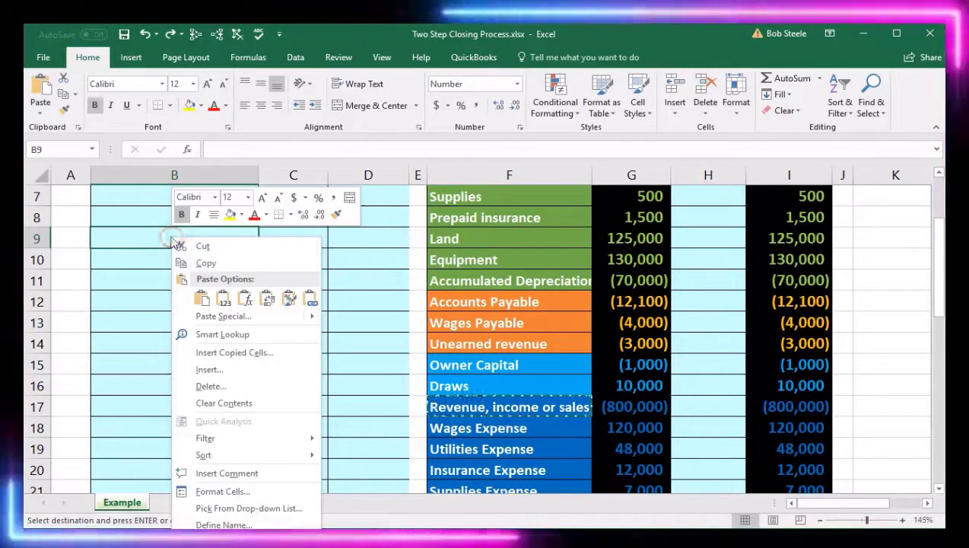
click(241, 298)
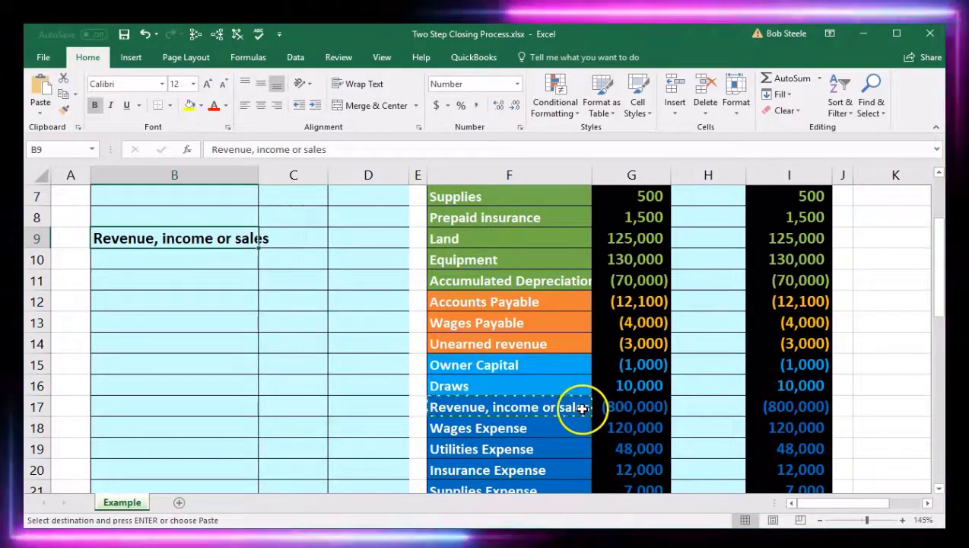
Step: Enter a debit of 800,000 for Revenue, income or sales in C9
click(293, 241)
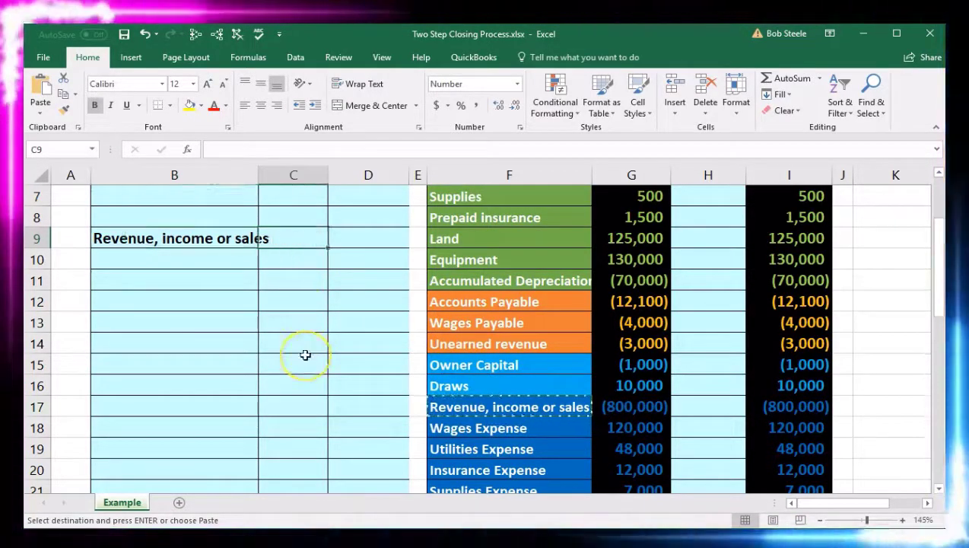
text(800,000)
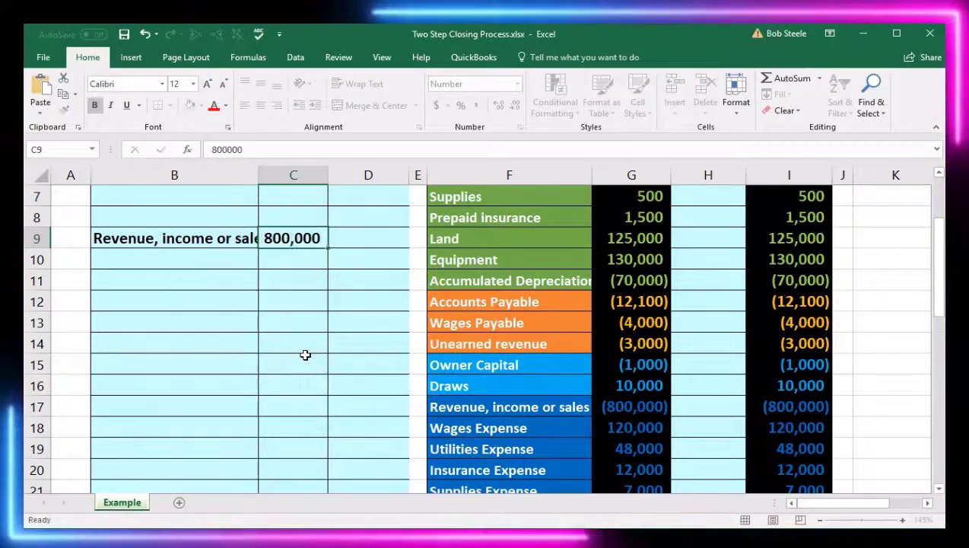
key(Return)
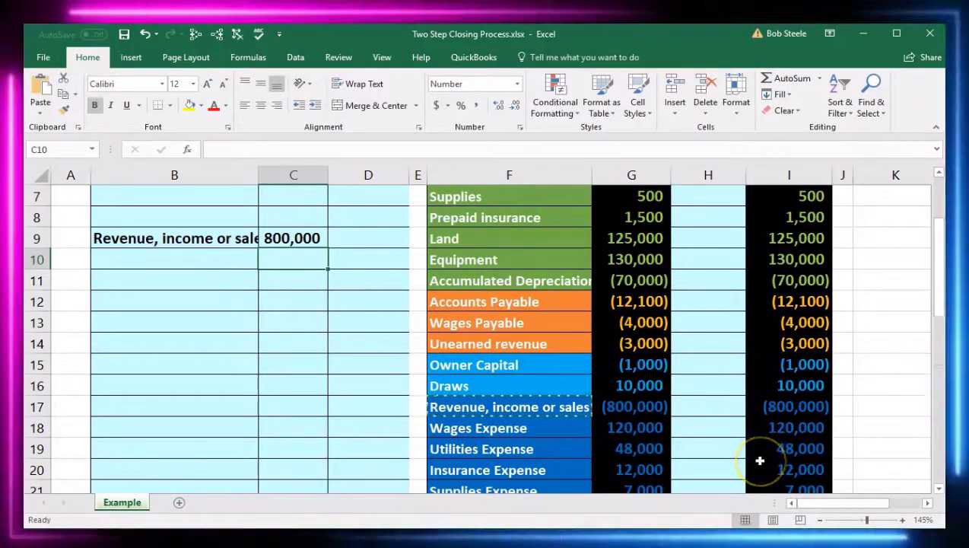
Step: Post the revenue debit to the Closing entries column by entering =C9 in H17
click(701, 408)
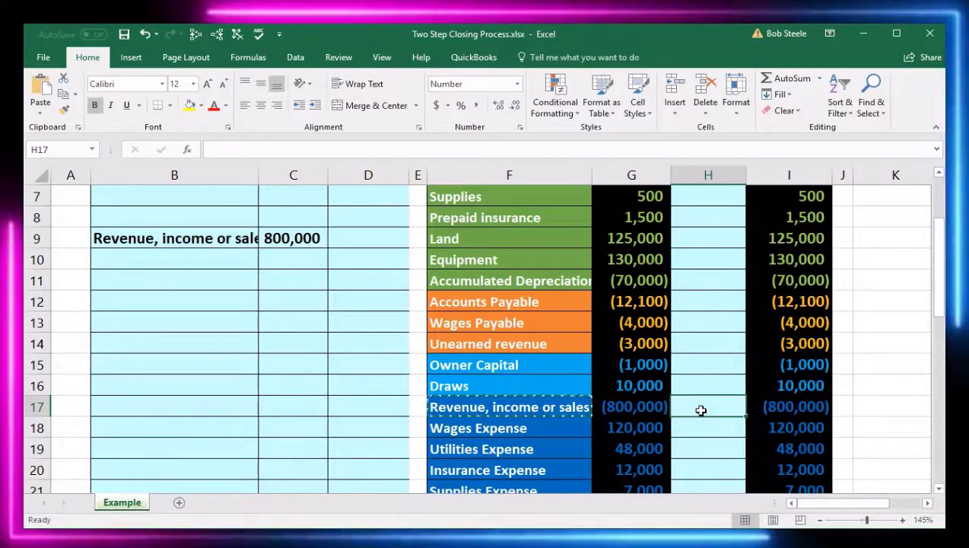
text(=)
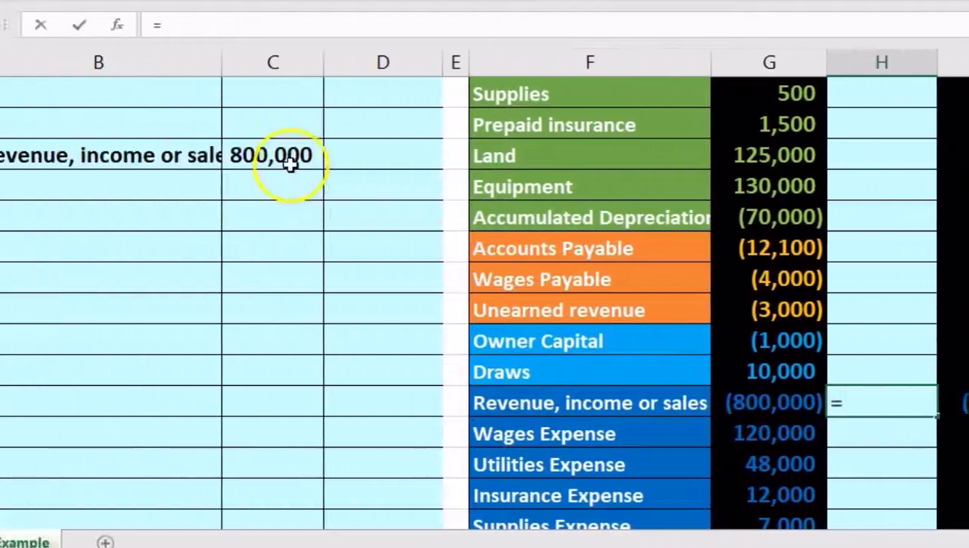
click(36, 162)
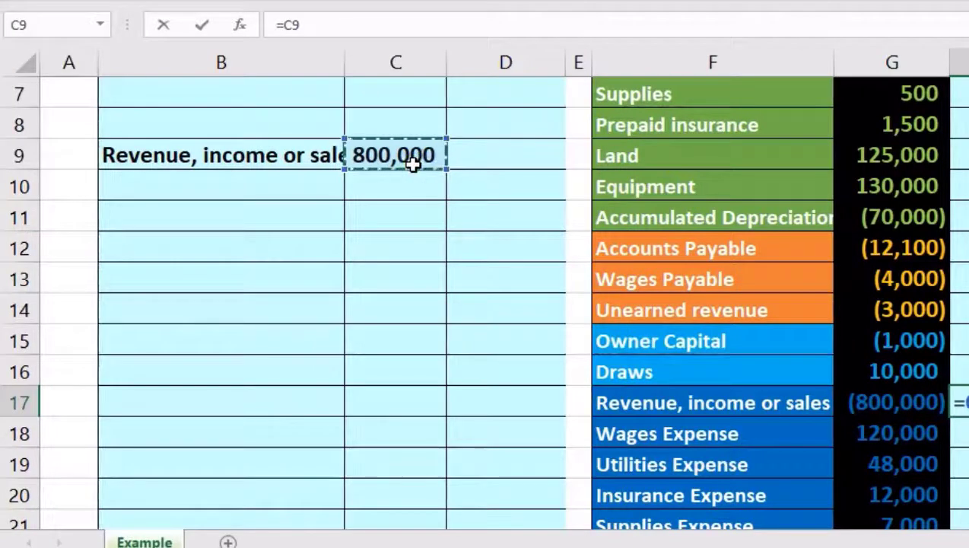
key(Return)
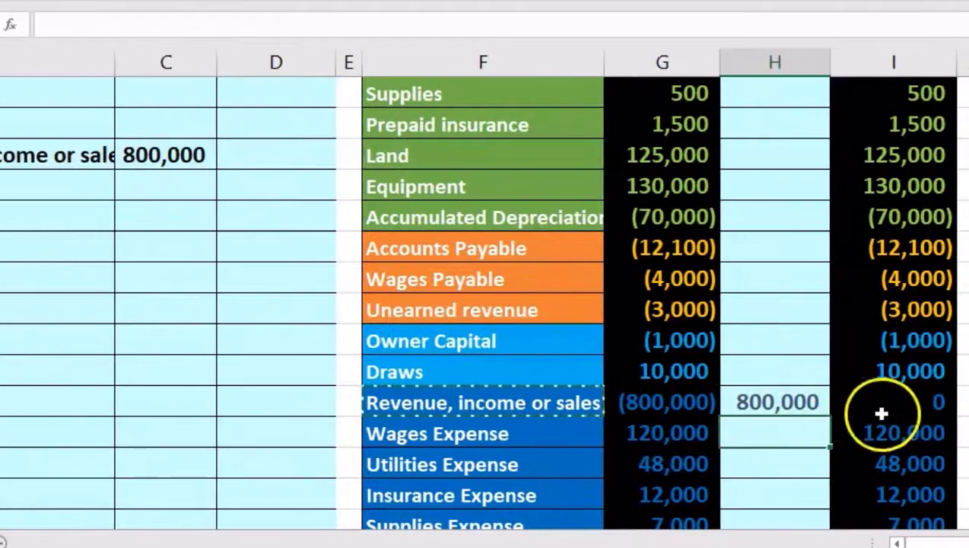
Step: Check the post-close revenue balance and column totals, and examine the expense accounts from Wages through Depreciation Expense
click(938, 410)
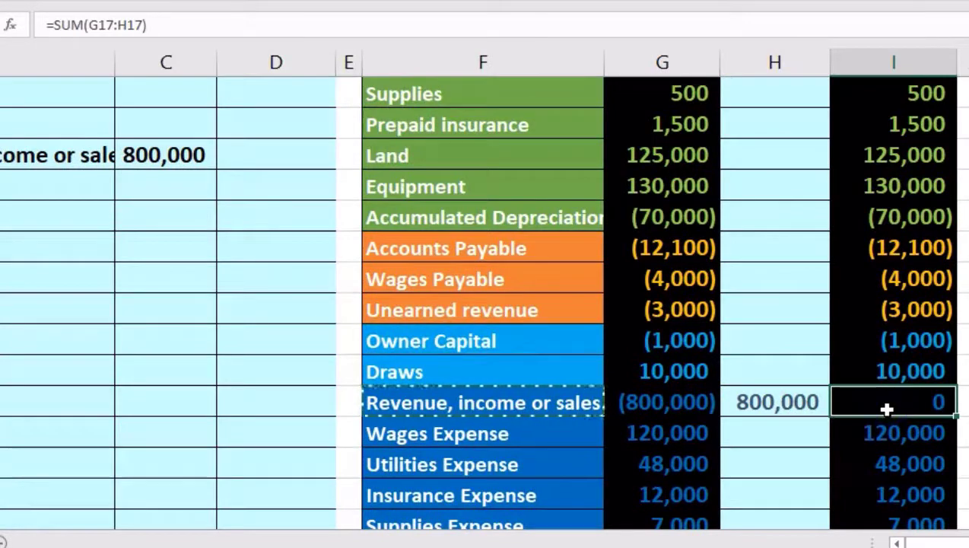
scroll(886, 409, down, 1)
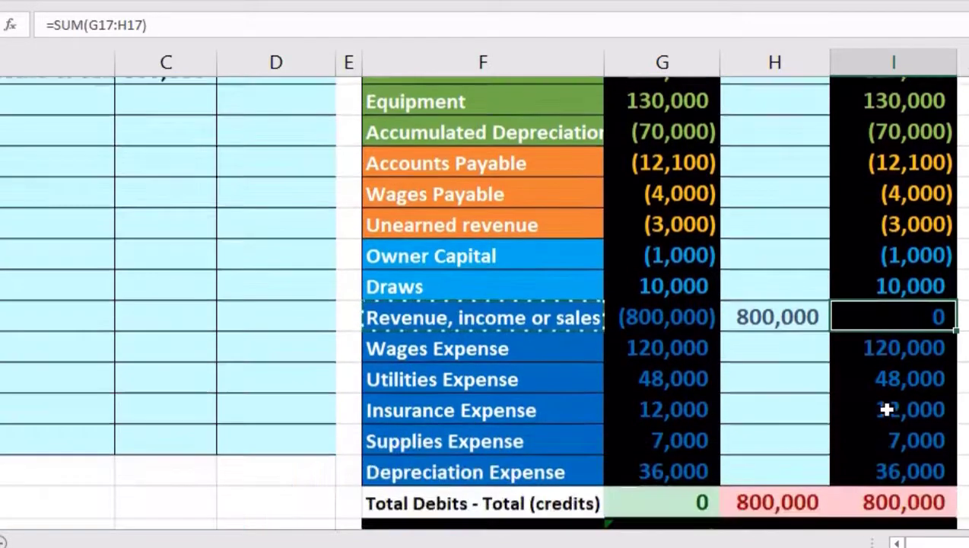
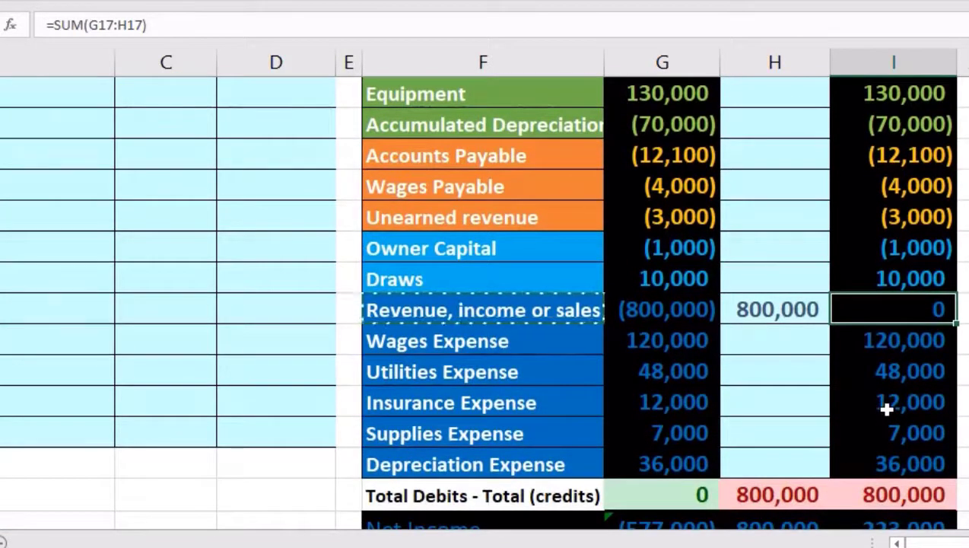
drag(556, 346, 645, 451)
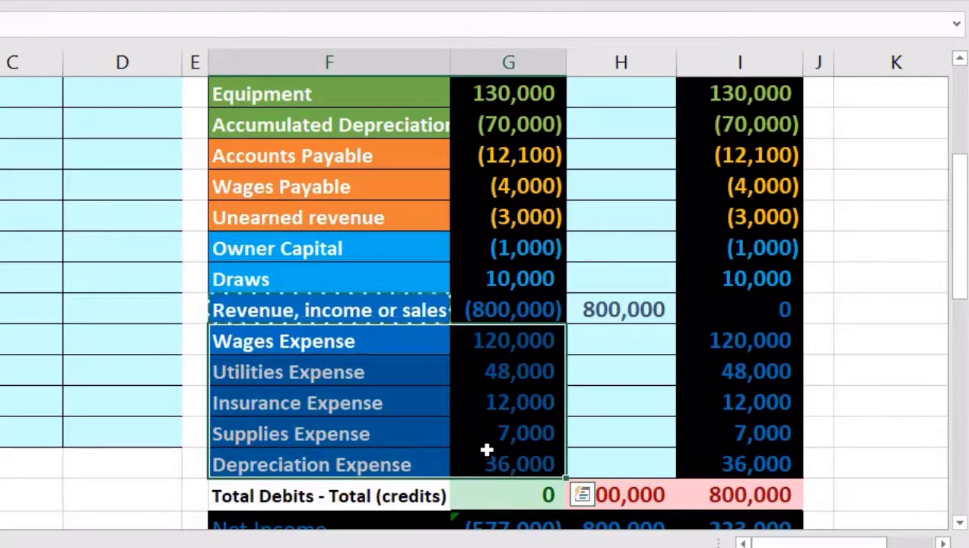
scroll(487, 449, up, 1)
click(403, 423)
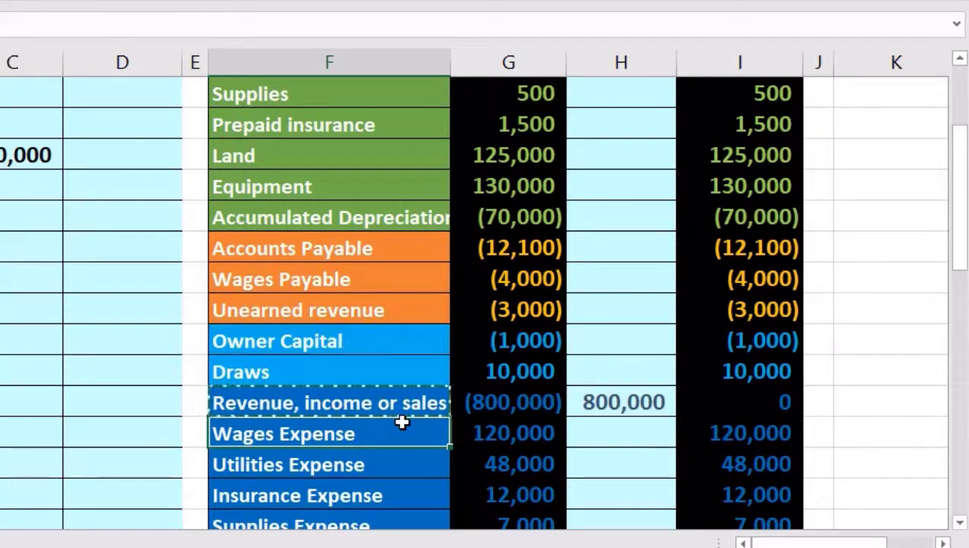
click(388, 453)
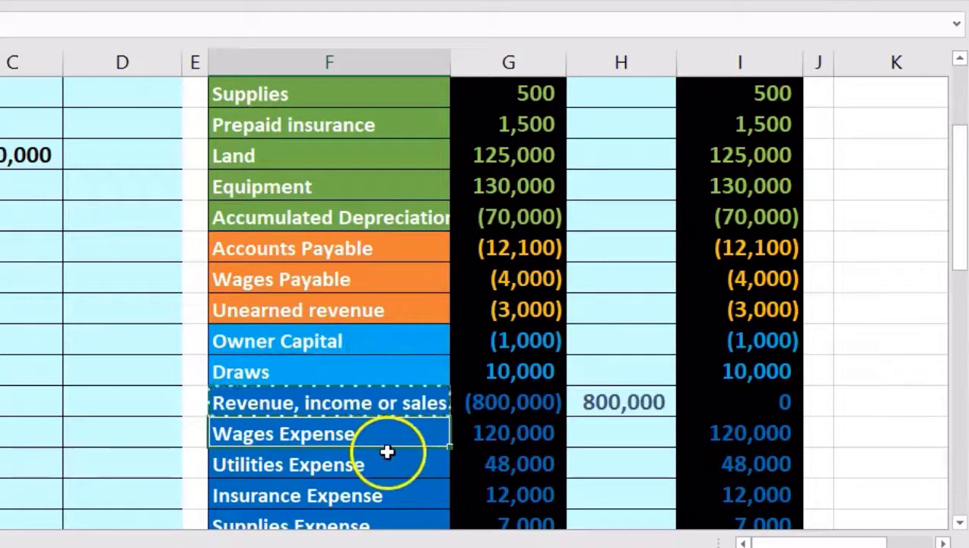
click(477, 439)
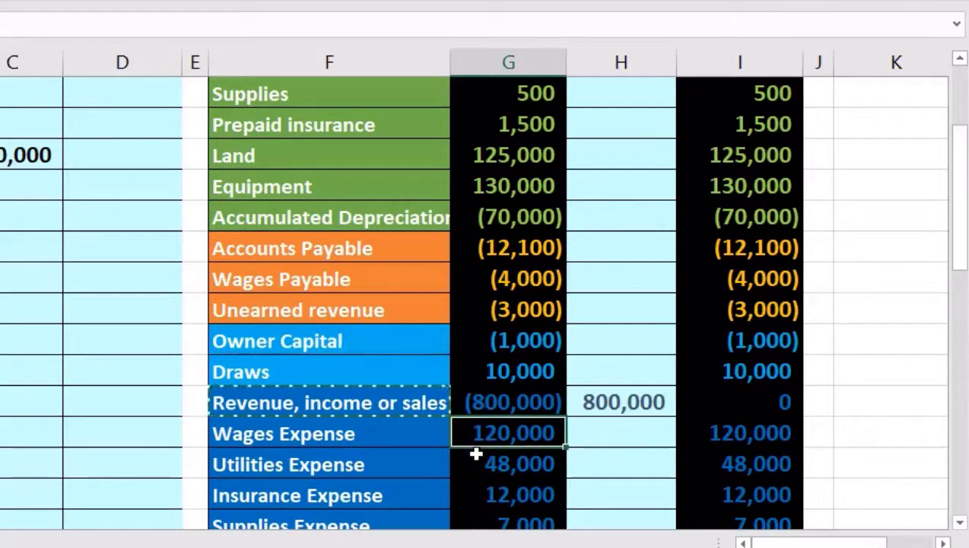
Step: Copy the Wages Expense account name from F18 into B10, pasting values only
click(400, 429)
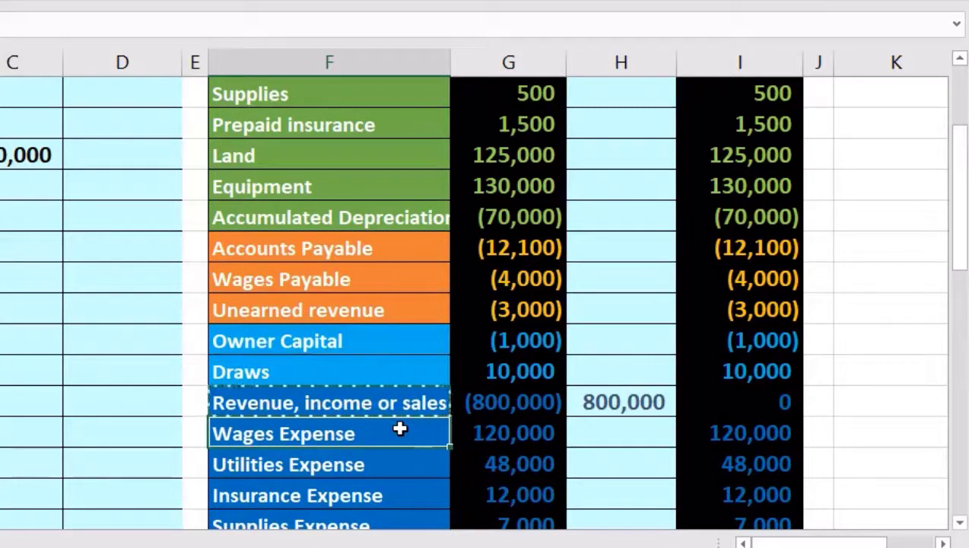
right_click(400, 429)
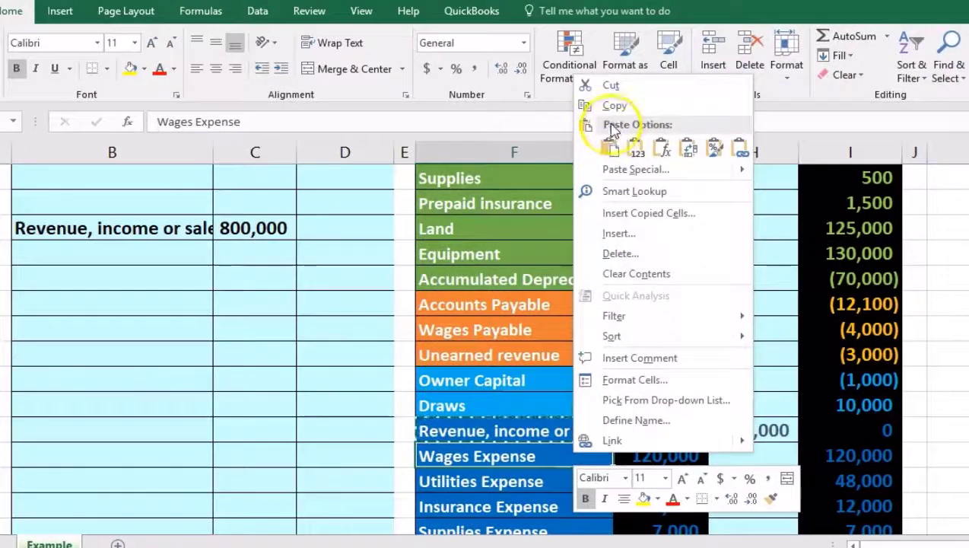
click(588, 67)
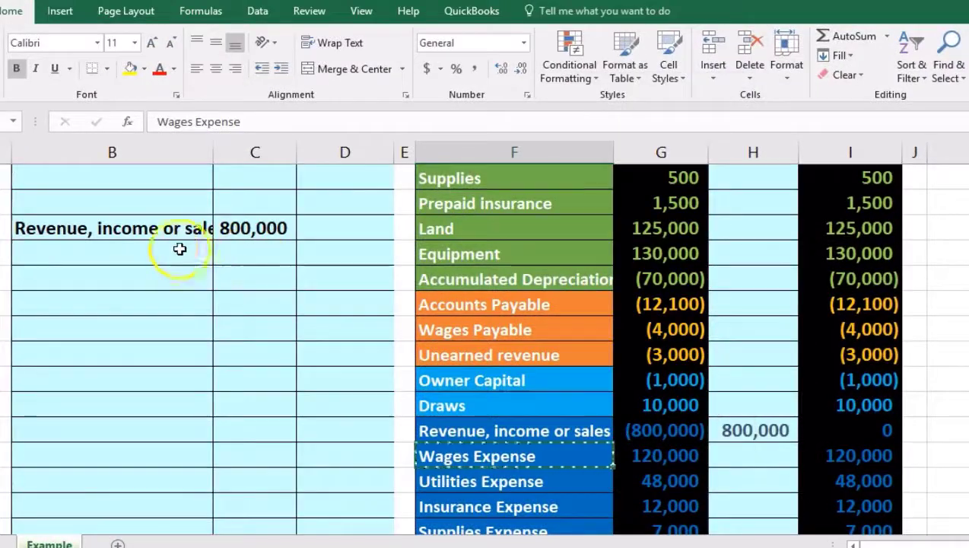
click(167, 246)
right_click(166, 246)
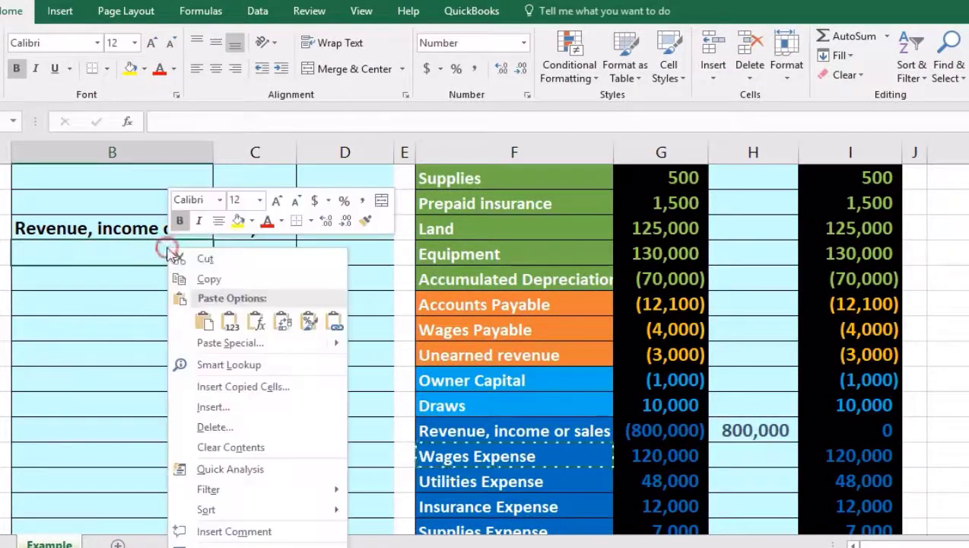
click(228, 321)
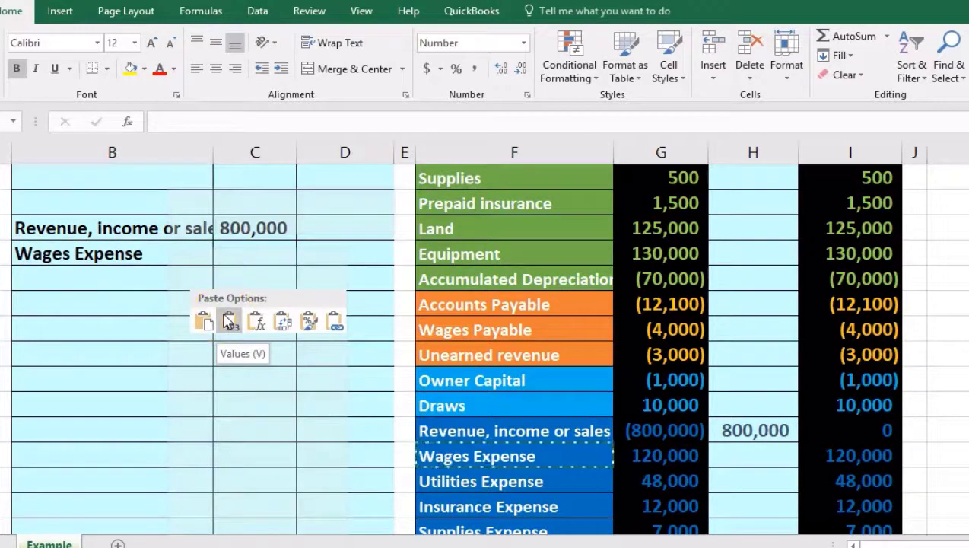
Step: Enter a credit of -120000 for Wages Expense in D10 and indent its account name in B10
click(323, 252)
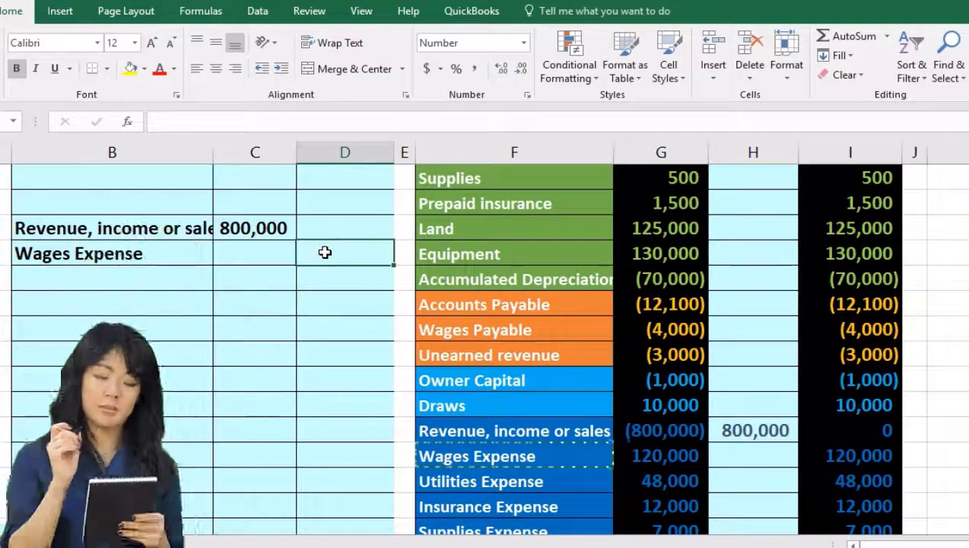
text(-)
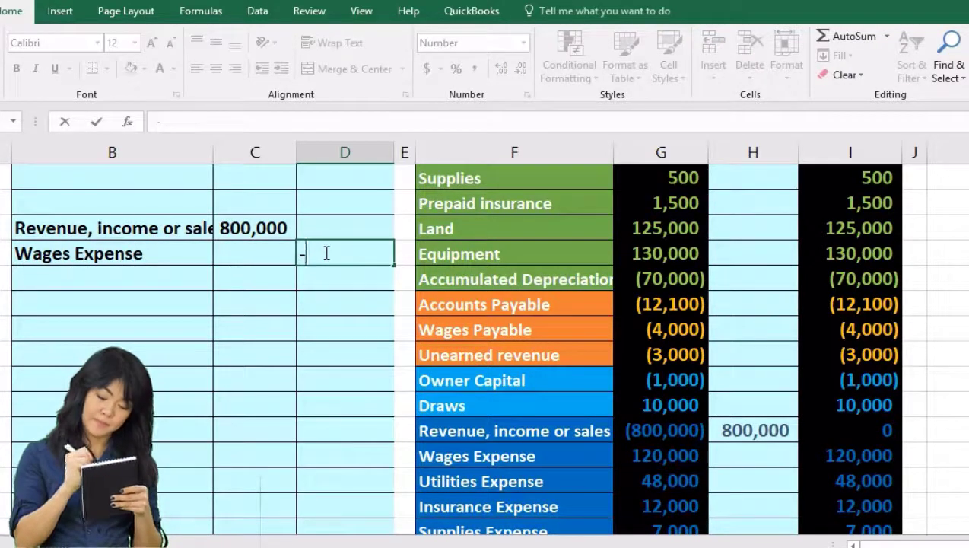
text(120000)
key(Return)
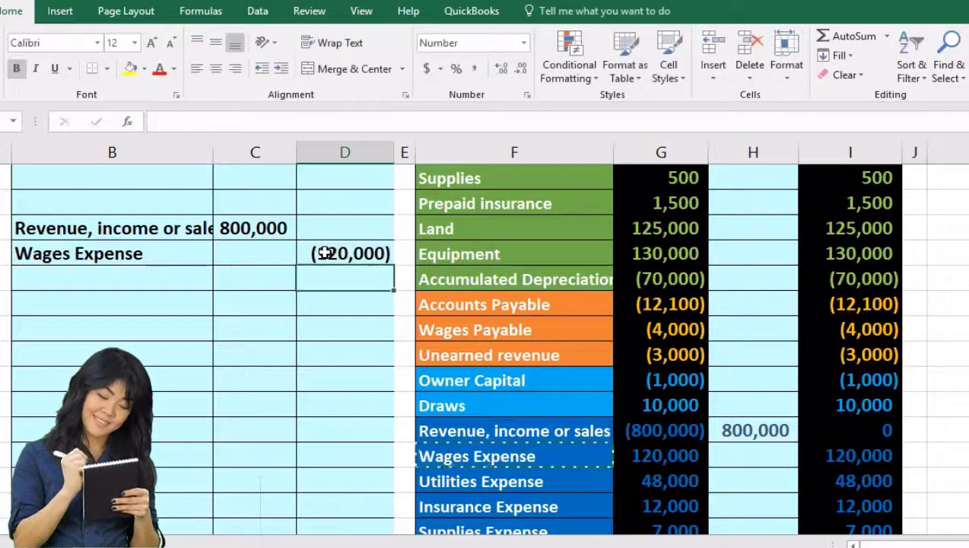
click(179, 253)
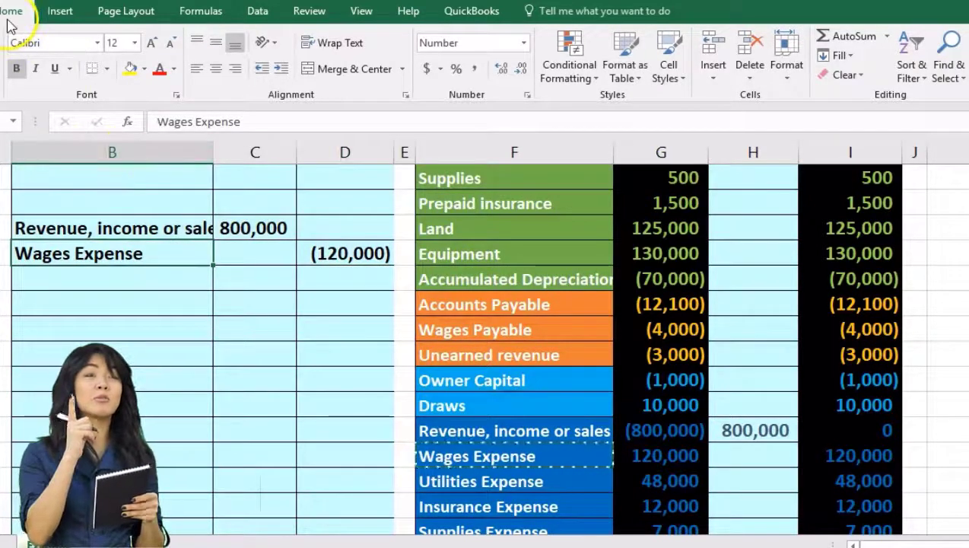
click(281, 70)
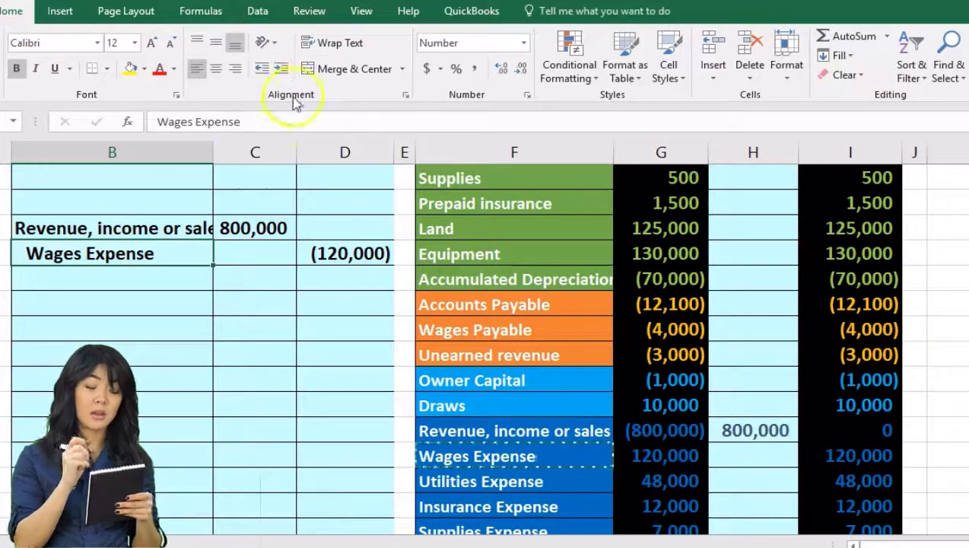
Step: Post the wages credit to the closing entries column by entering =D10 in H18
click(320, 251)
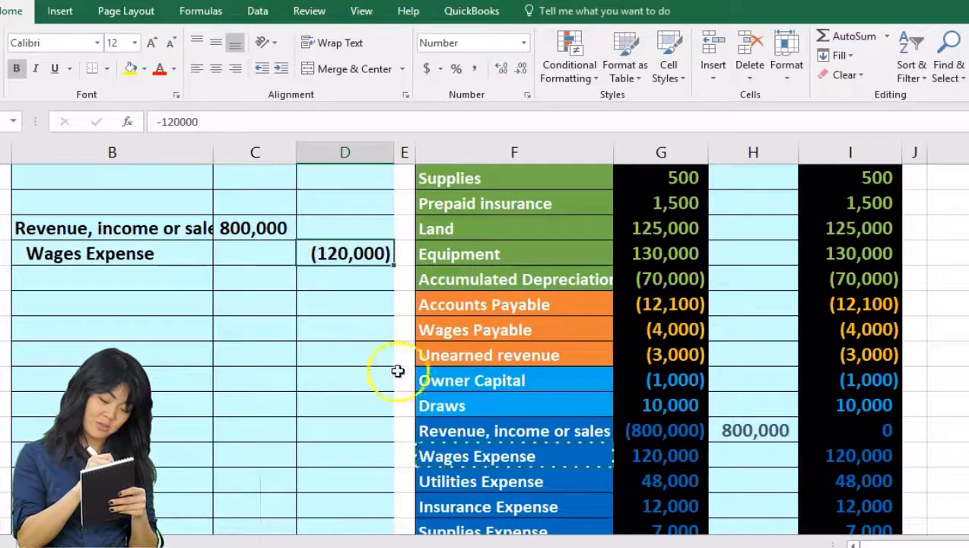
click(749, 456)
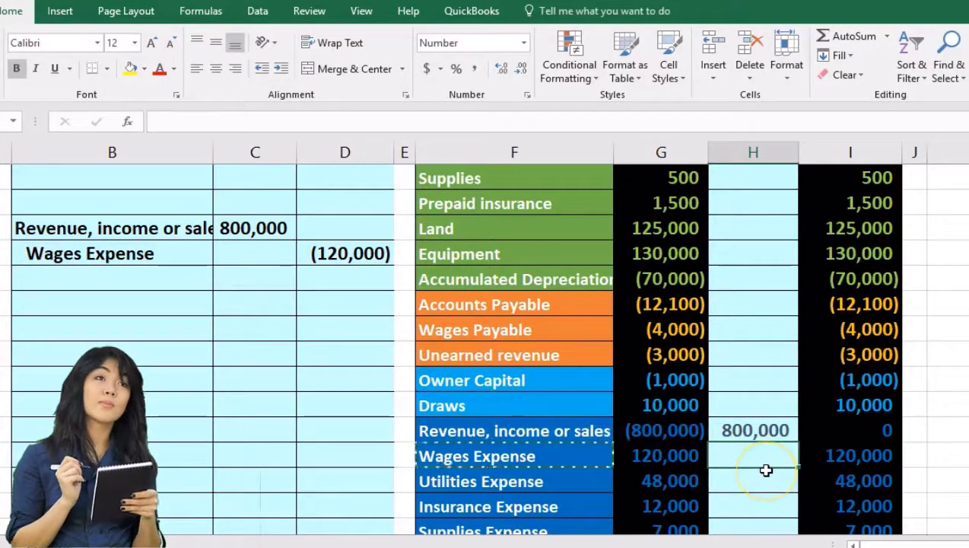
text(=)
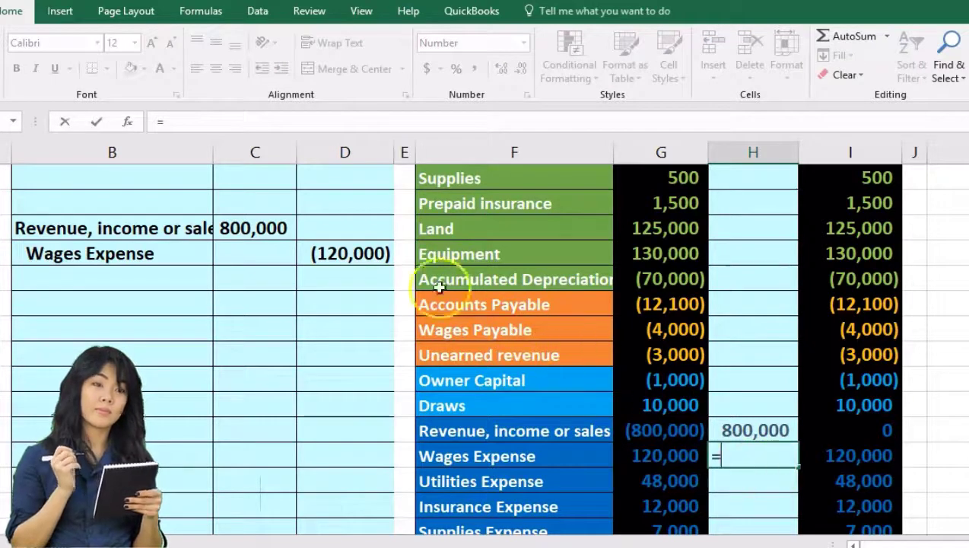
click(377, 255)
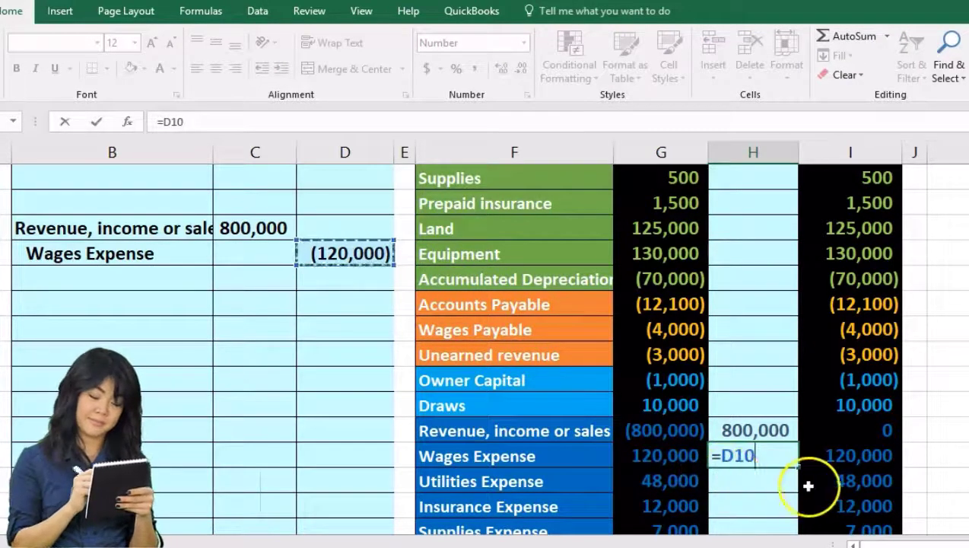
key(Return)
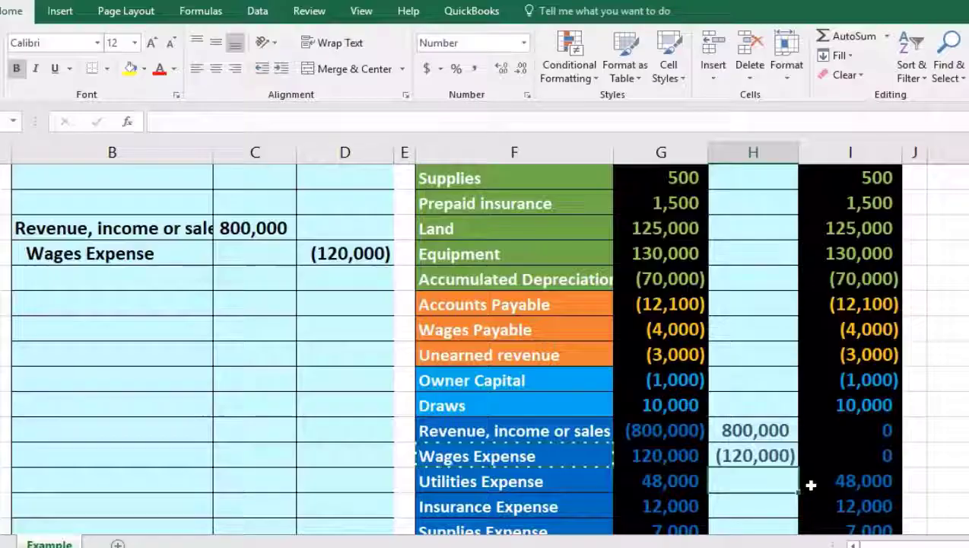
Step: Copy the Utilities Expense account name from F19 into B11 as values only and indent it
scroll(795, 491, down, 1)
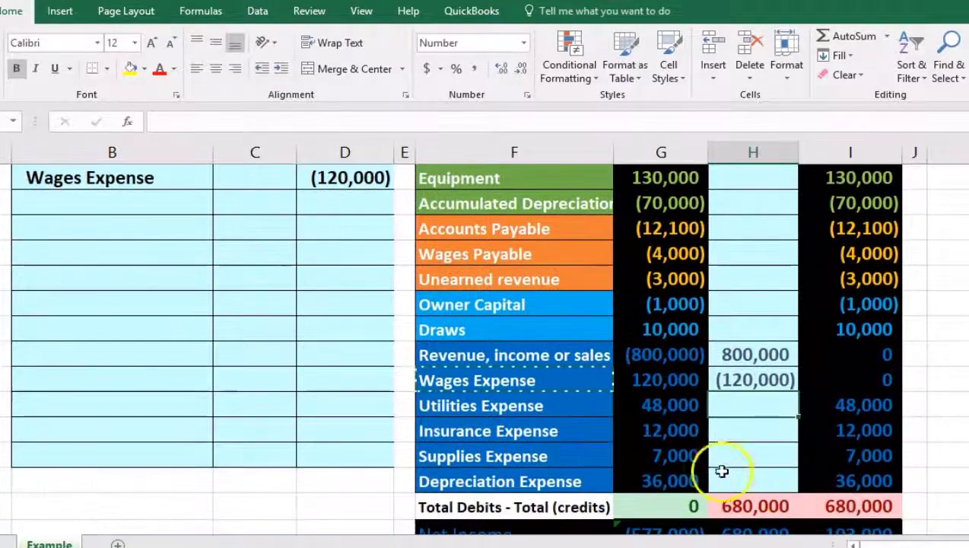
click(460, 404)
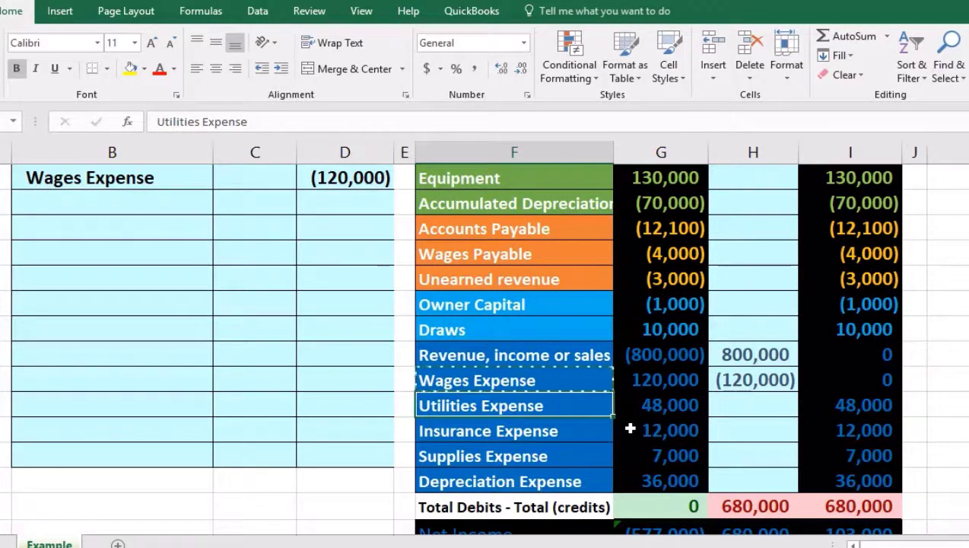
right_click(563, 405)
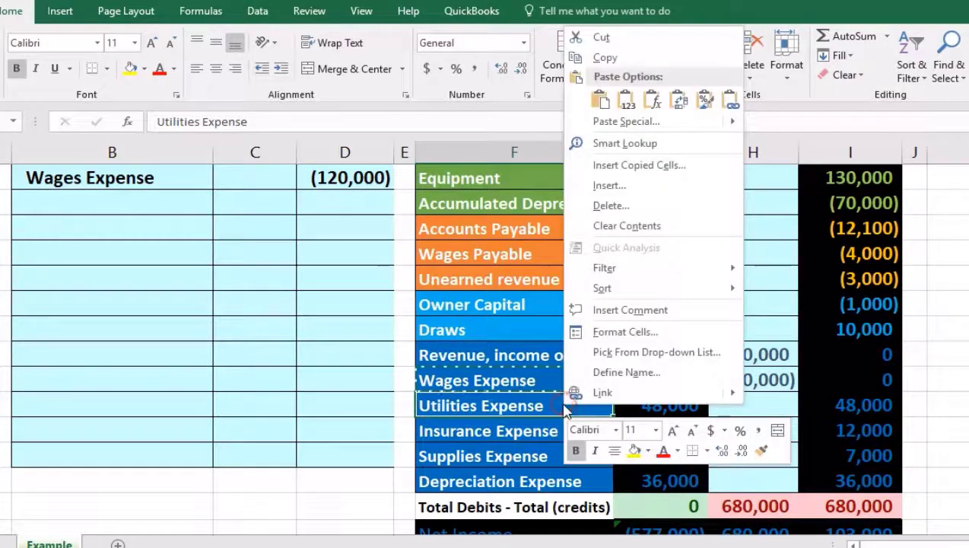
click(605, 61)
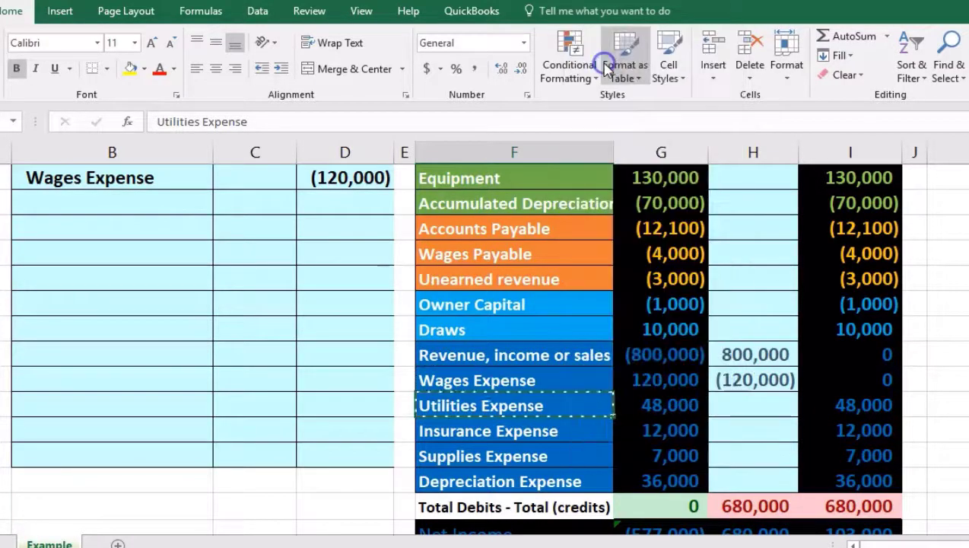
click(124, 202)
right_click(124, 202)
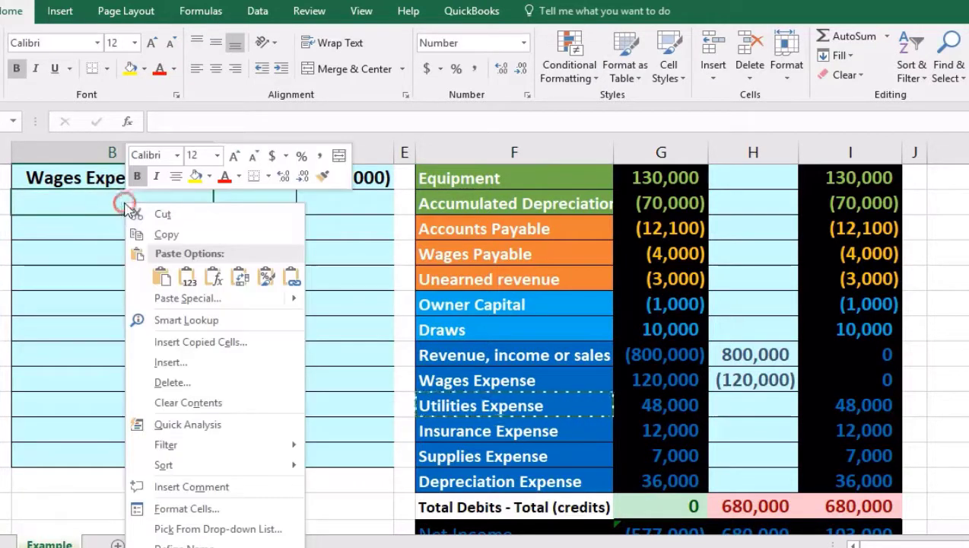
click(189, 275)
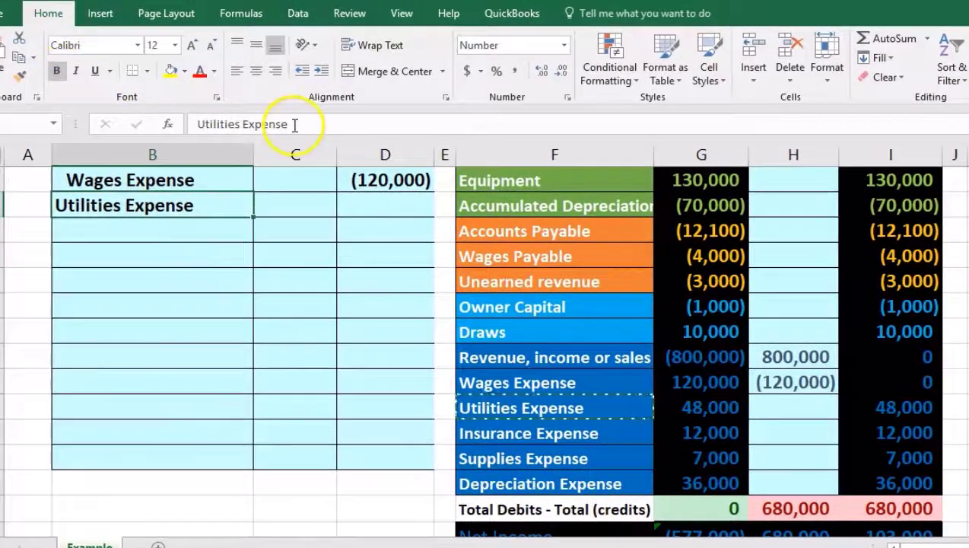
click(322, 71)
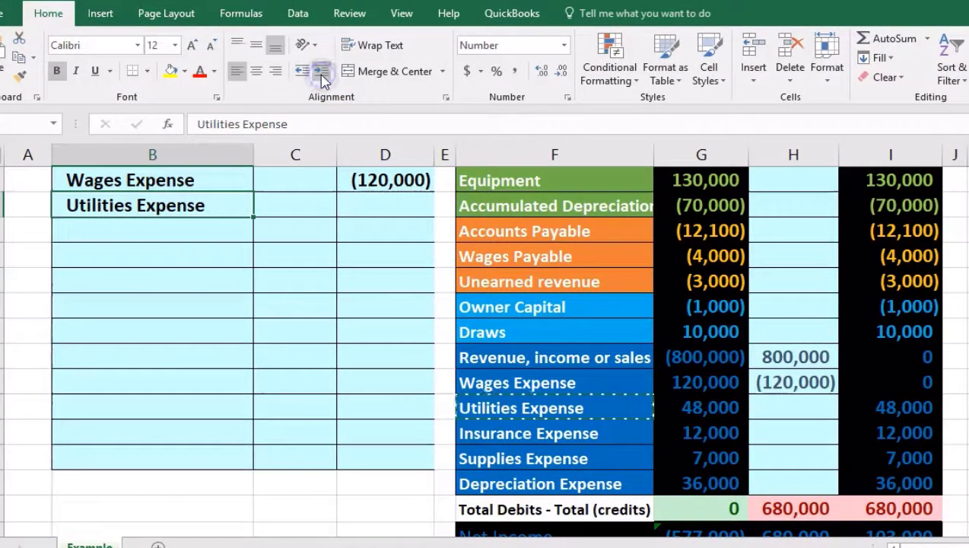
Step: Enter a credit of -48000 for Utilities Expense in D11
click(381, 209)
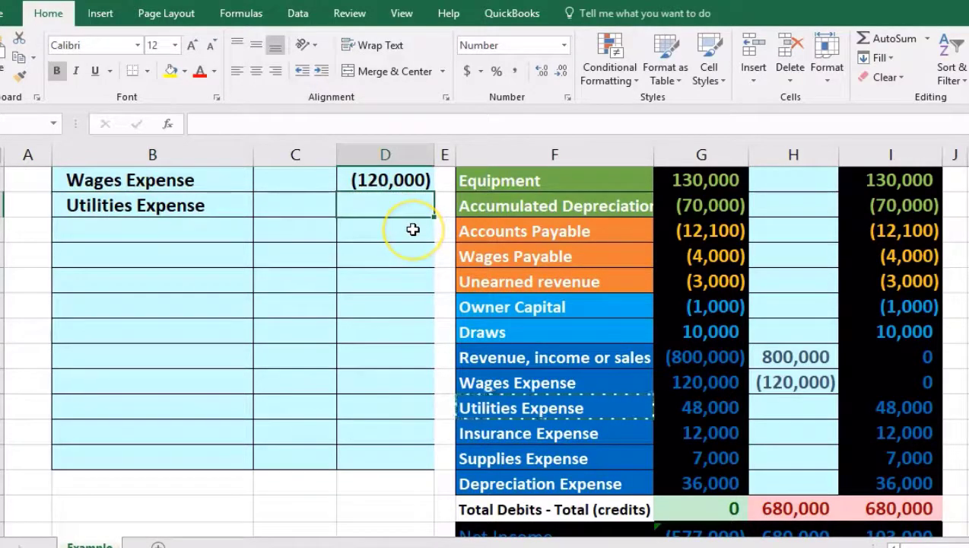
text(-48000)
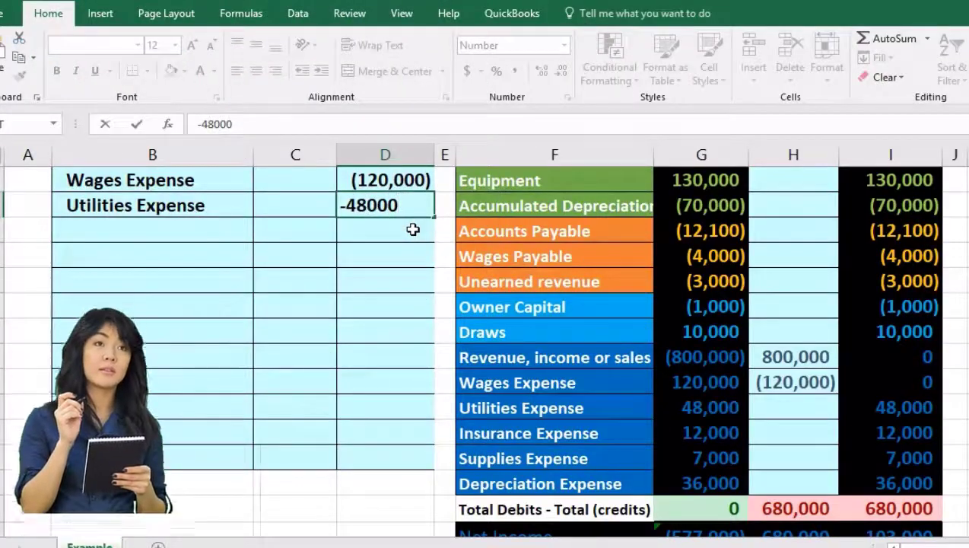
key(Return)
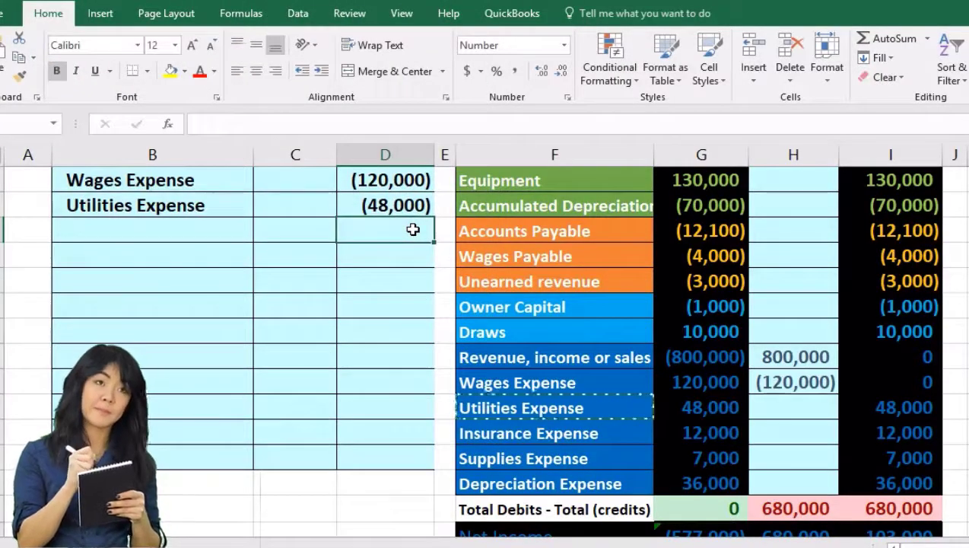
Step: Post the utilities credit to the closing entries column by entering =D11 in H19
click(772, 406)
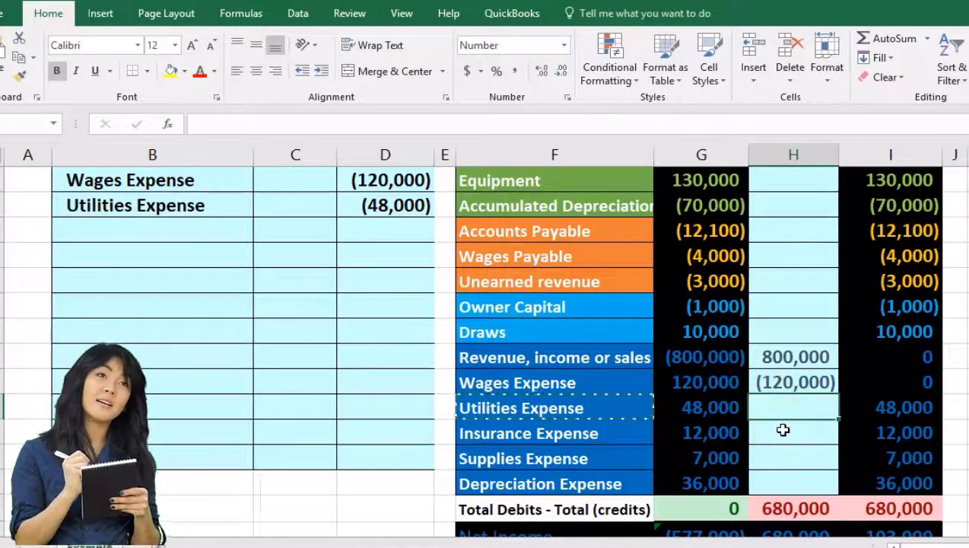
text(=)
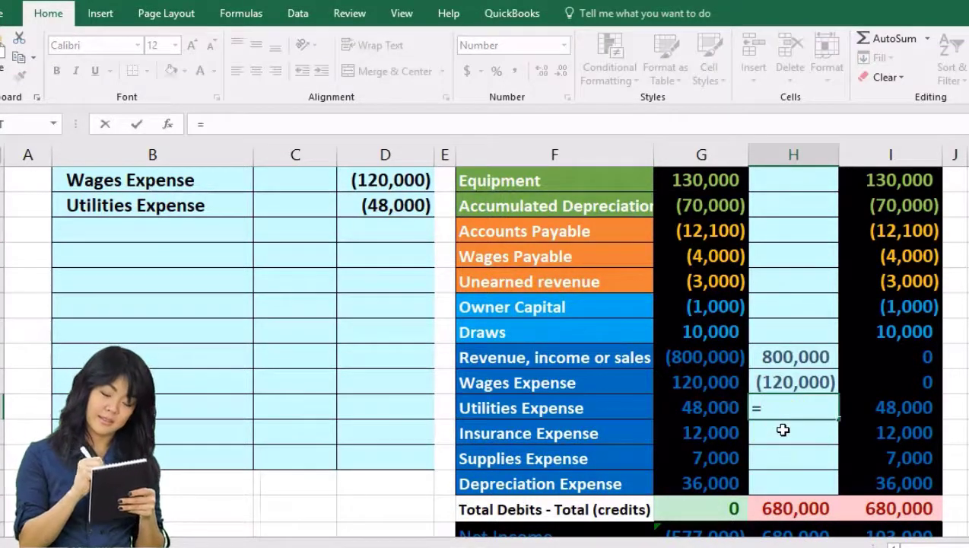
click(418, 205)
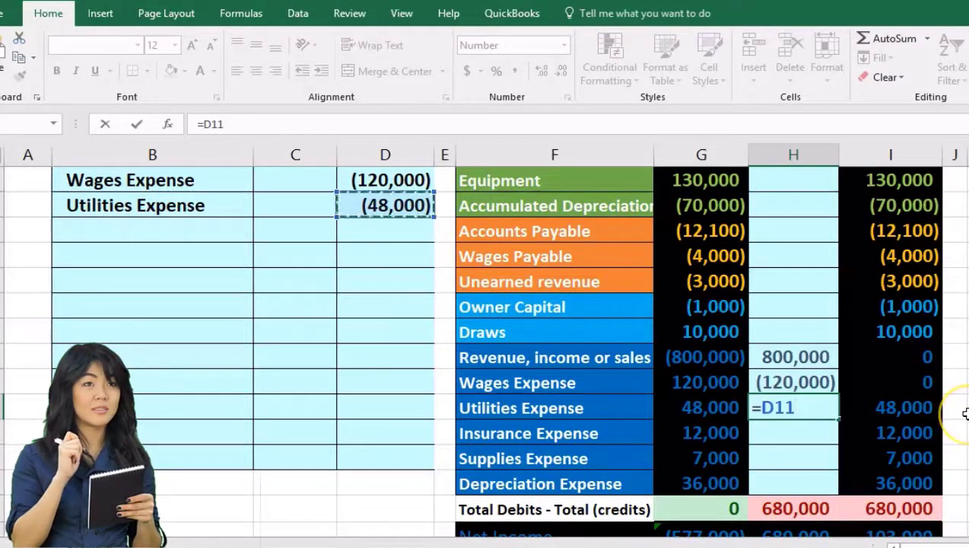
key(Return)
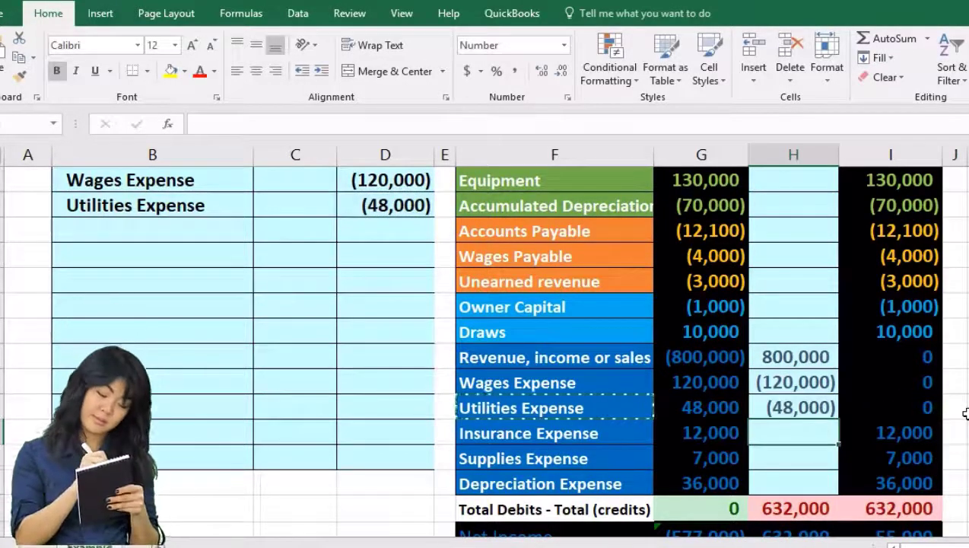
Step: Copy the Insurance Expense account name from F20 into B12 as values only and indent it
click(615, 434)
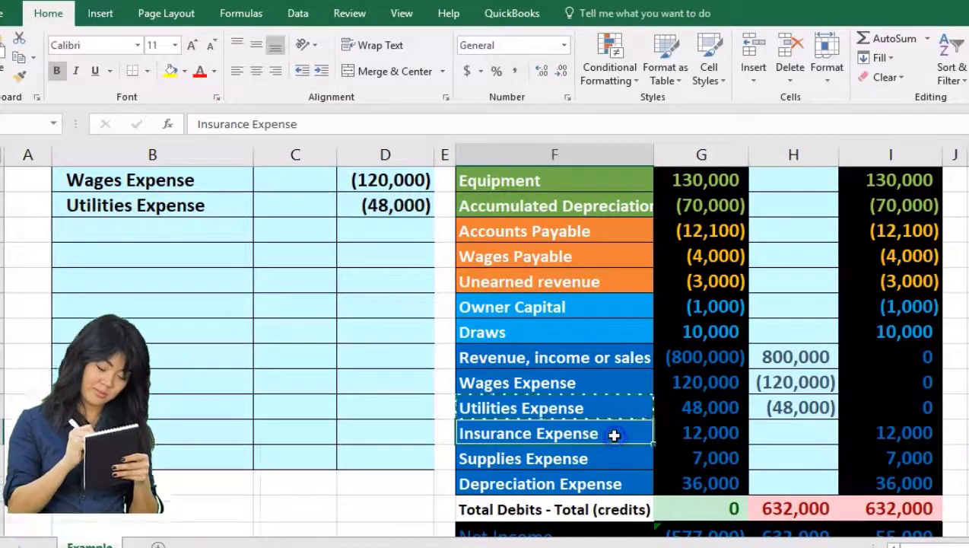
click(678, 435)
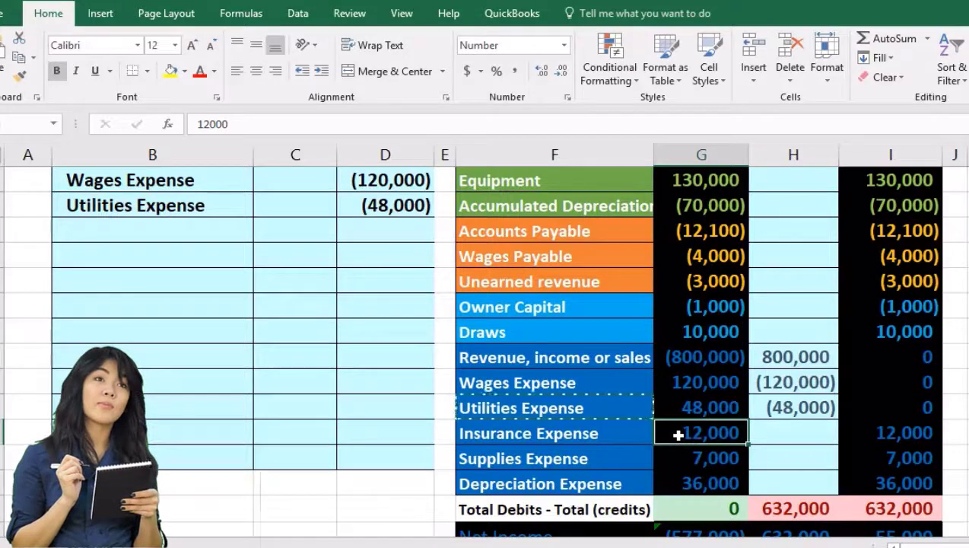
click(592, 434)
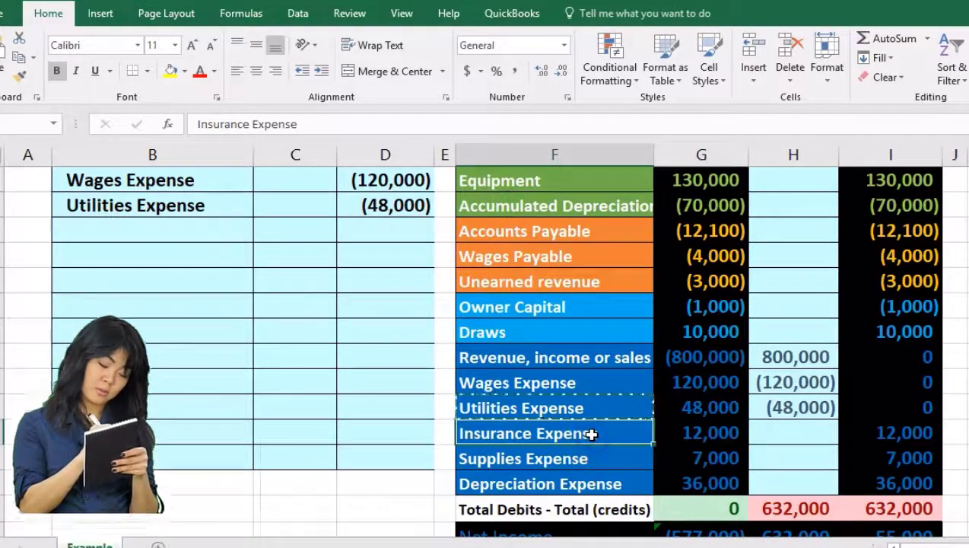
right_click(591, 434)
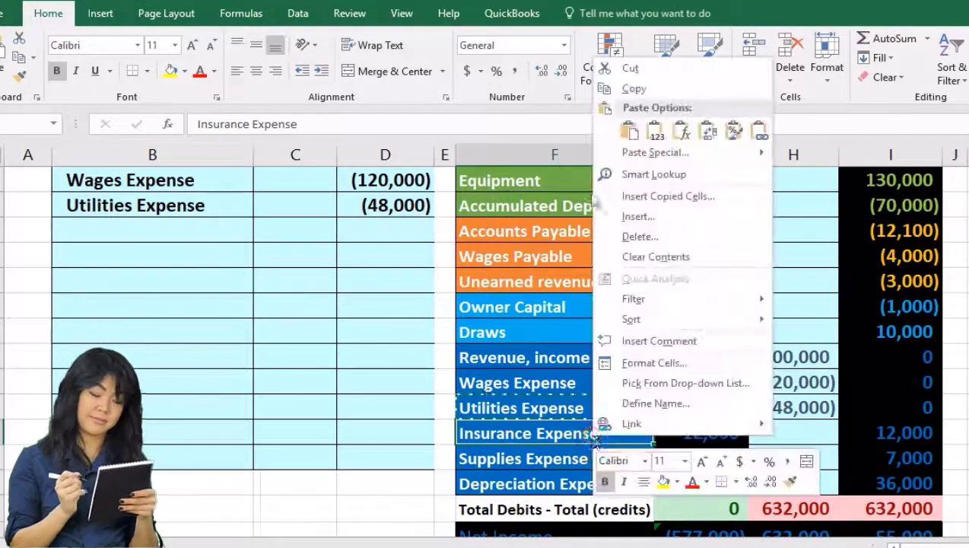
click(636, 86)
click(210, 226)
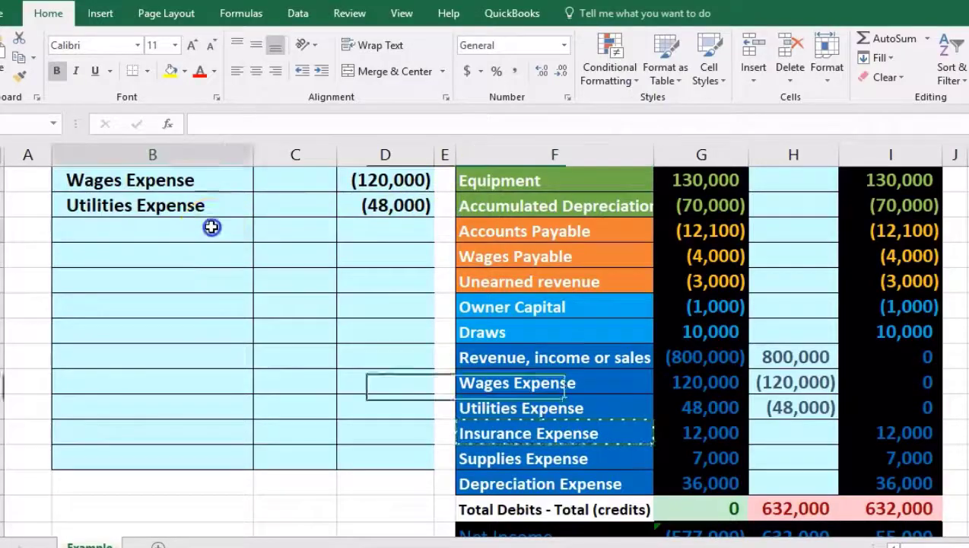
right_click(210, 226)
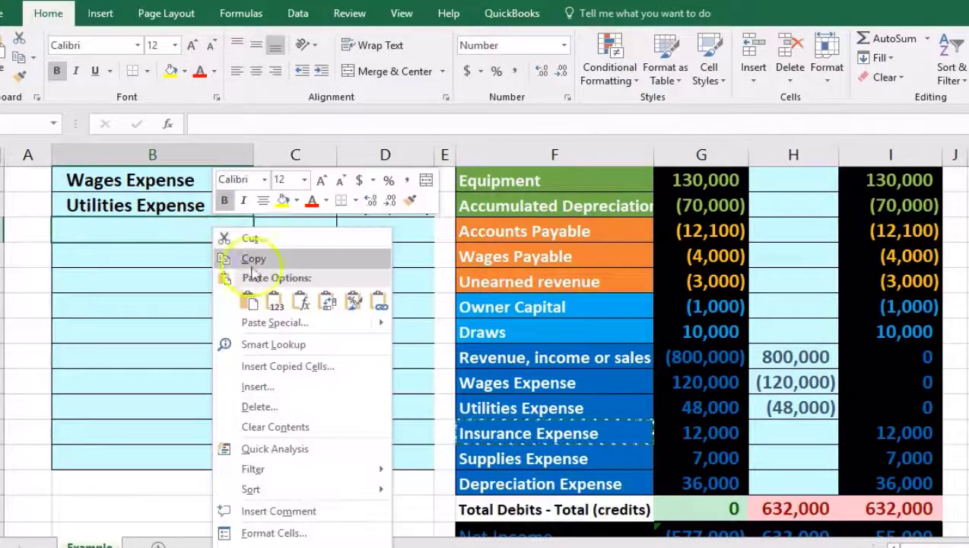
click(276, 301)
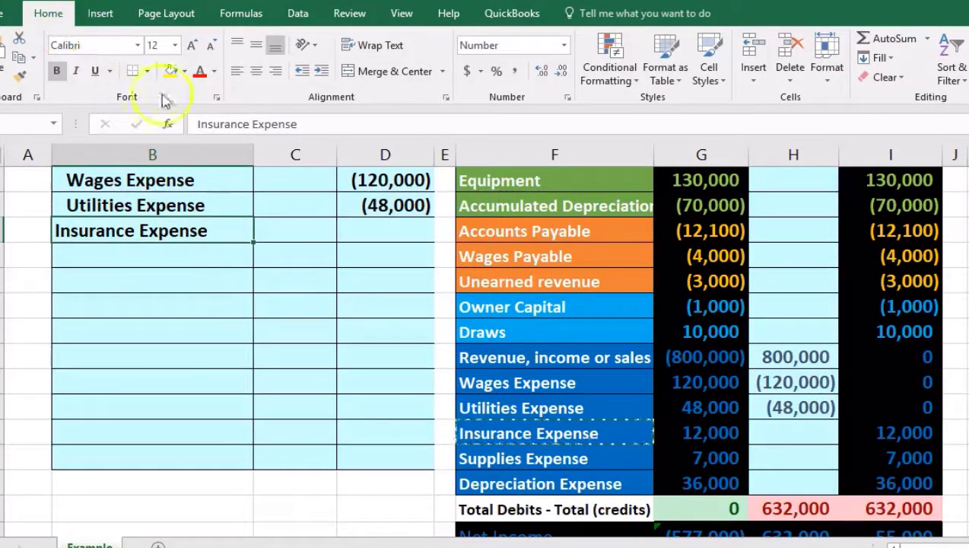
click(322, 72)
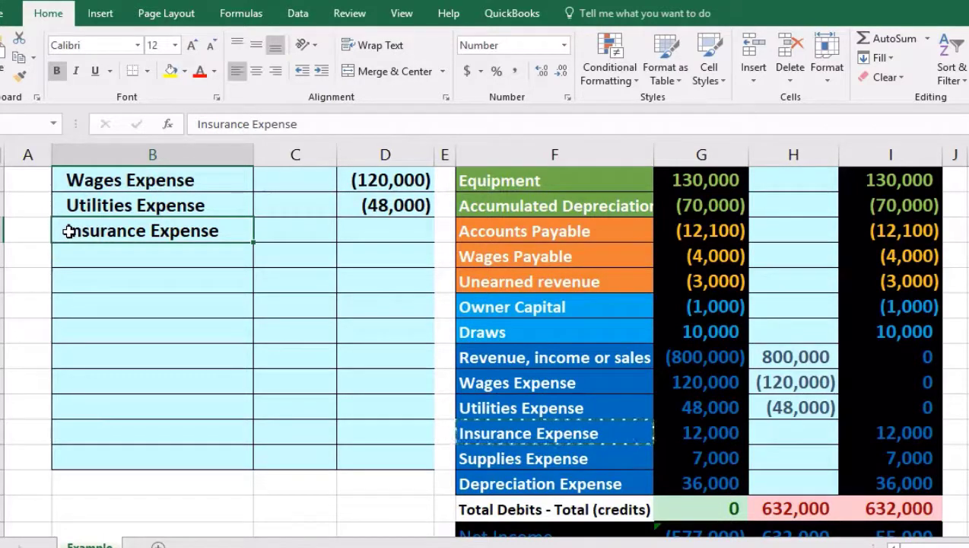
Step: Enter a credit of -12000 for Insurance Expense in D12
click(378, 233)
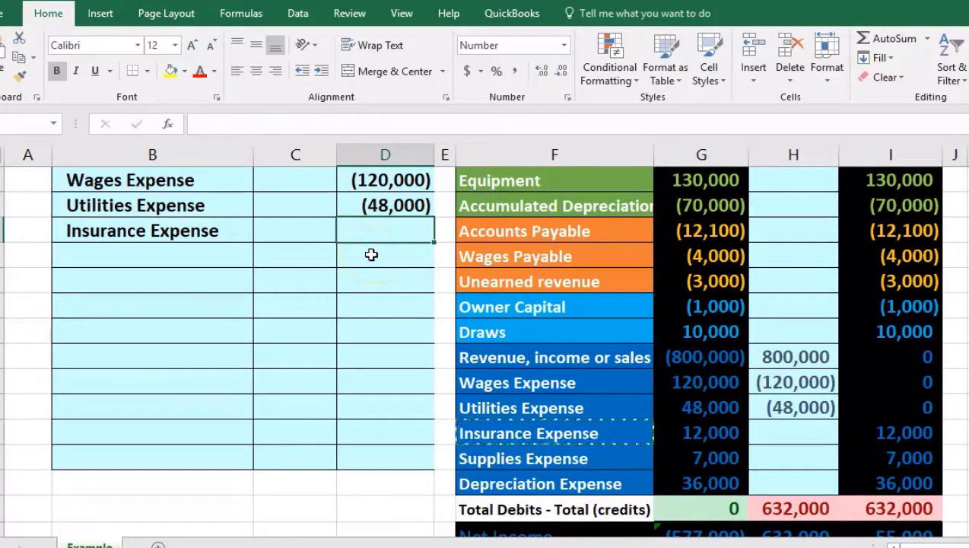
text(-12000)
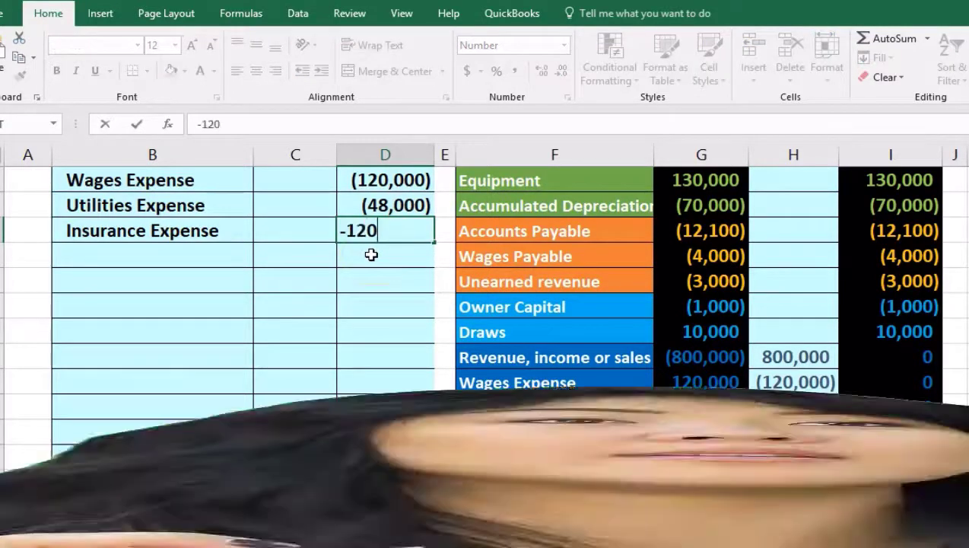
key(Return)
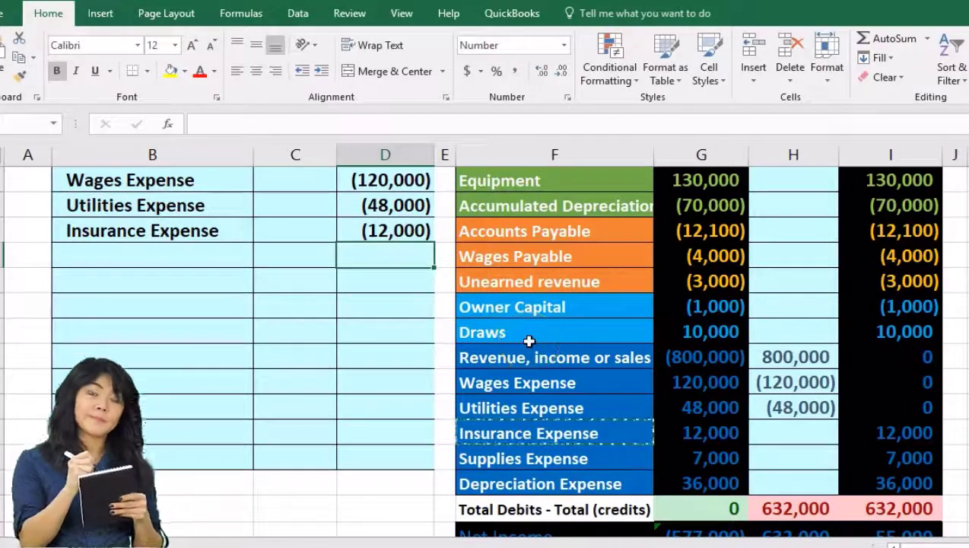
Step: Post the insurance credit to the closing entries column by entering =D12 in H20
click(791, 429)
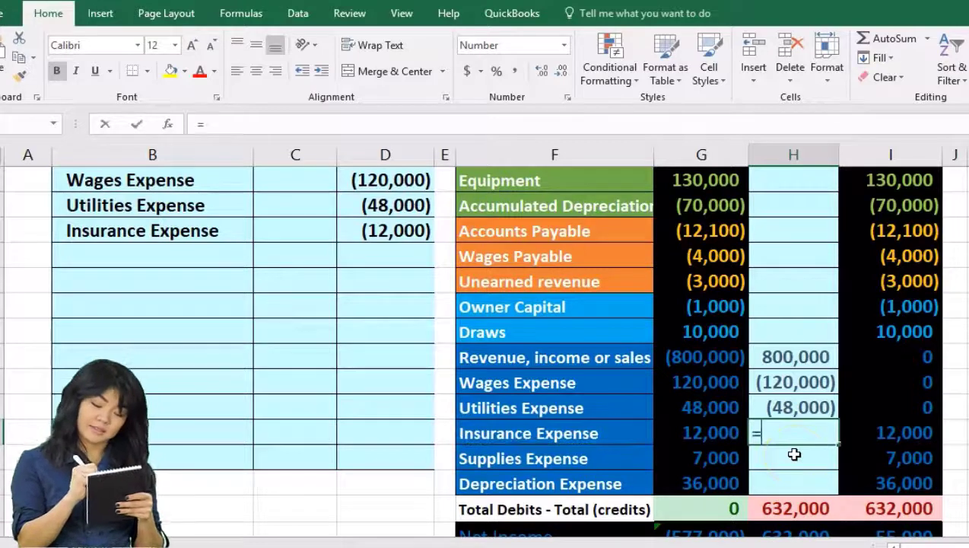
click(389, 225)
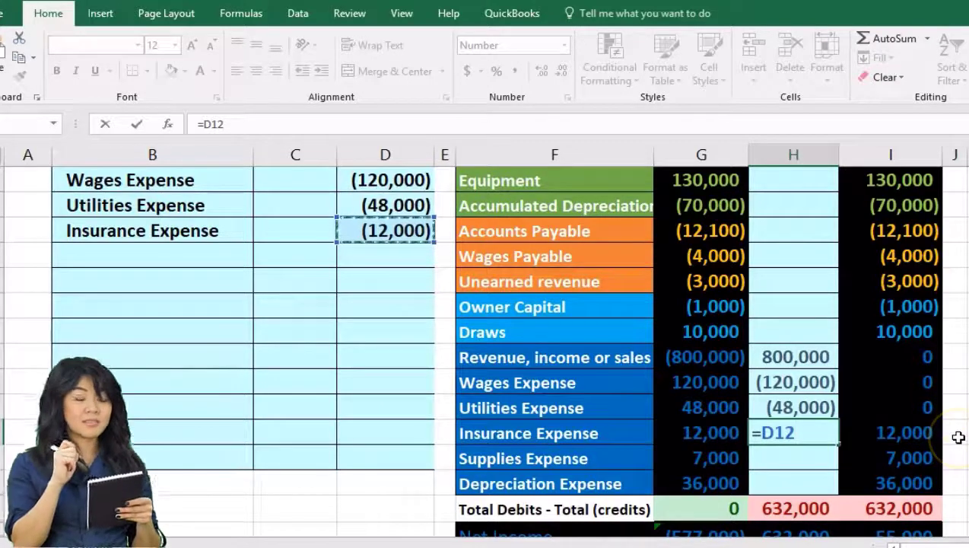
key(Return)
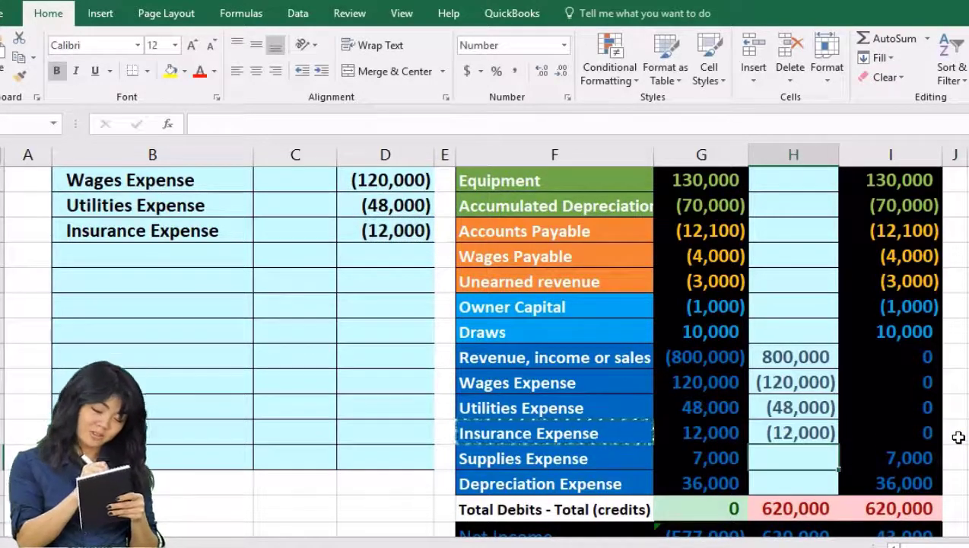
Step: Copy the Supplies Expense account name from F21 into B13 as values only and indent it
click(720, 456)
click(664, 459)
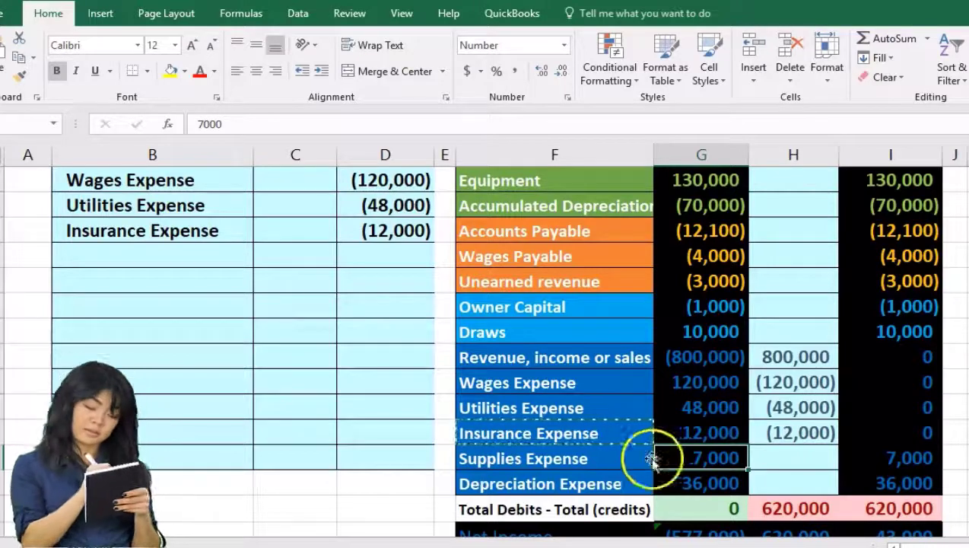
click(595, 458)
right_click(596, 459)
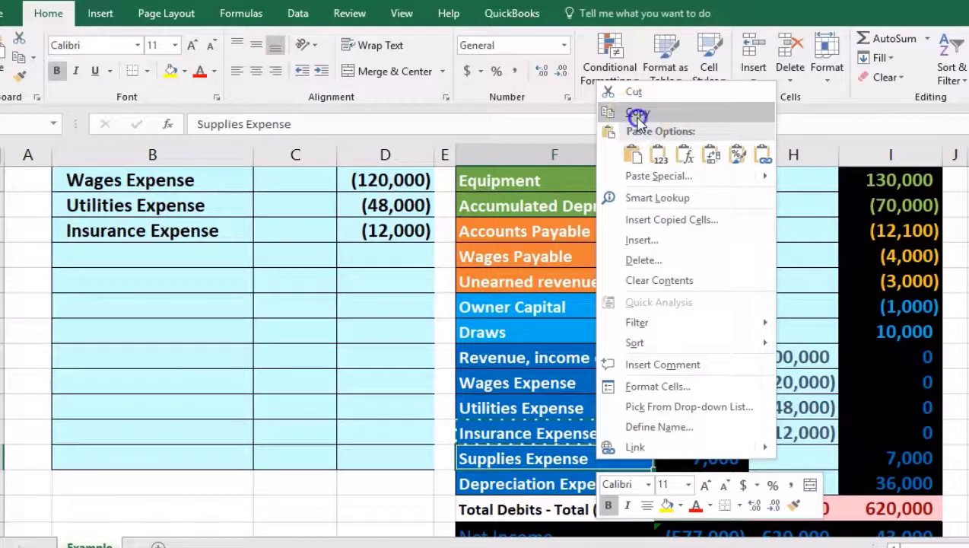
click(637, 112)
click(189, 248)
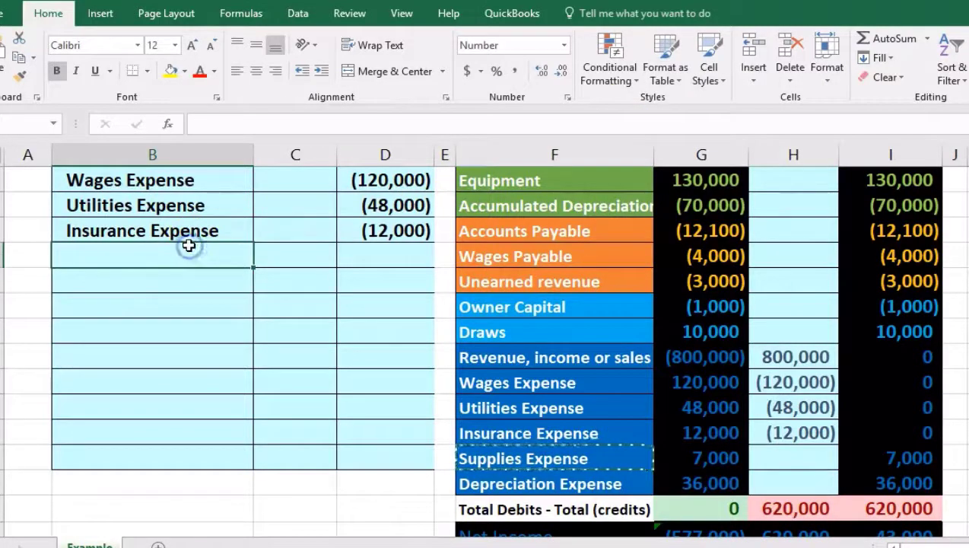
right_click(190, 252)
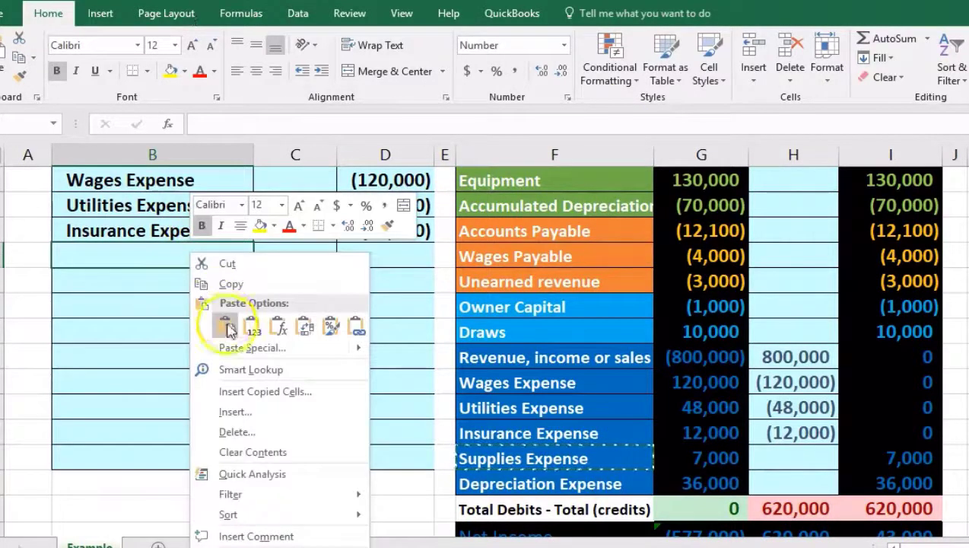
click(248, 329)
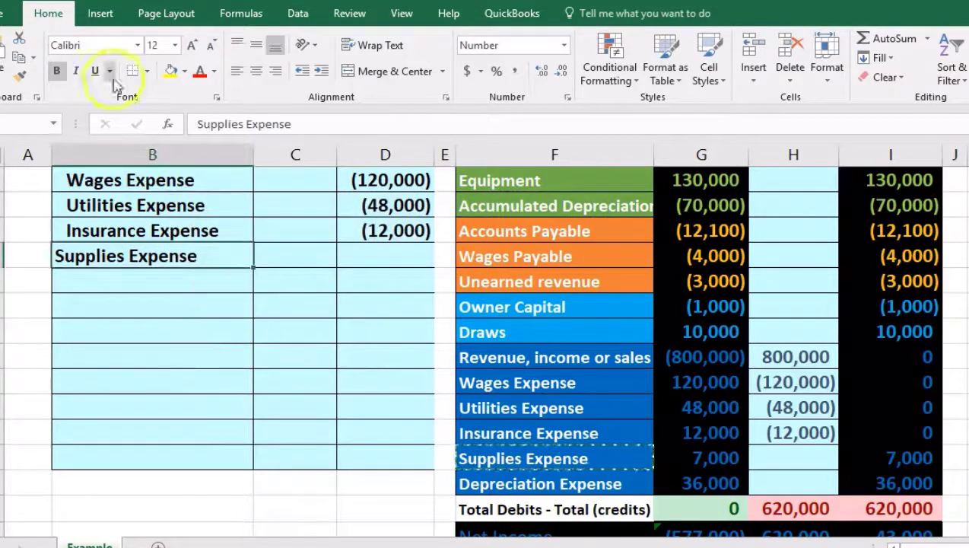
click(320, 73)
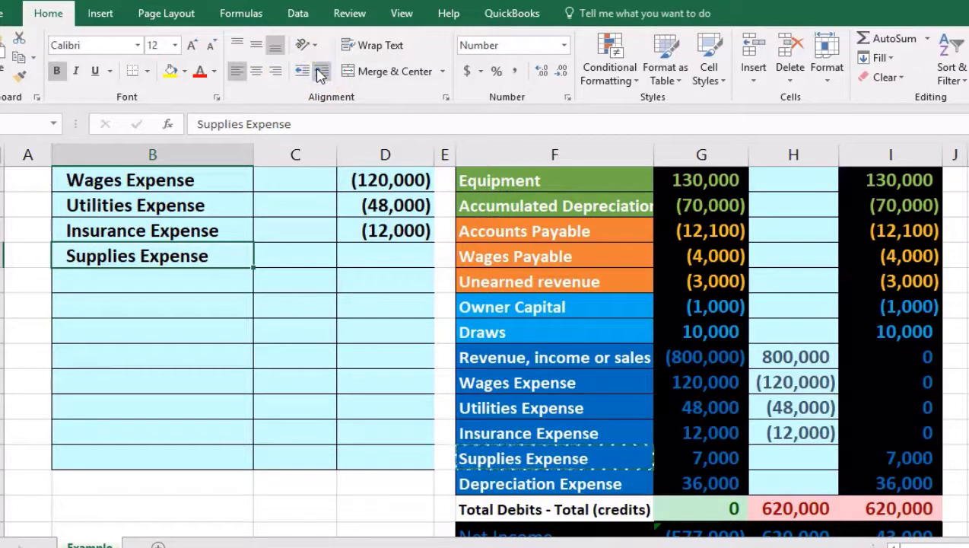
Step: Enter a credit of -7000 for Supplies Expense in D13
click(373, 257)
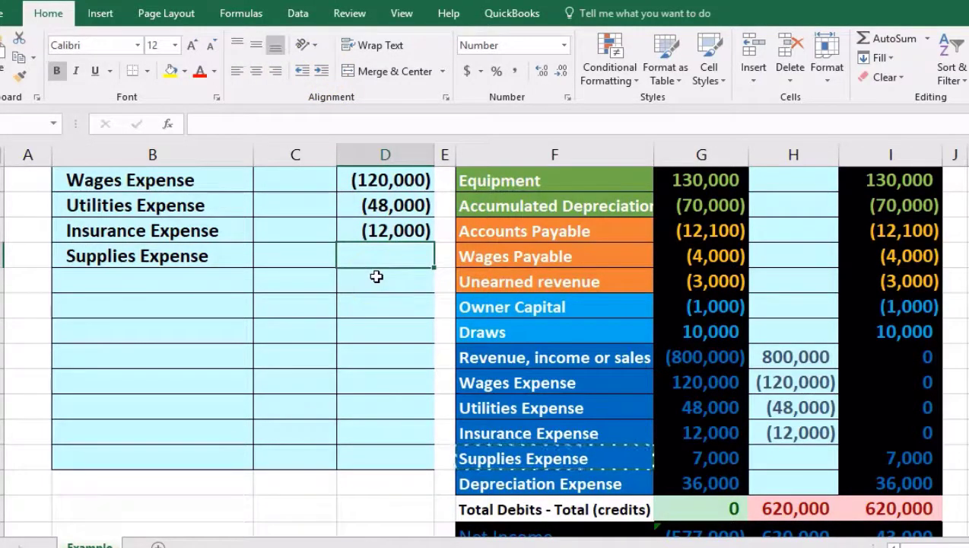
text(-)
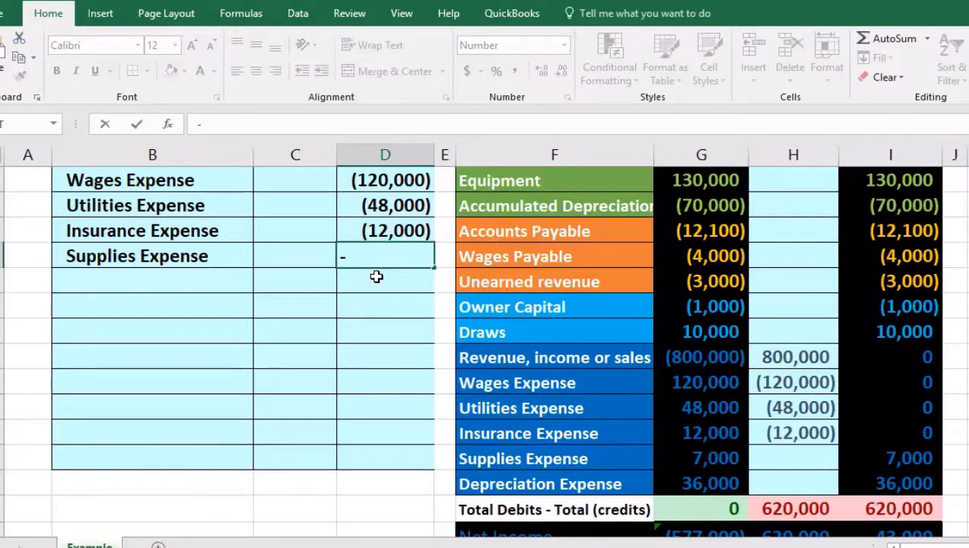
text(7000)
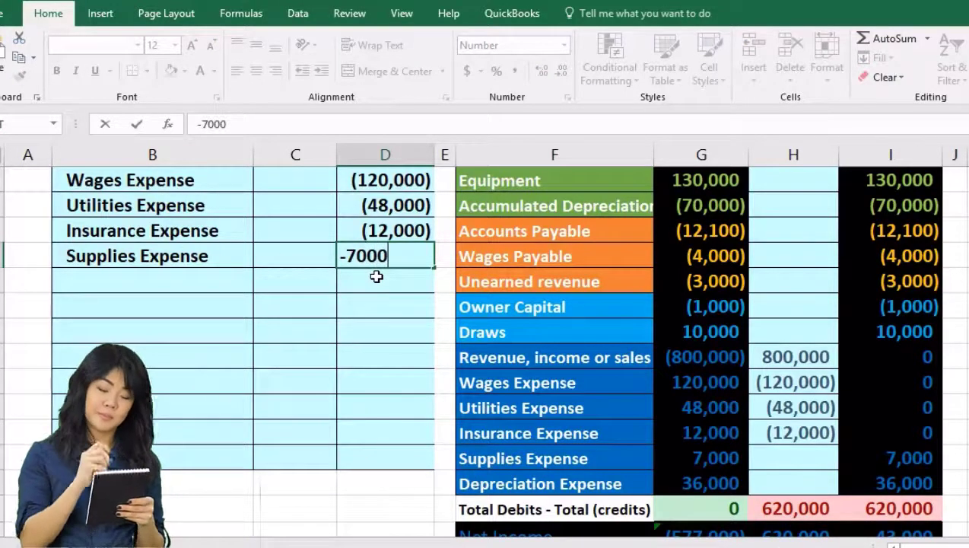
key(Return)
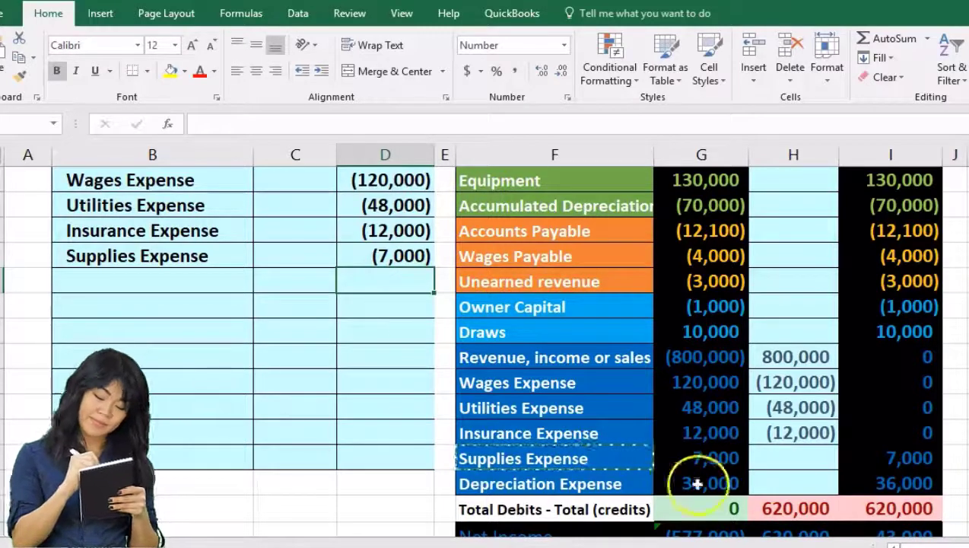
Step: Post the supplies credit to the closing entries column by entering =D13 in H21
click(794, 459)
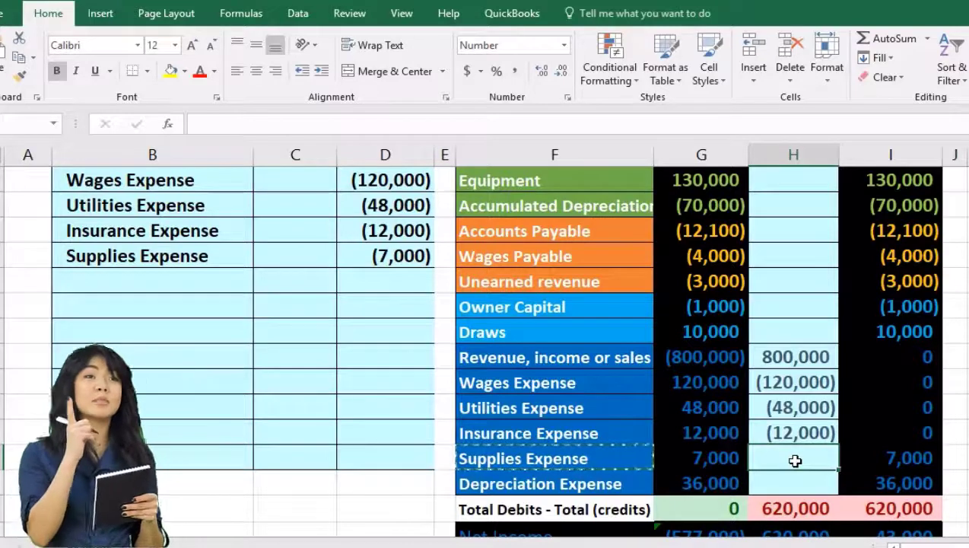
text(=)
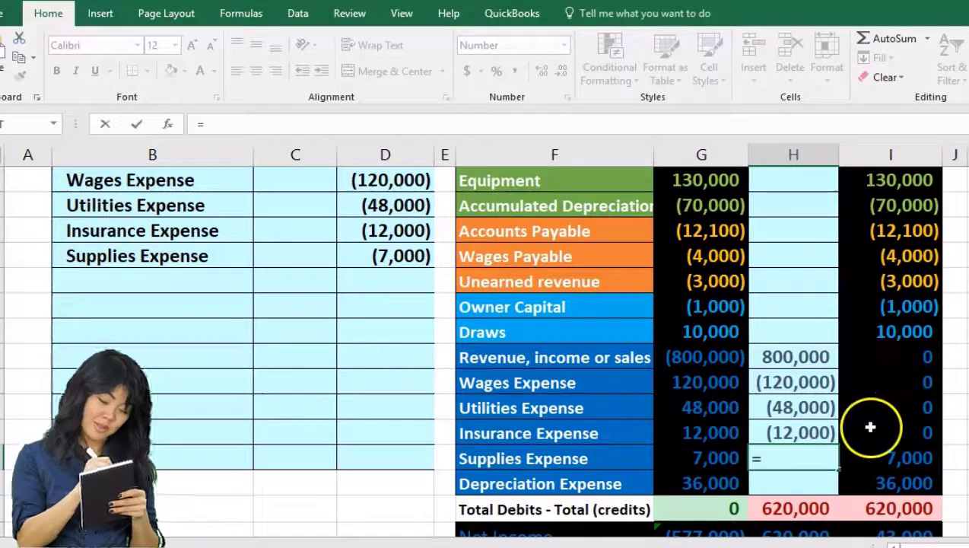
click(417, 257)
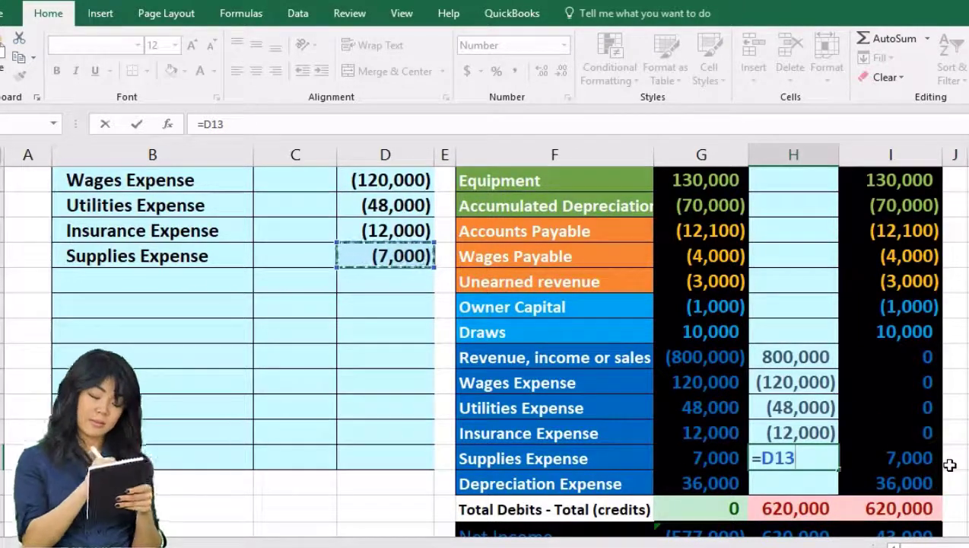
key(Return)
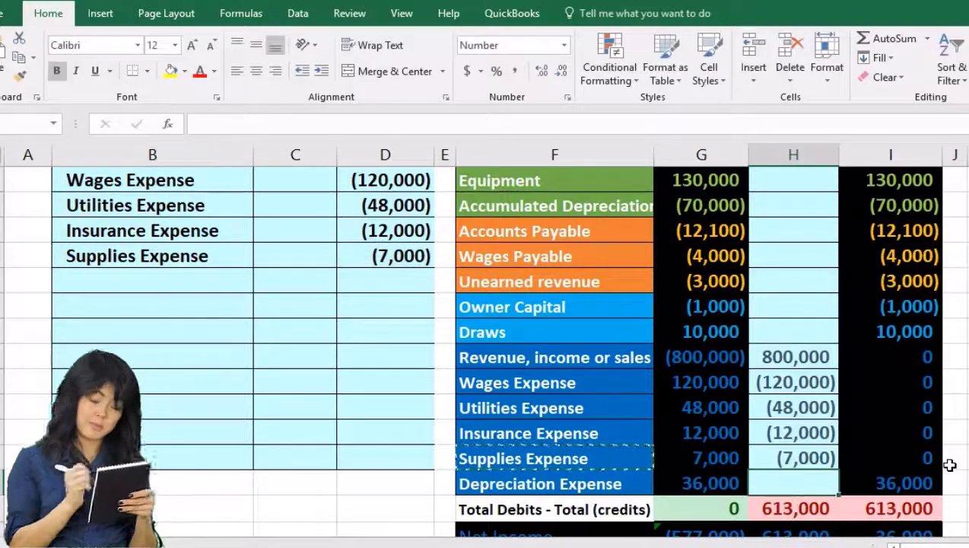
Step: Copy the Depreciation Expense account name from F22 into B14 as values only and indent it
click(732, 482)
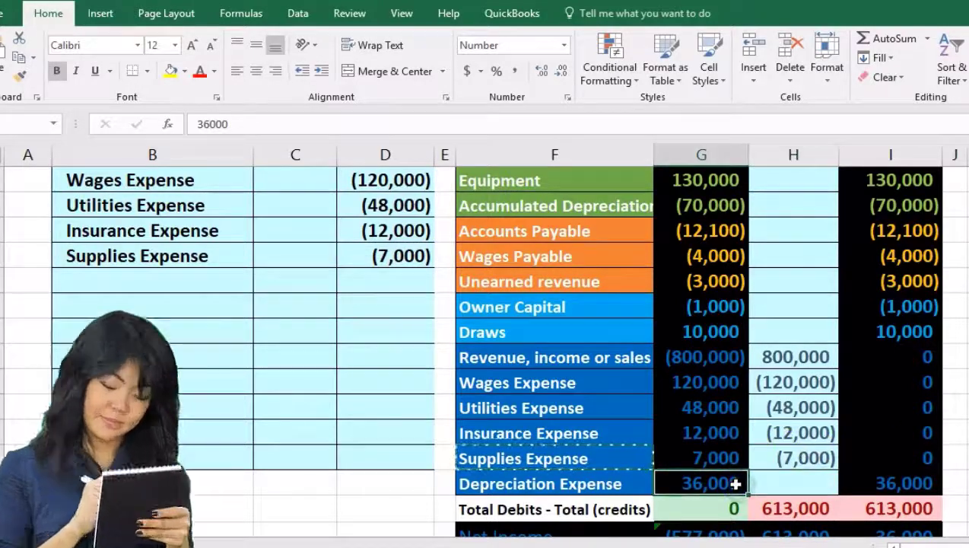
click(632, 483)
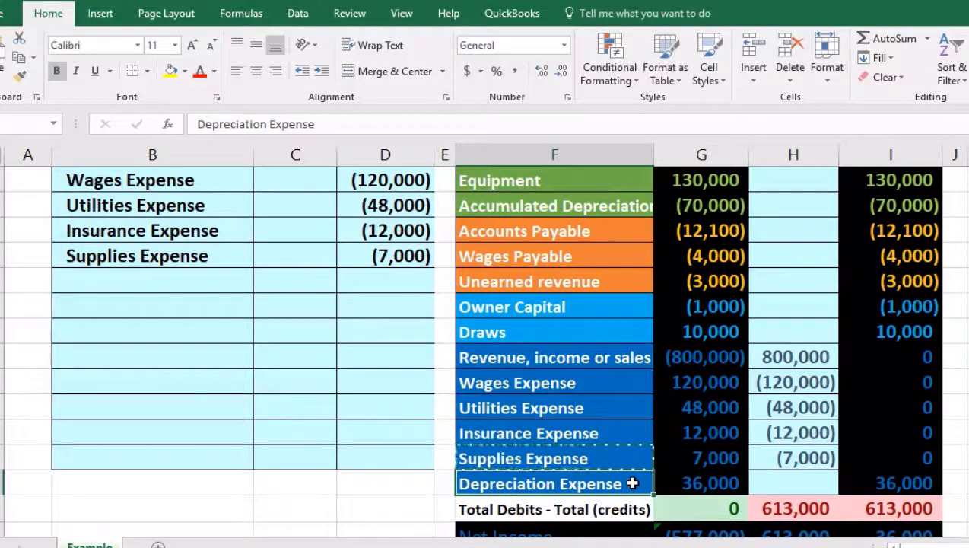
right_click(632, 483)
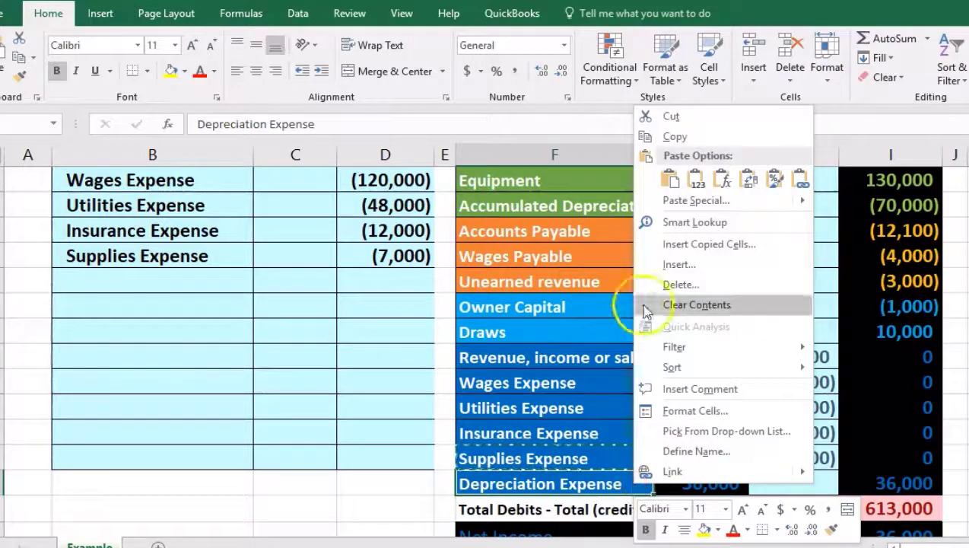
click(664, 139)
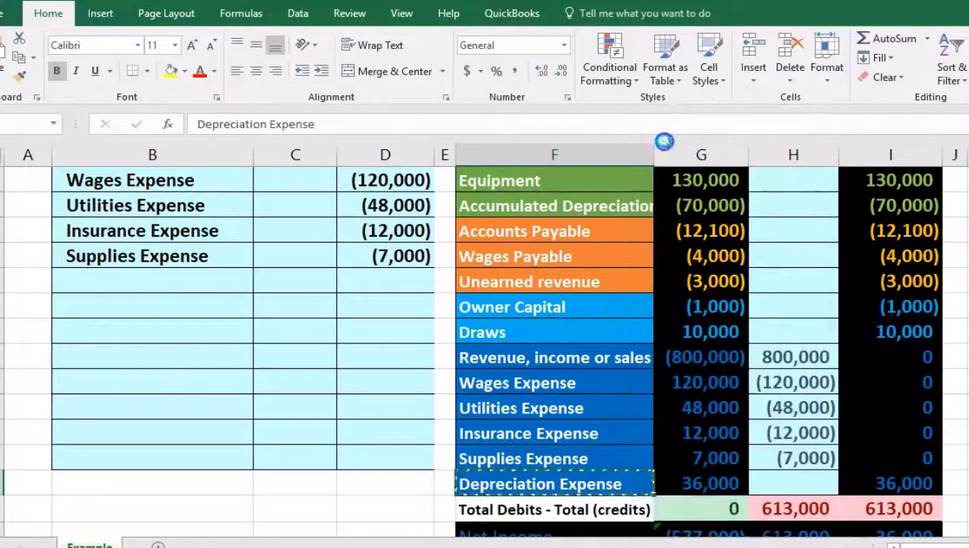
click(204, 277)
right_click(204, 278)
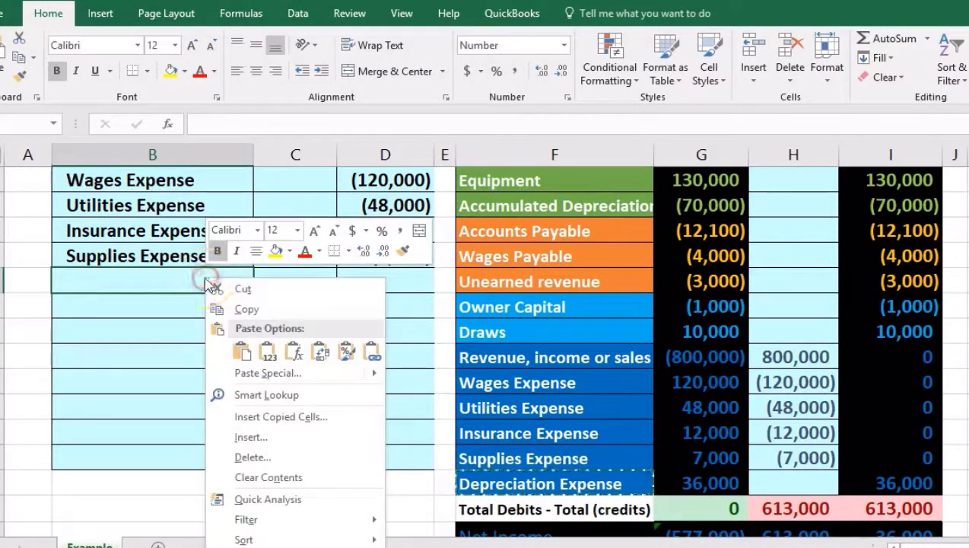
click(263, 346)
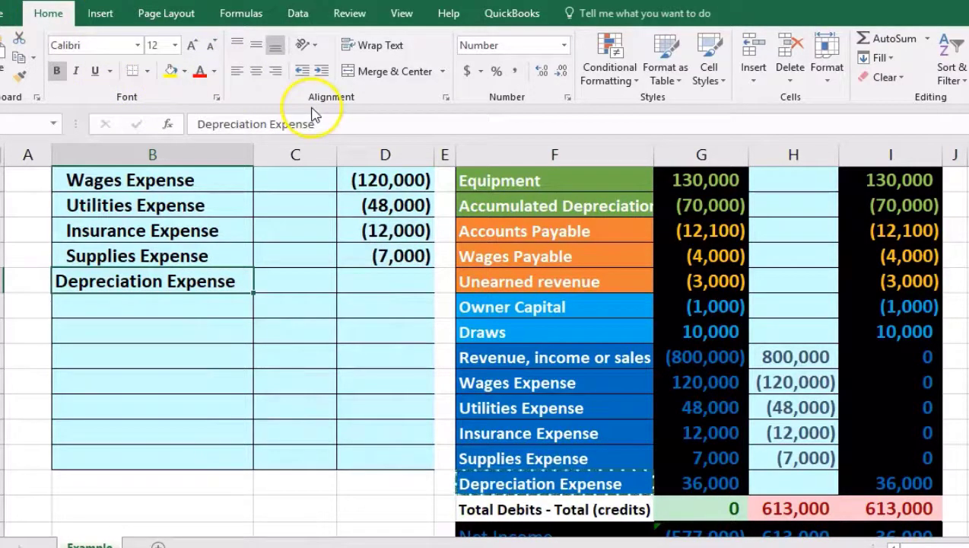
click(320, 72)
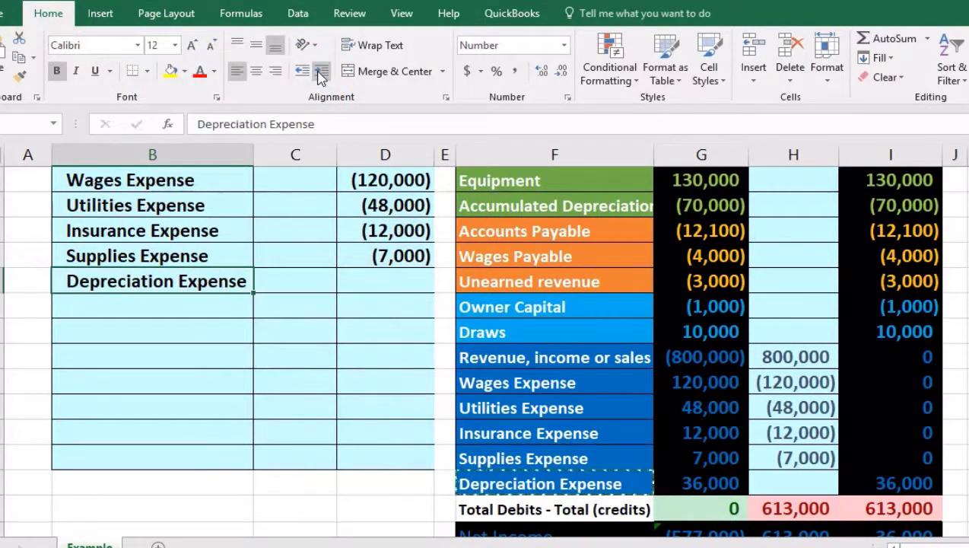
Step: Enter a credit of -36000 for Depreciation Expense in D14
click(372, 275)
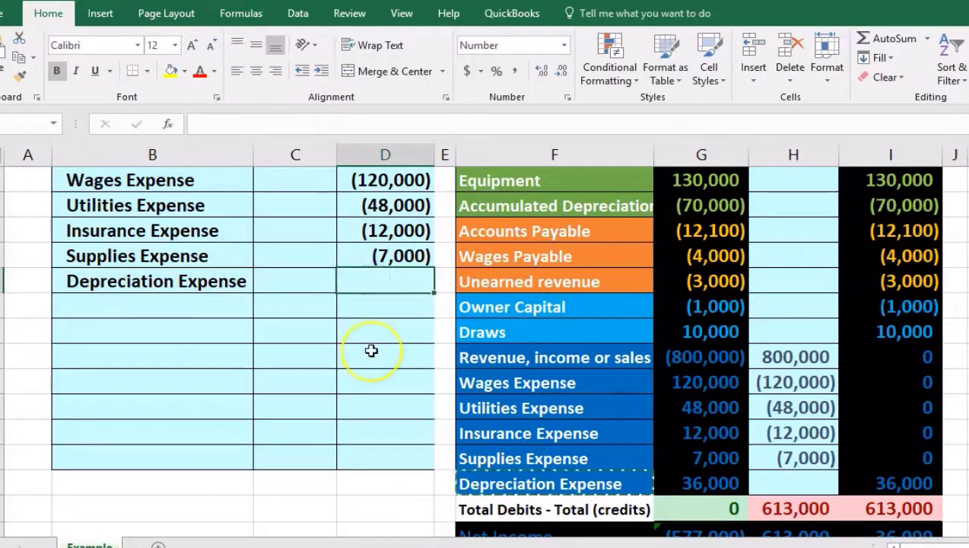
text(-36000)
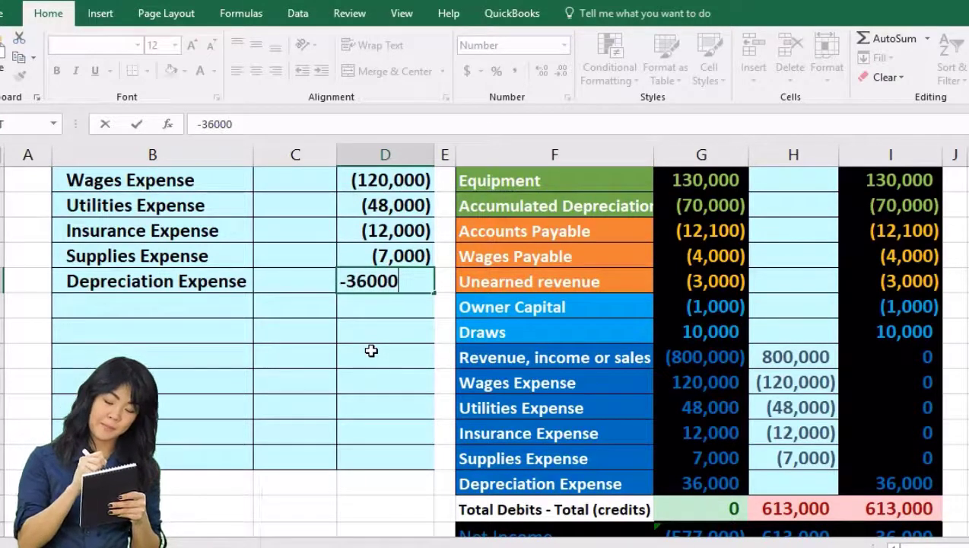
key(Return)
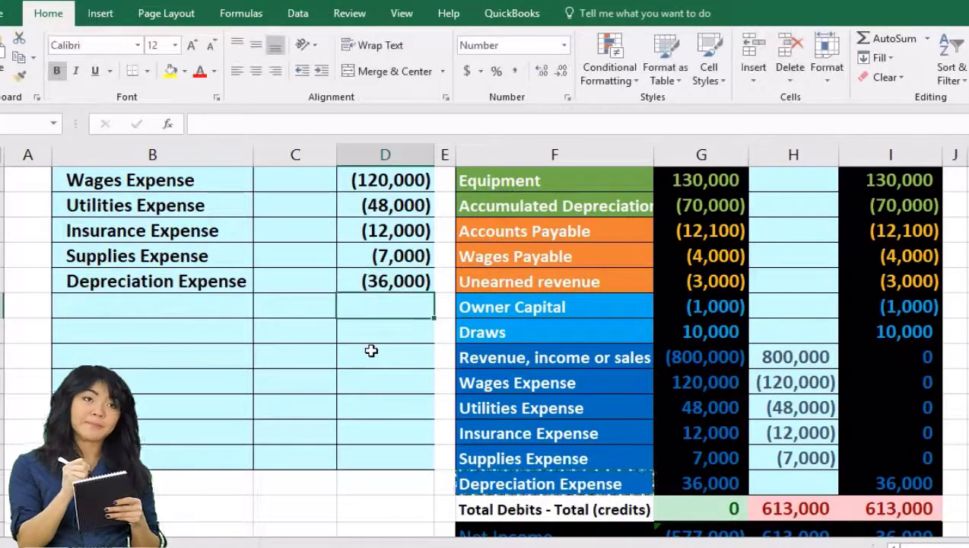
Step: Post the depreciation credit to the closing entries column by entering =D14 in H22
drag(238, 282, 385, 283)
click(525, 477)
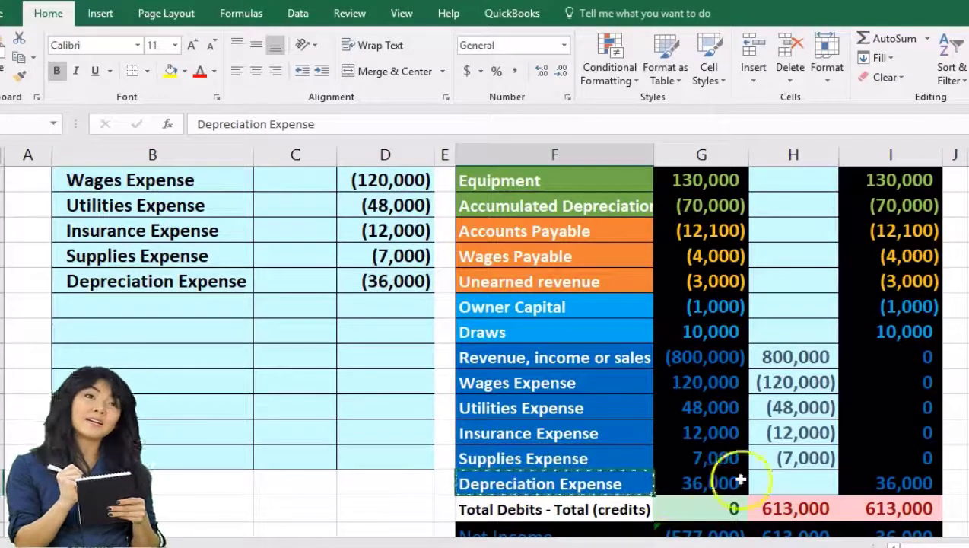
click(785, 480)
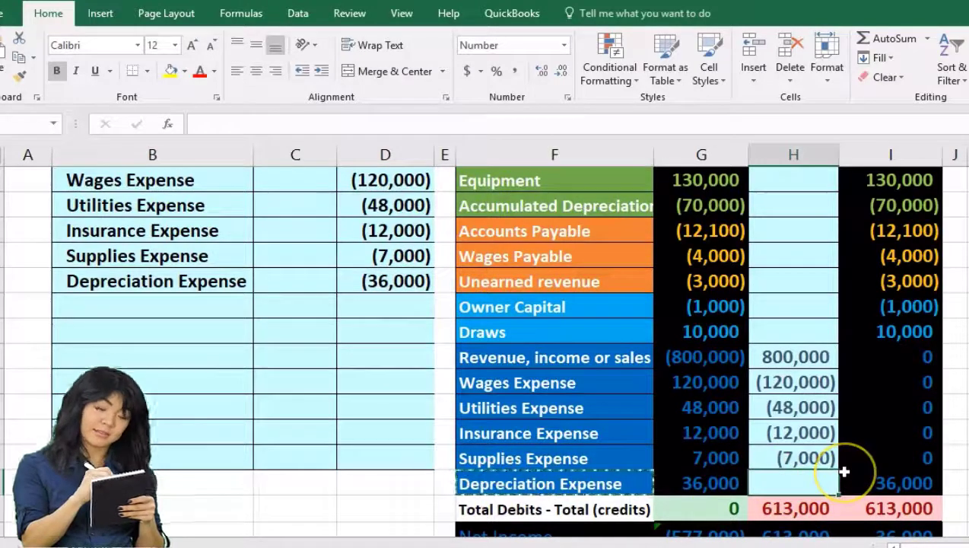
text(=)
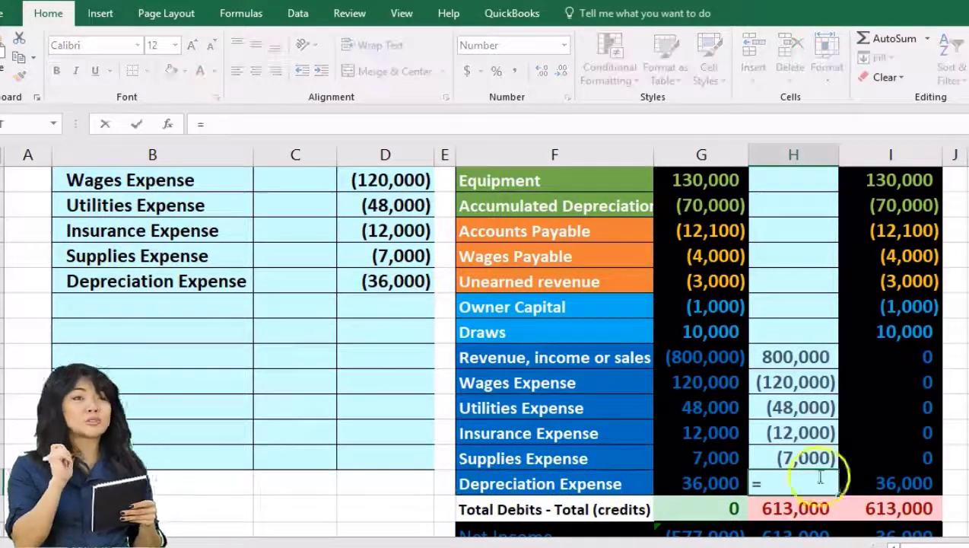
click(413, 286)
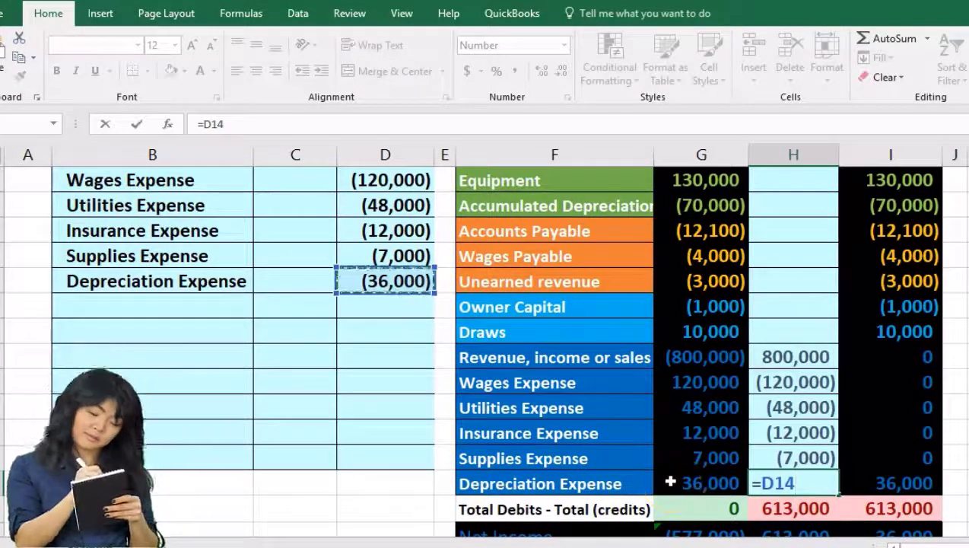
key(Return)
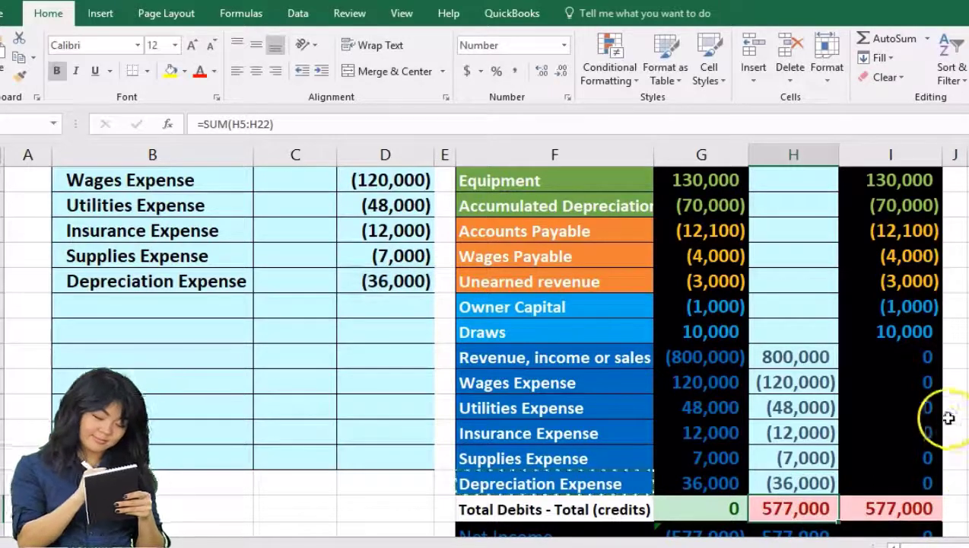
Step: Examine the revenue and expense balances, the column total and the net income in column I after closing
click(907, 368)
drag(907, 369, 901, 473)
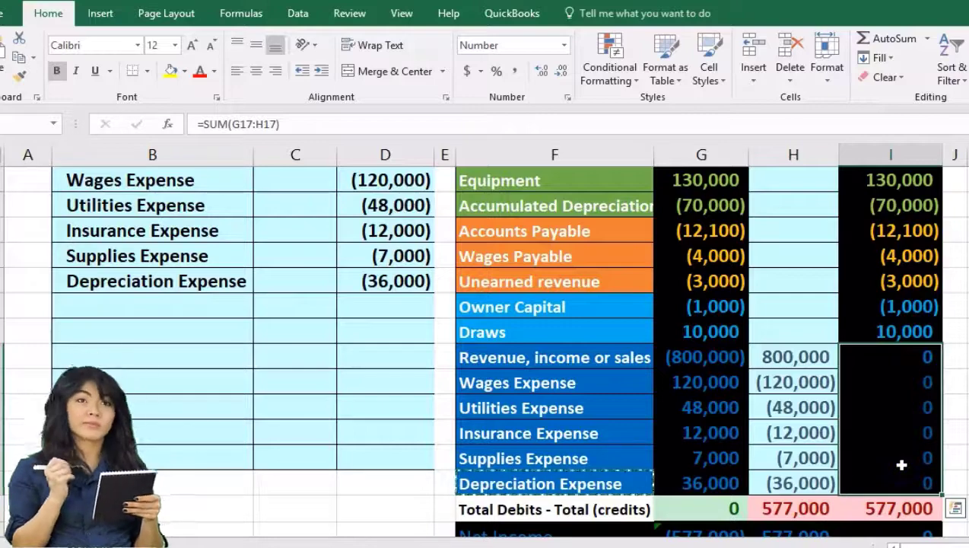
click(896, 510)
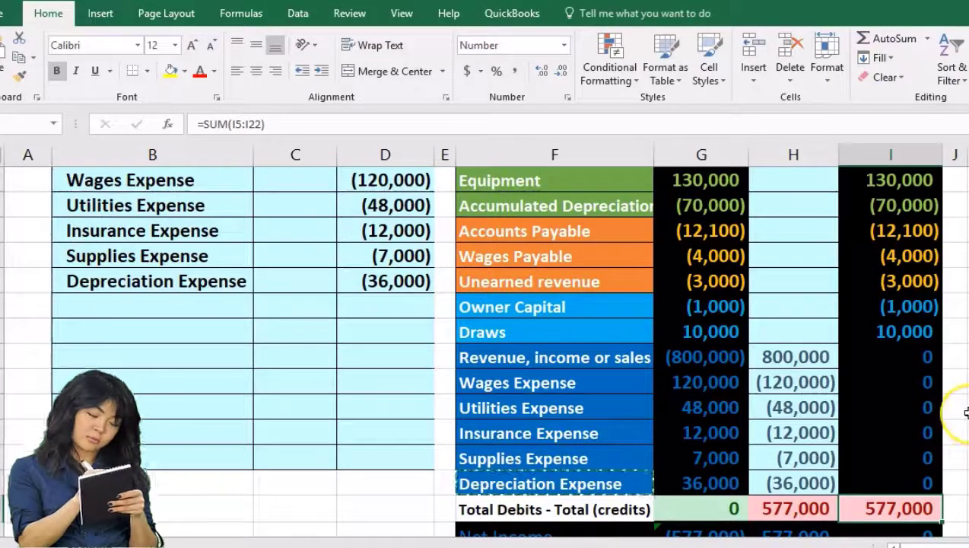
scroll(900, 459, down, 1)
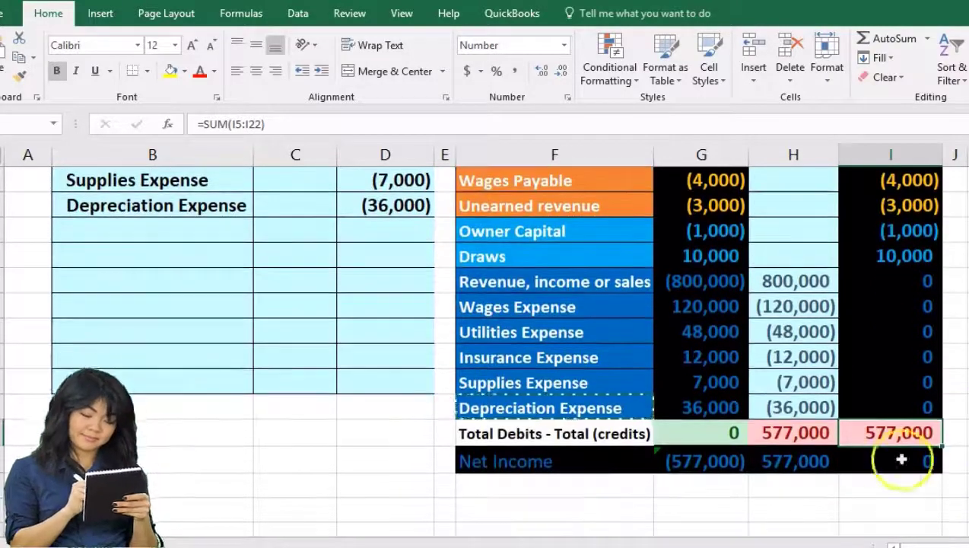
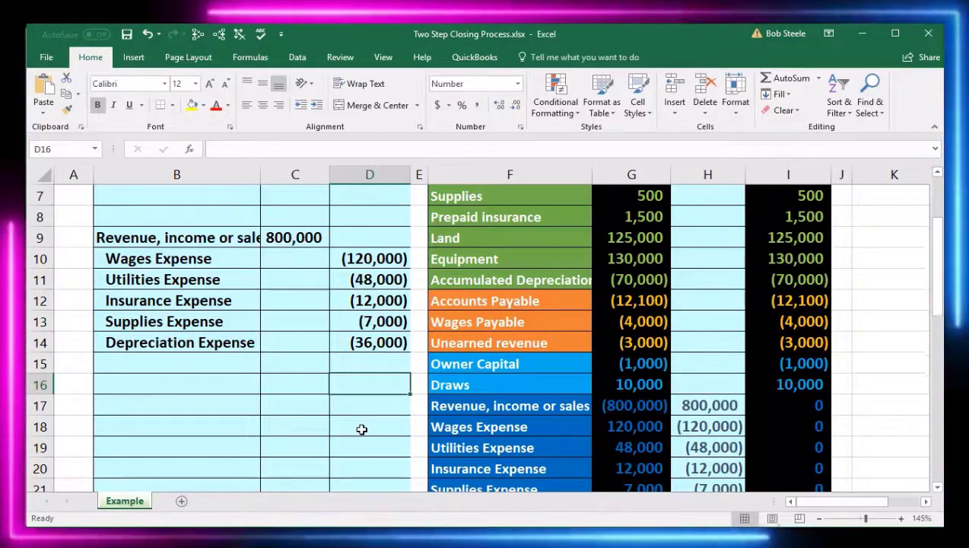
Step: Total the expense credits in D16 with a SUM of the cells above
text(sum()
key(Up)
key(shift+Up)
key(shift+Up)
key(shift+Up)
key(shift+Up)
key(shift+Up)
key(Return)
Step: Total the debits in C16 with a SUM of the cells above
key(Up)
key(Left)
text(+)
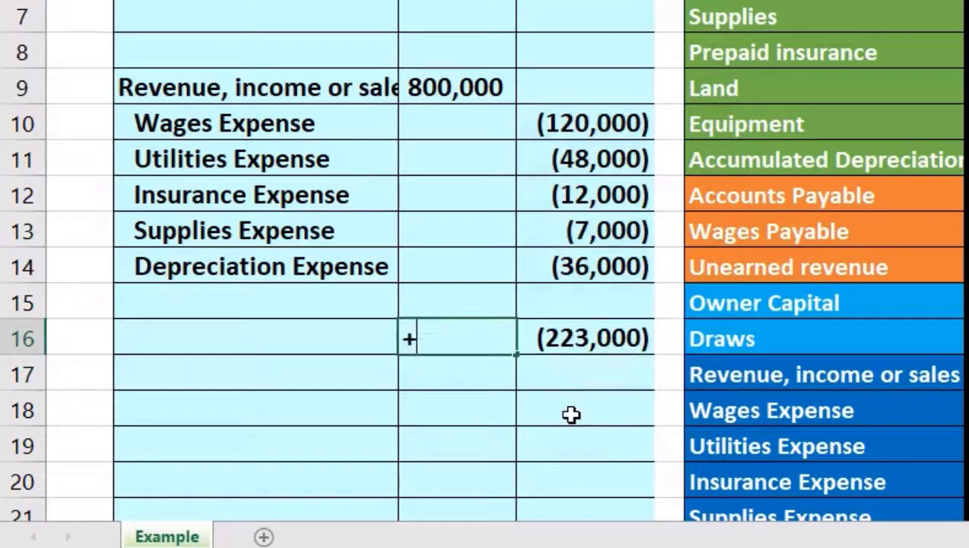
text(sum()
key(Up)
key(Up)
key(shift+Up)
key(shift+Up)
key(shift+Up)
key(shift+Up)
key(shift+Up)
key(Return)
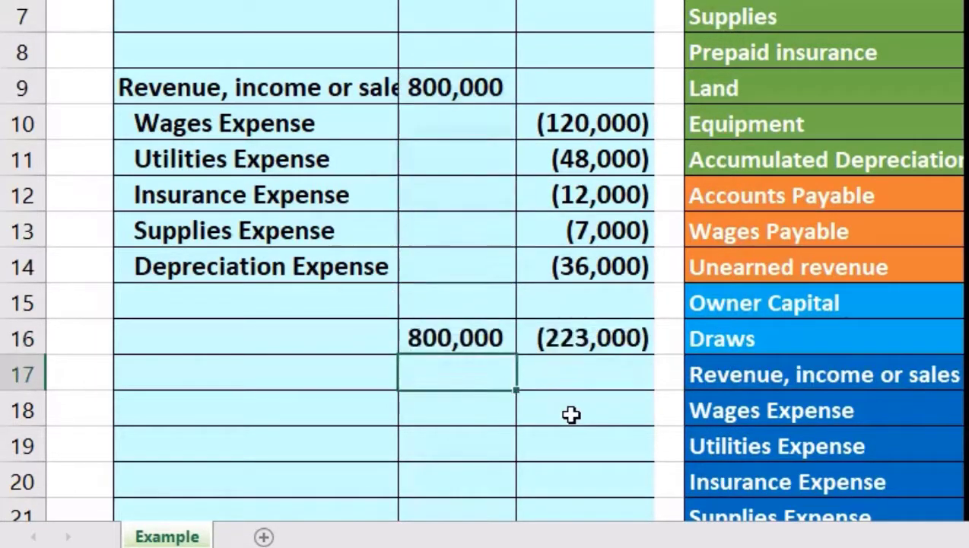
Step: Compute the difference between the debit and credit totals in D17 with =C16+D16
drag(472, 95, 481, 250)
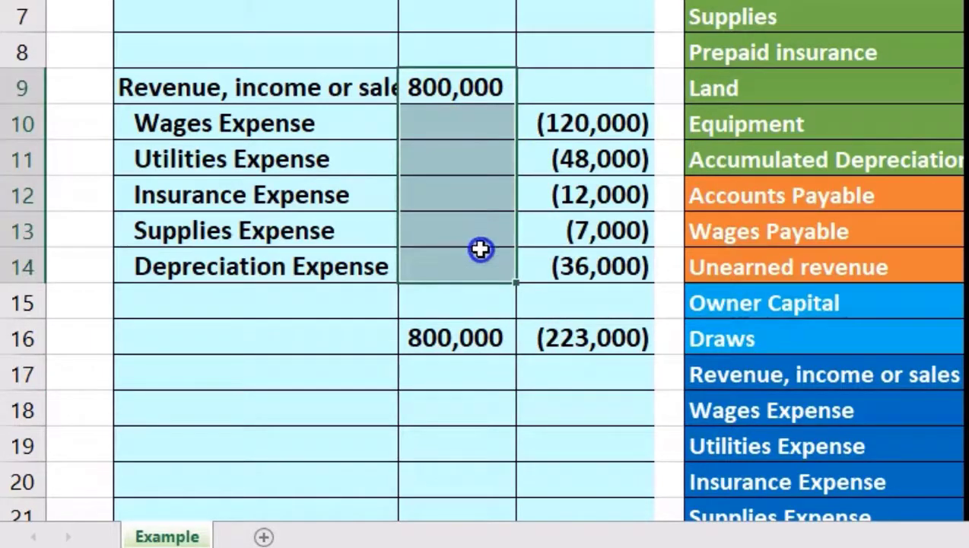
drag(582, 80, 569, 255)
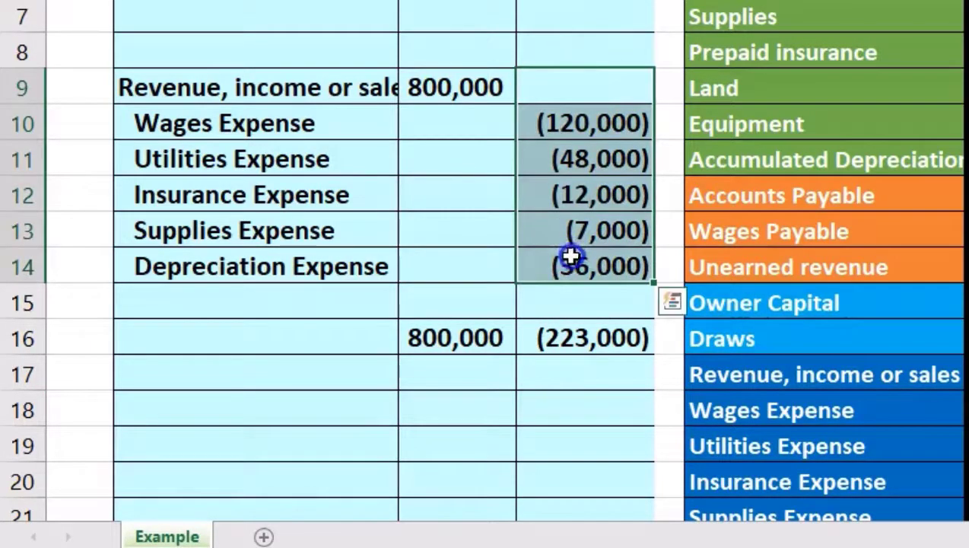
click(578, 367)
text(=)
key(Up)
key(Left)
text(+)
key(Up)
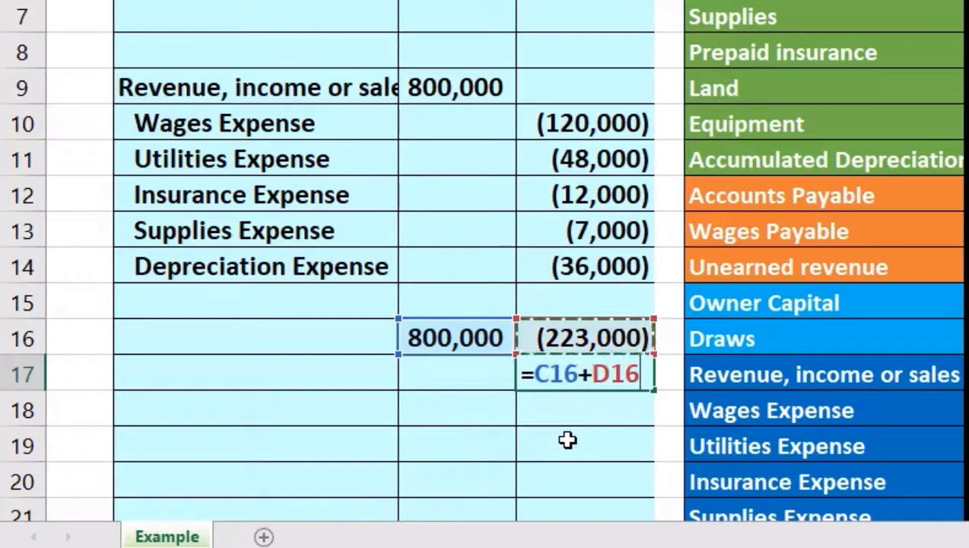
key(Return)
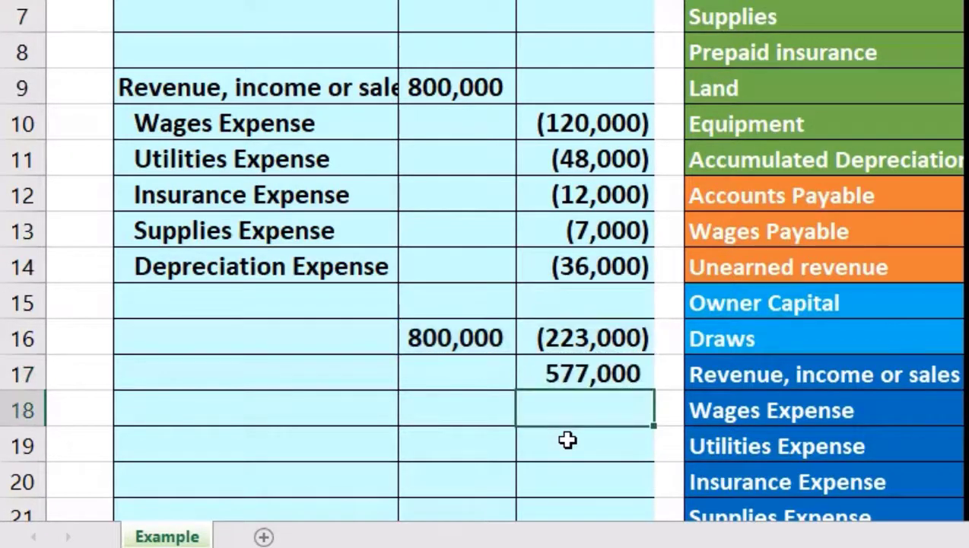
Step: Compare the journal entry difference with the trial balance's out-of-balance total and net income, and review the amounts in C9:D14
click(863, 381)
scroll(862, 383, down, 2)
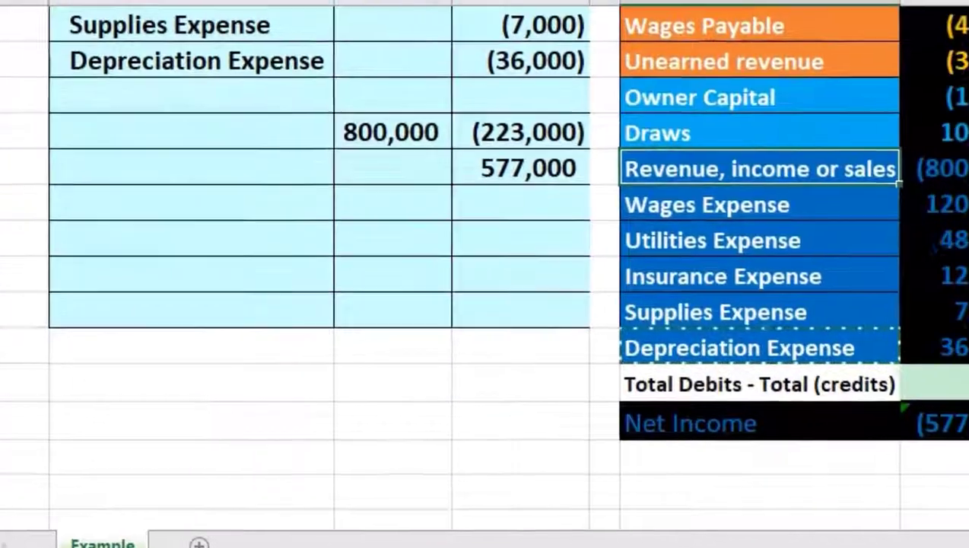
click(663, 431)
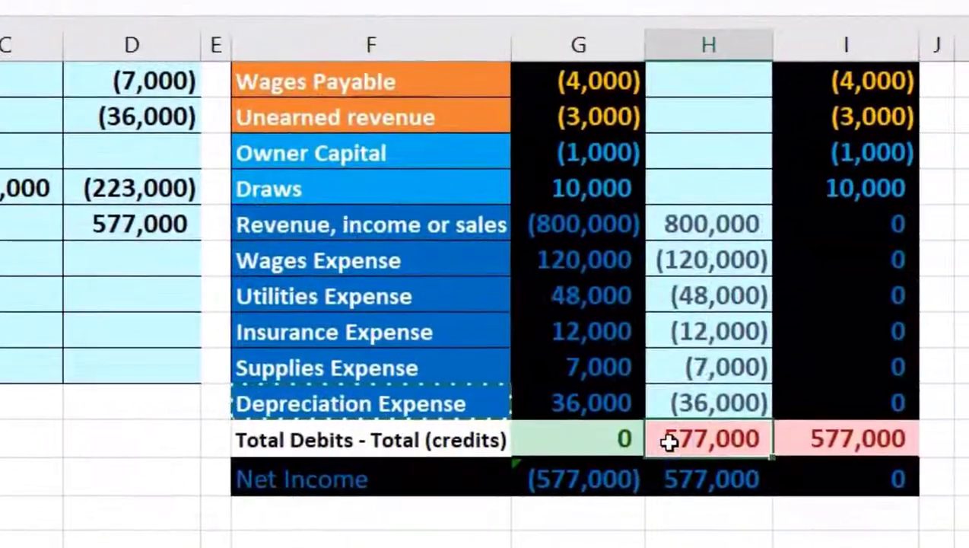
click(590, 472)
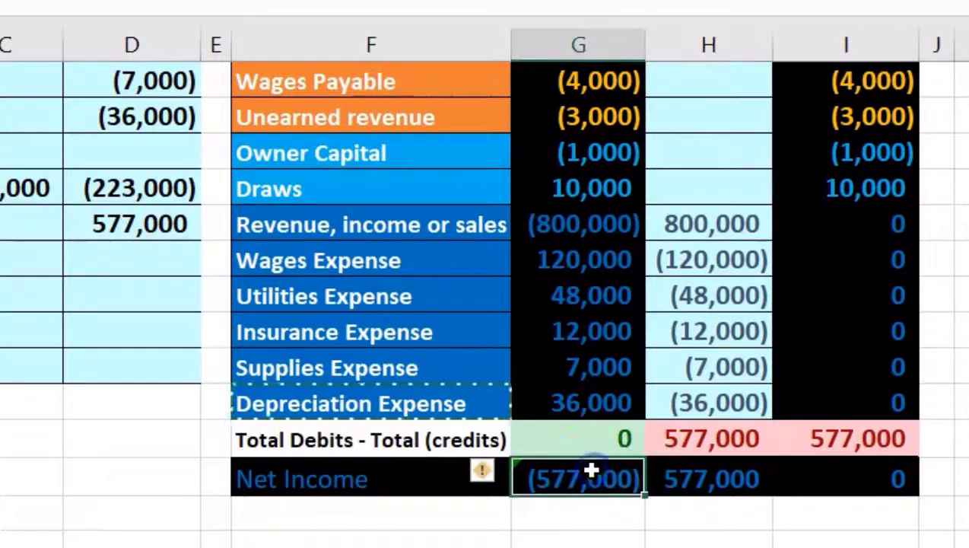
scroll(97, 536, up, 2)
click(154, 366)
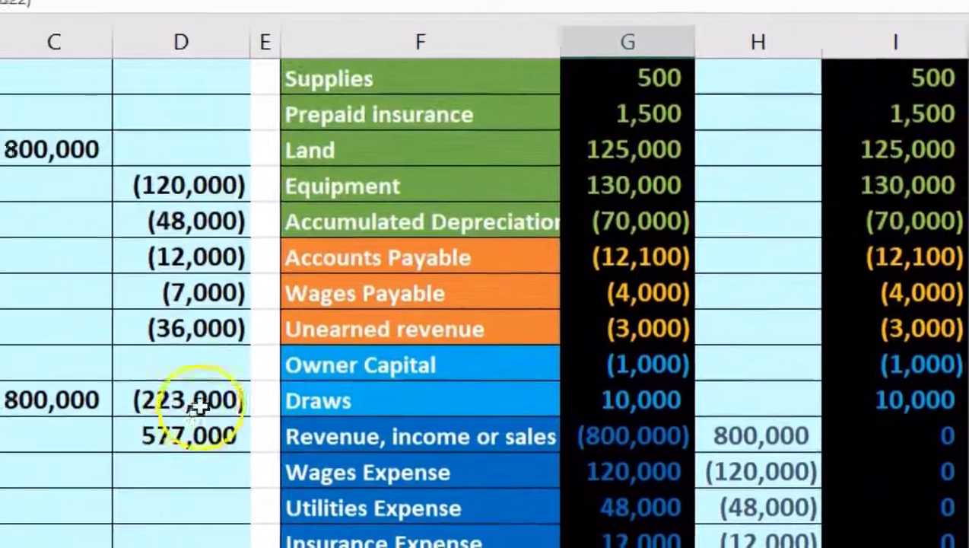
click(524, 344)
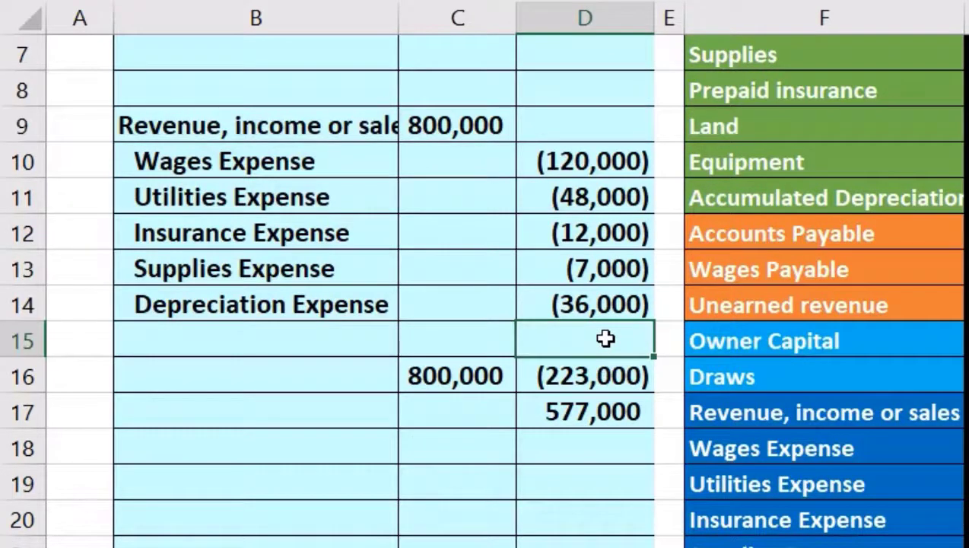
click(478, 117)
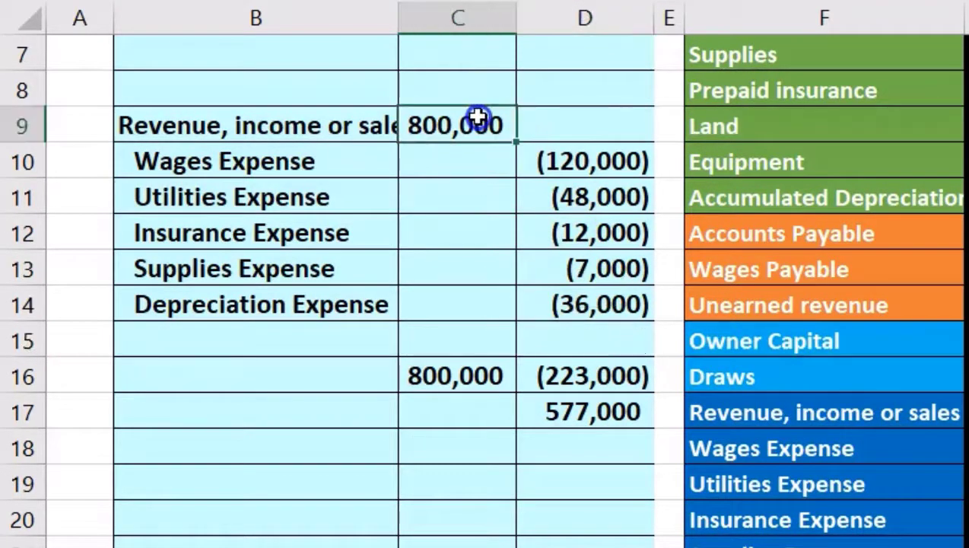
drag(478, 117, 584, 299)
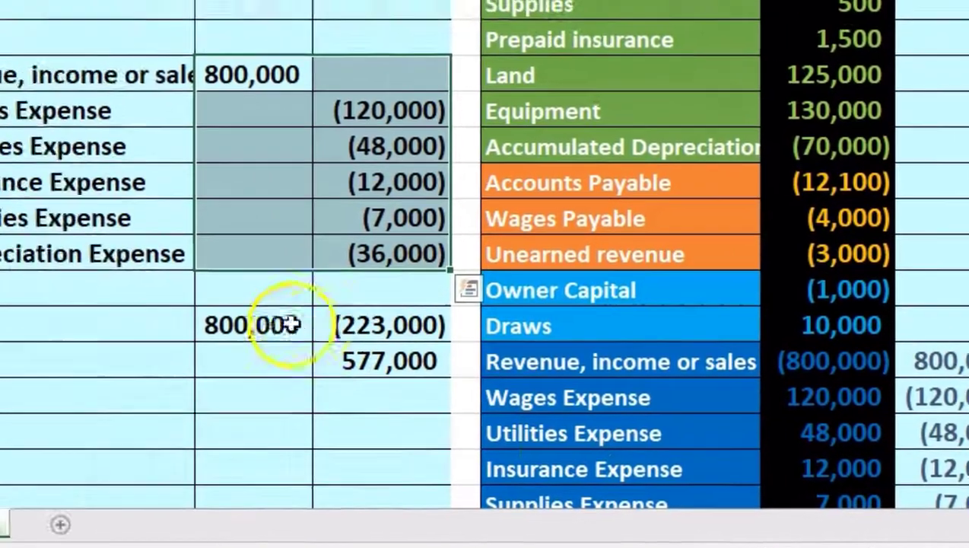
Step: Clear the scratch calculations in C16:D17
drag(107, 304, 184, 344)
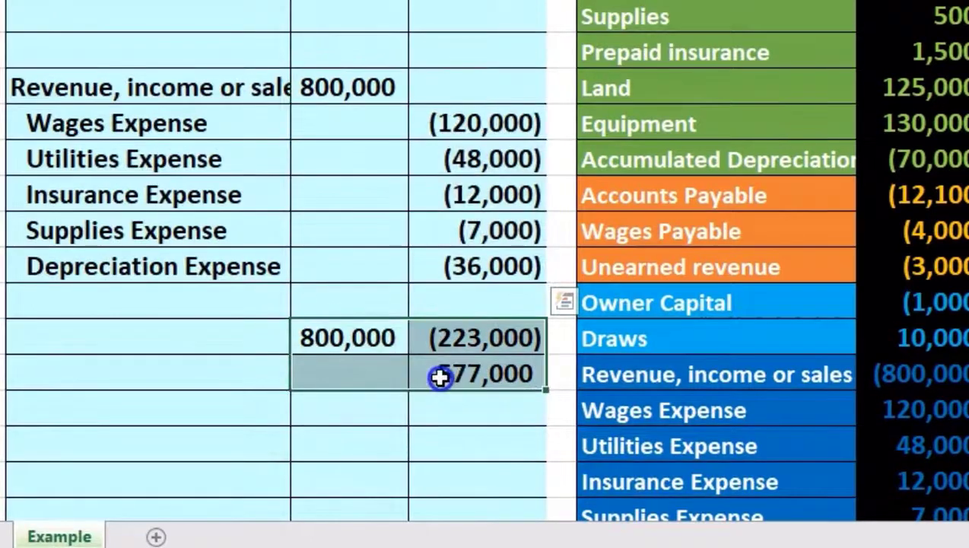
key(Delete)
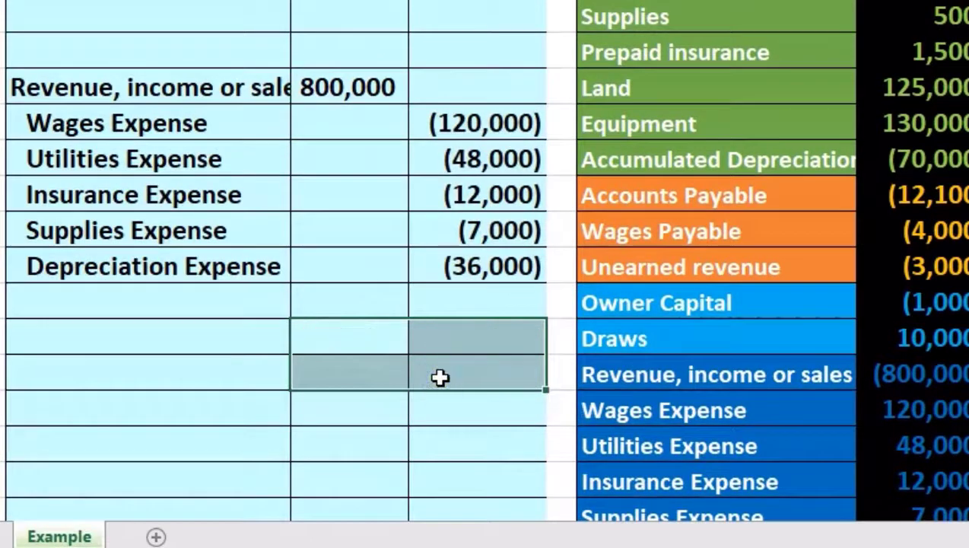
click(491, 304)
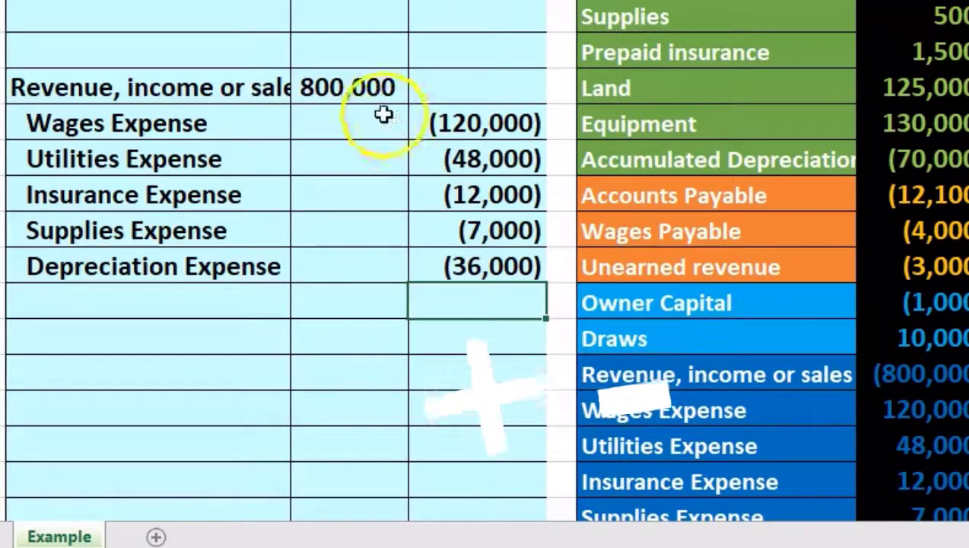
Step: Enter the balancing credit in D15 as the negative SUM of the entry amounts in C9:D14
mouse_move(367, 86)
mouse_down()
mouse_move(436, 195)
mouse_move(454, 263)
mouse_up()
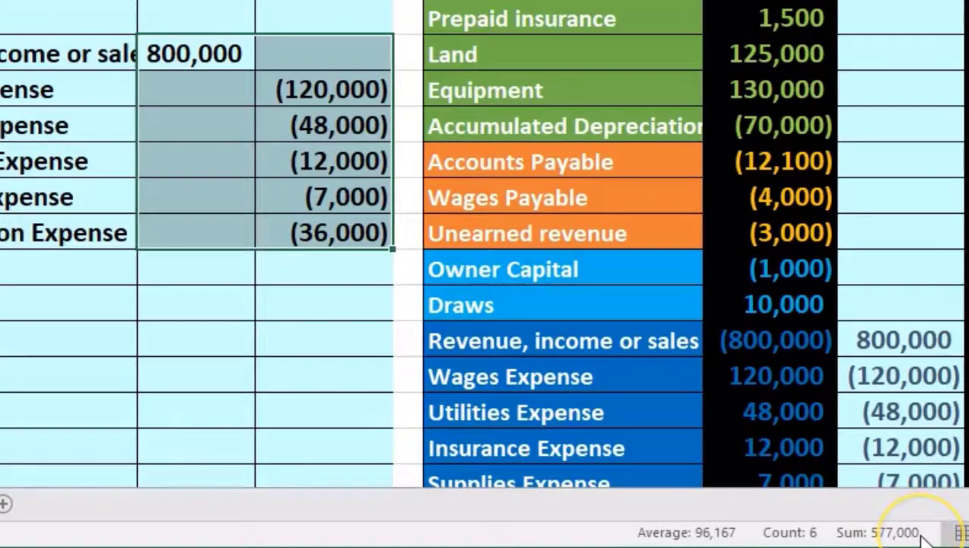
click(313, 270)
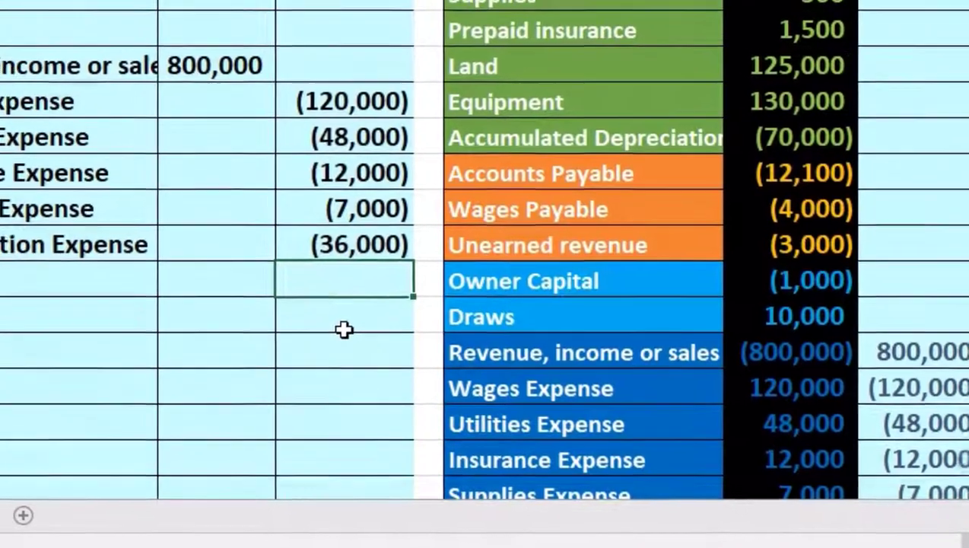
text(-sum)
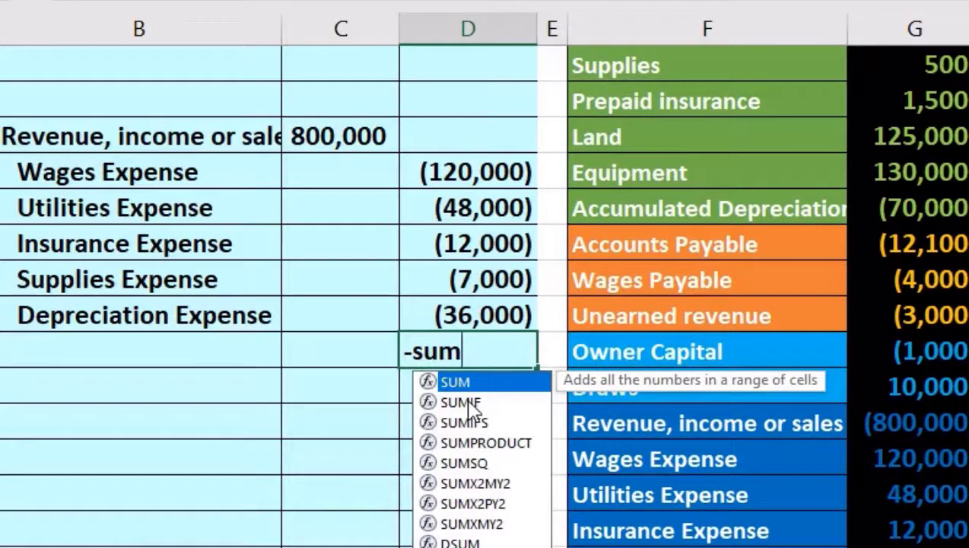
double_click(457, 380)
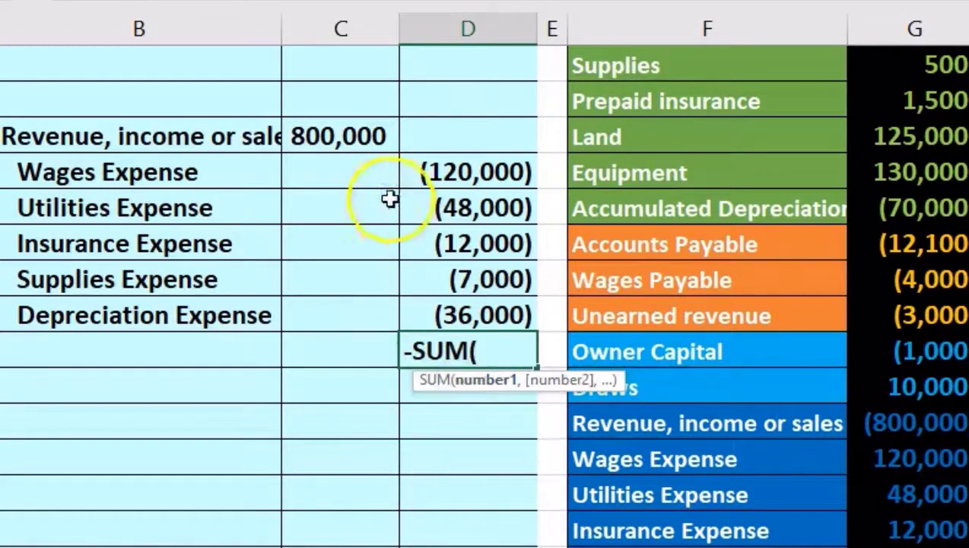
drag(344, 140, 453, 298)
key(Return)
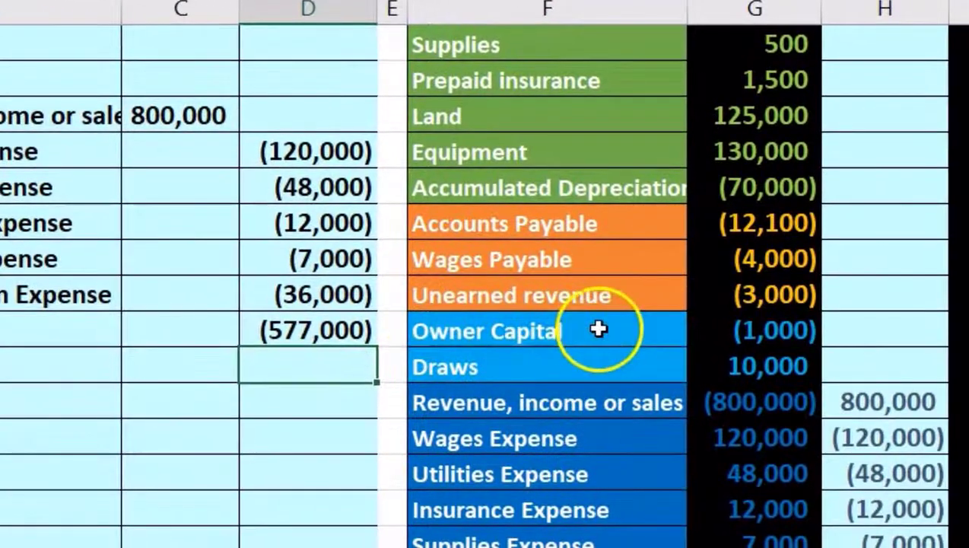
Step: Copy the Owner Capital account name from the trial balance into B15 as values only and indent it
click(758, 349)
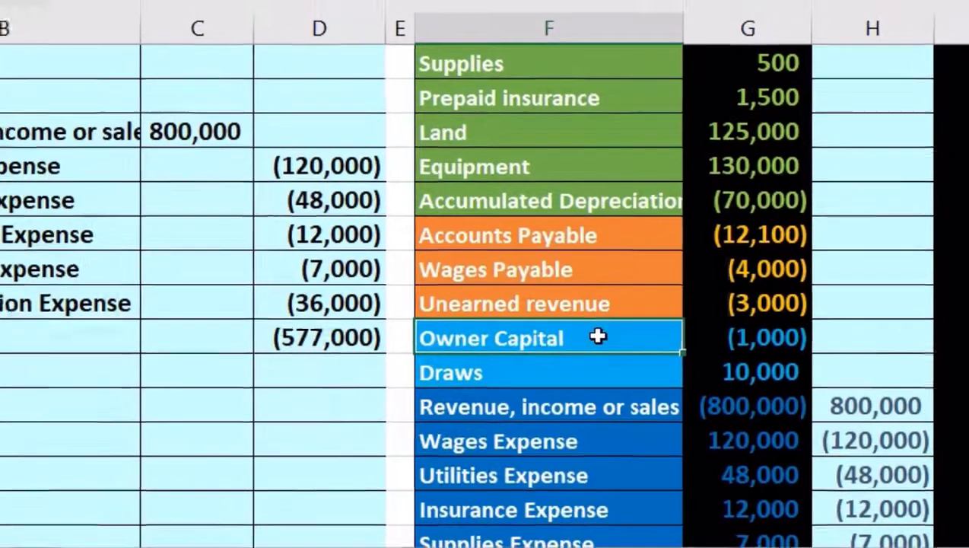
right_click(599, 329)
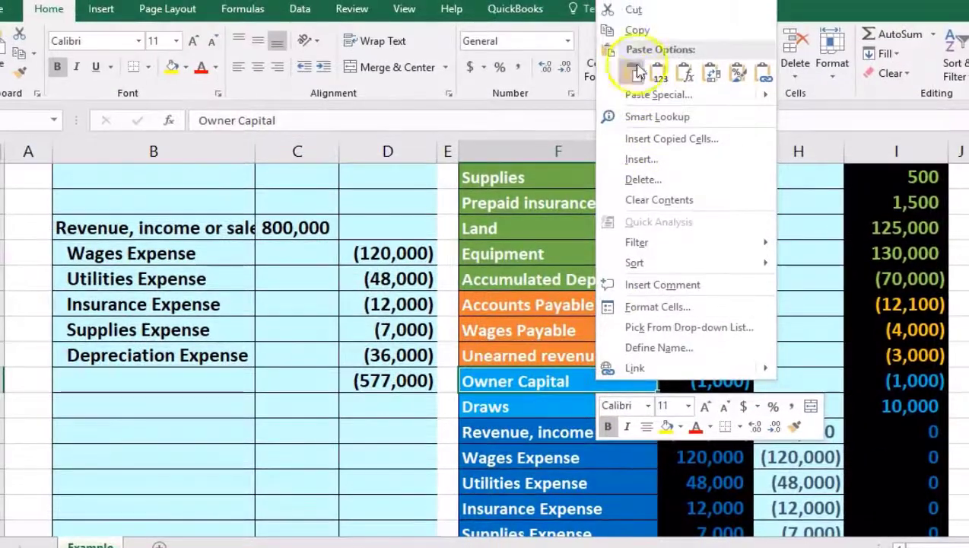
click(638, 31)
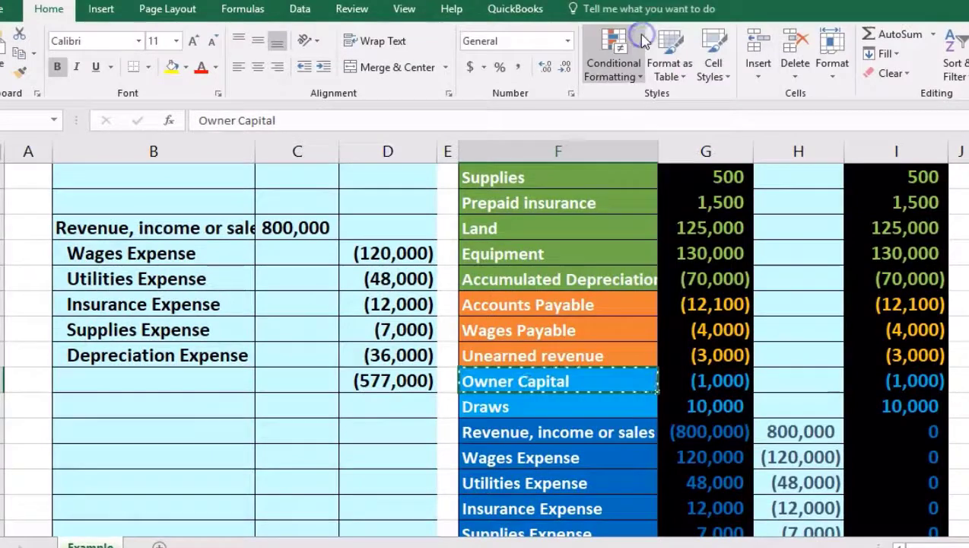
click(156, 380)
right_click(156, 380)
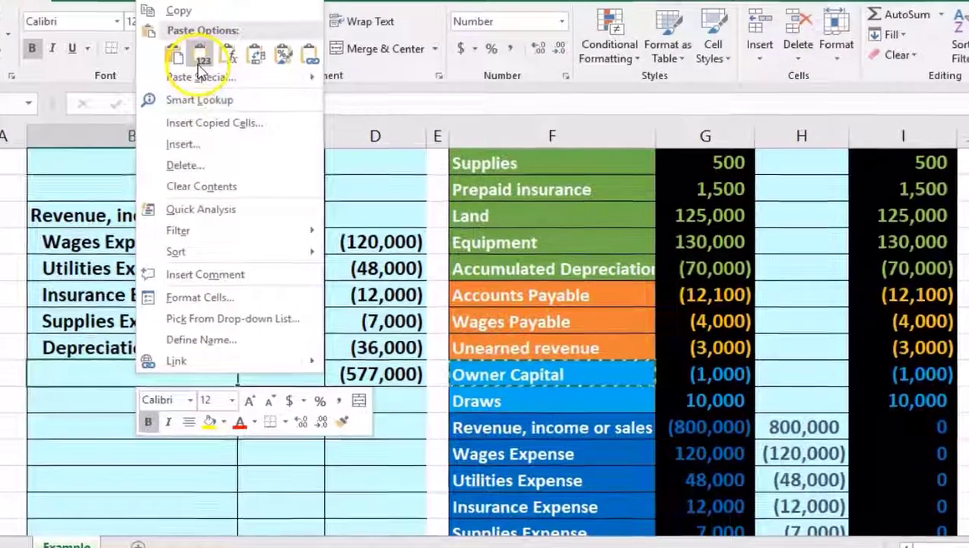
click(199, 76)
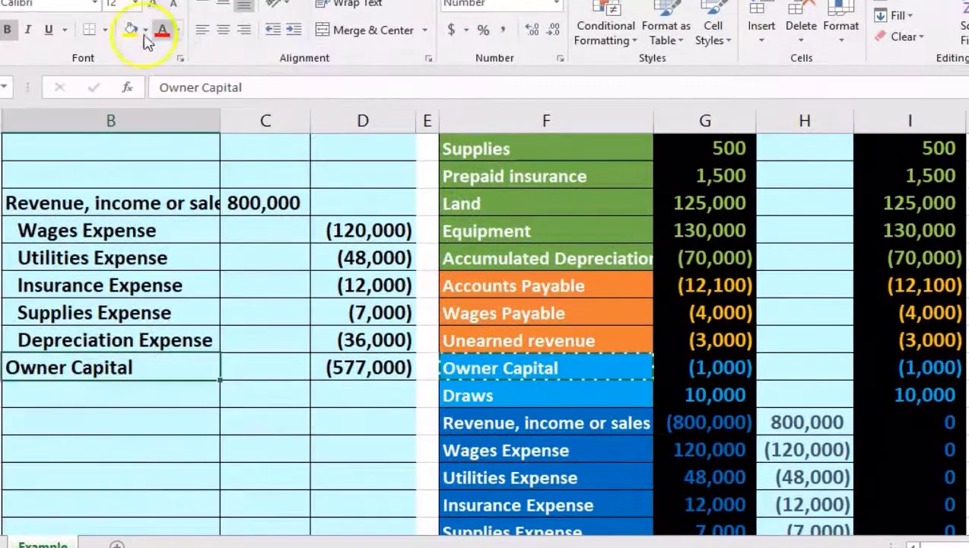
click(293, 30)
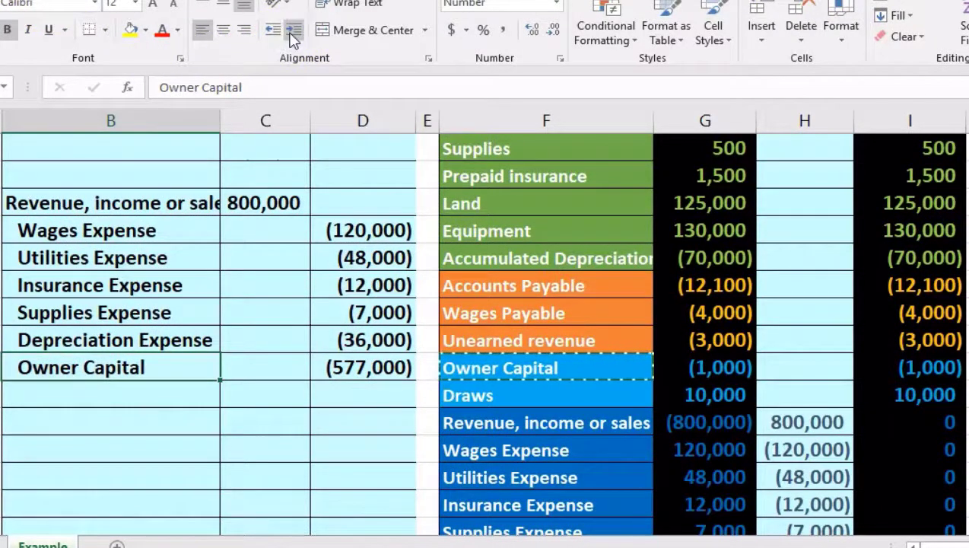
Step: Post the Owner Capital credit to its closing entries cell in column H with the formula =D15
click(808, 368)
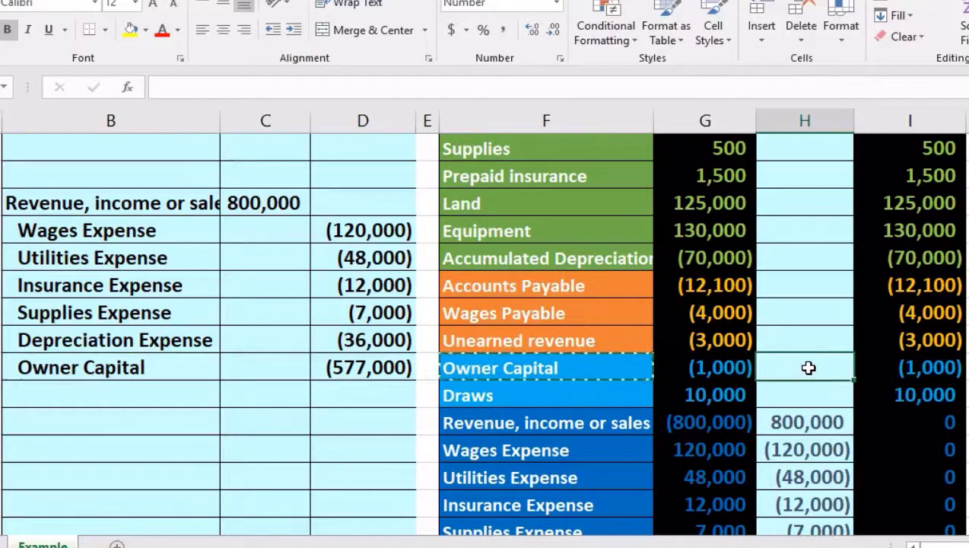
text(=)
click(392, 368)
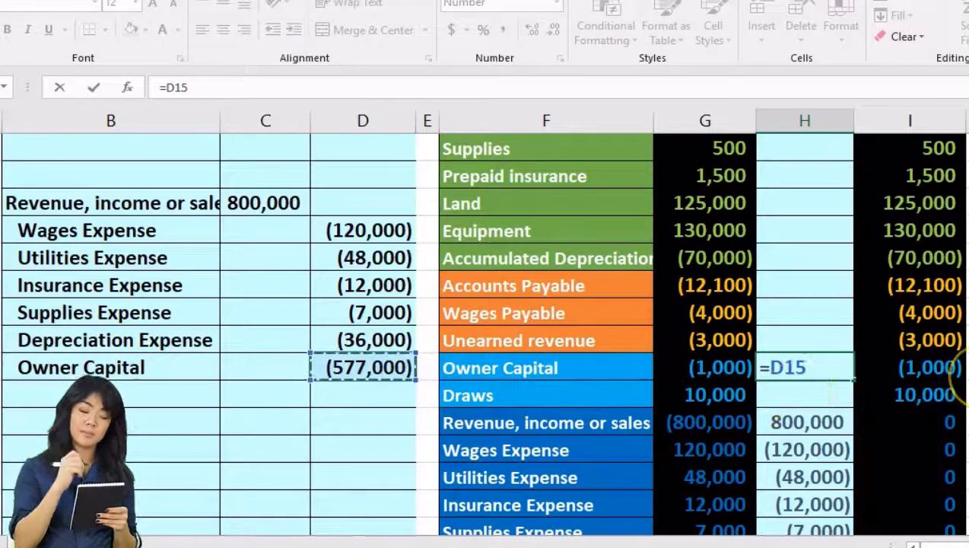
key(Return)
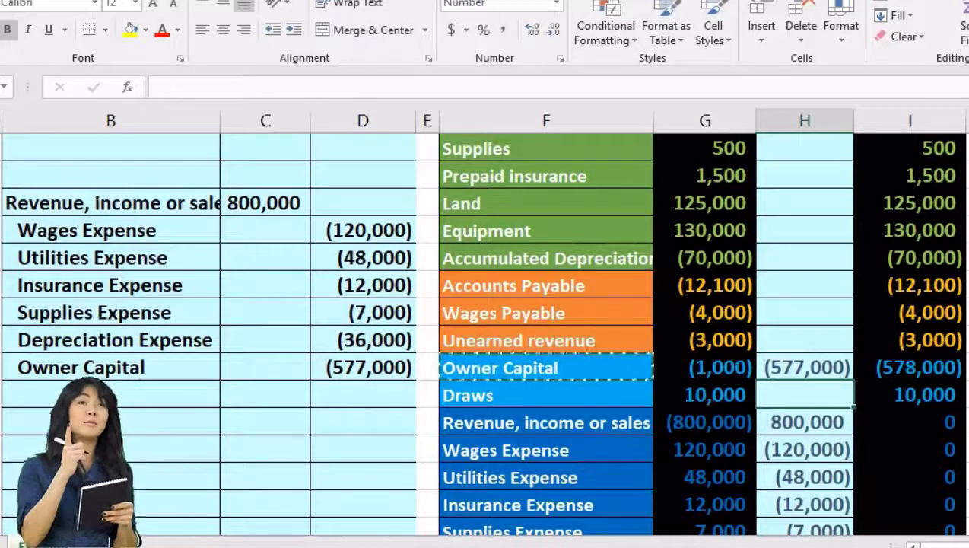
Step: Review the adjusted balances and closing entry for Owner Capital, the income and expense accounts, and the Draws balance
click(722, 368)
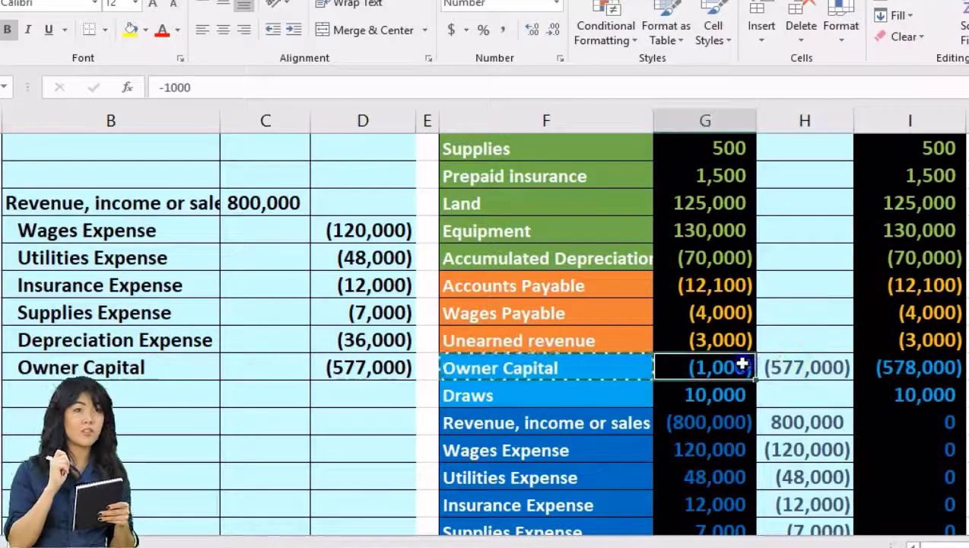
scroll(713, 350, down, 1)
click(709, 320)
mouse_move(709, 320)
mouse_down()
mouse_move(715, 487)
mouse_move(714, 479)
mouse_up()
click(688, 285)
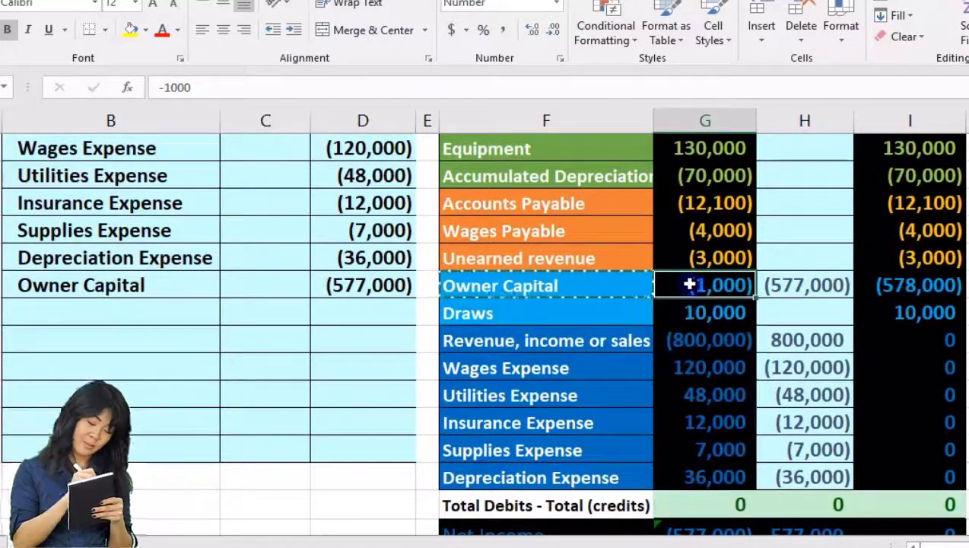
click(788, 287)
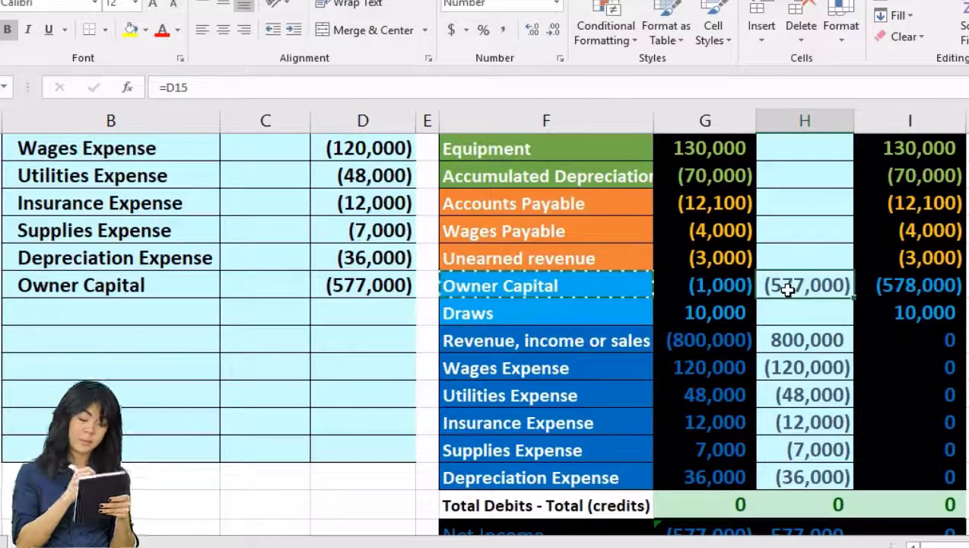
click(631, 320)
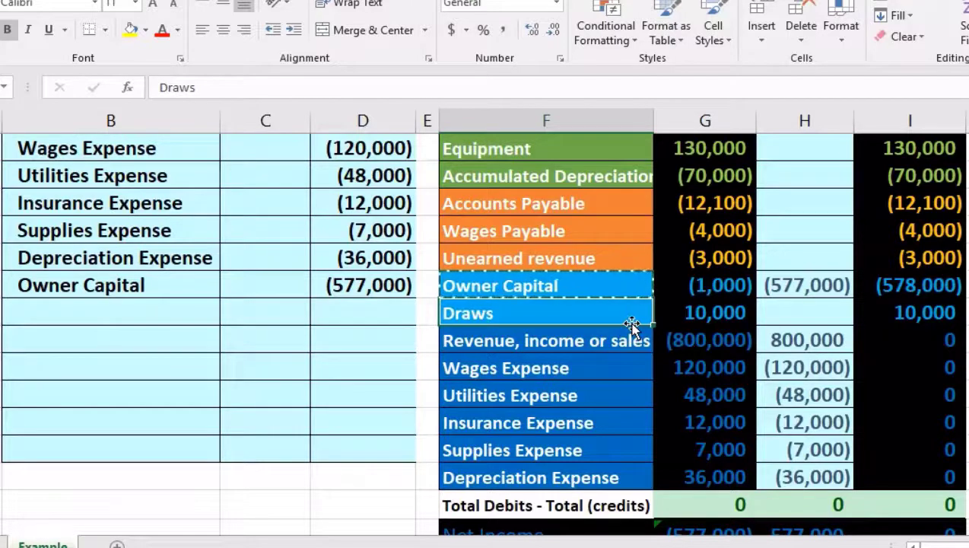
click(688, 305)
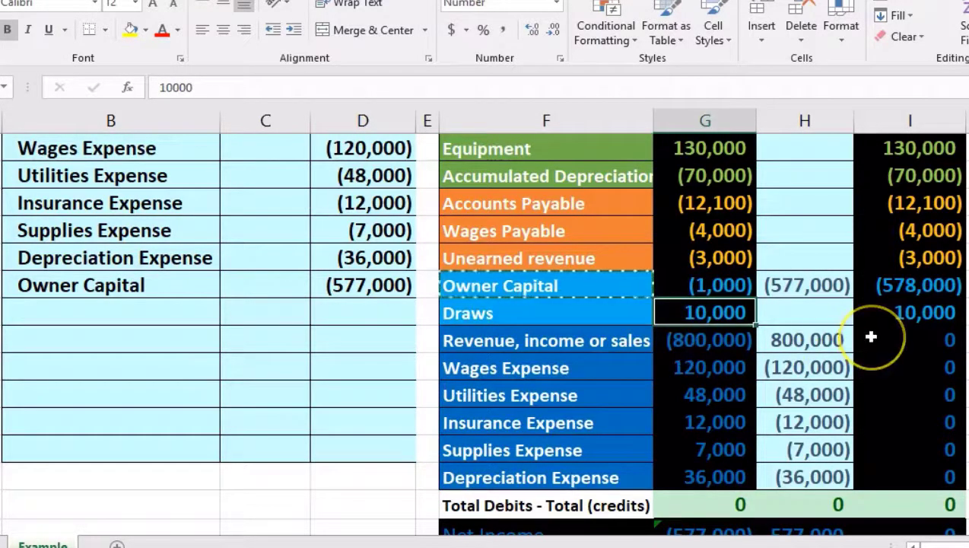
Step: Number the closing steps in the Step column: 1 beside the revenue line in A9 and 2 in A17
scroll(95, 299, up, 2)
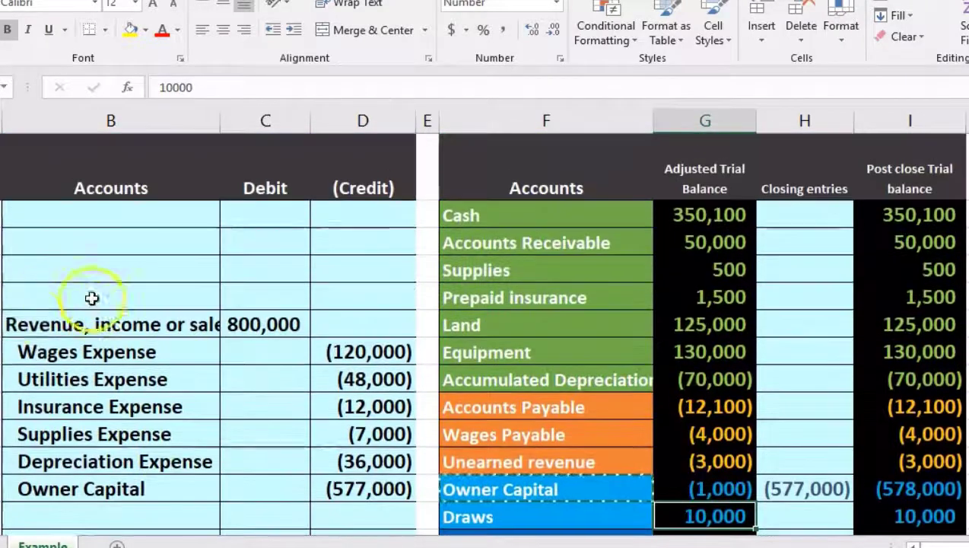
click(0, 325)
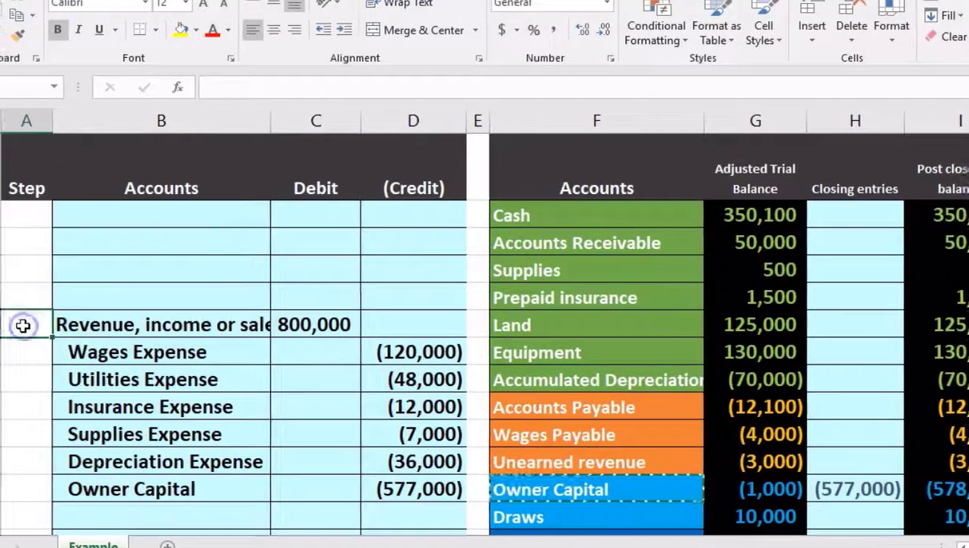
text(1)
key(Return)
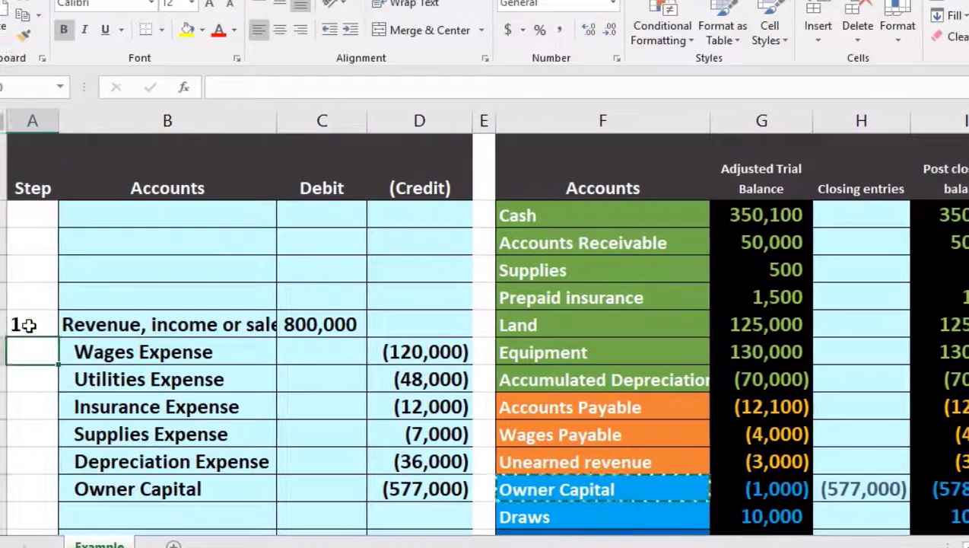
scroll(28, 324, down, 3)
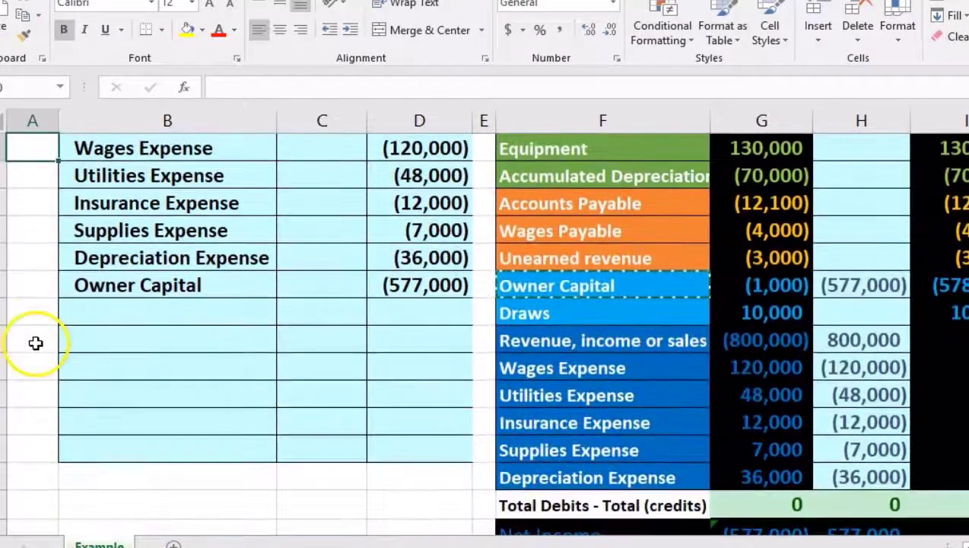
click(36, 343)
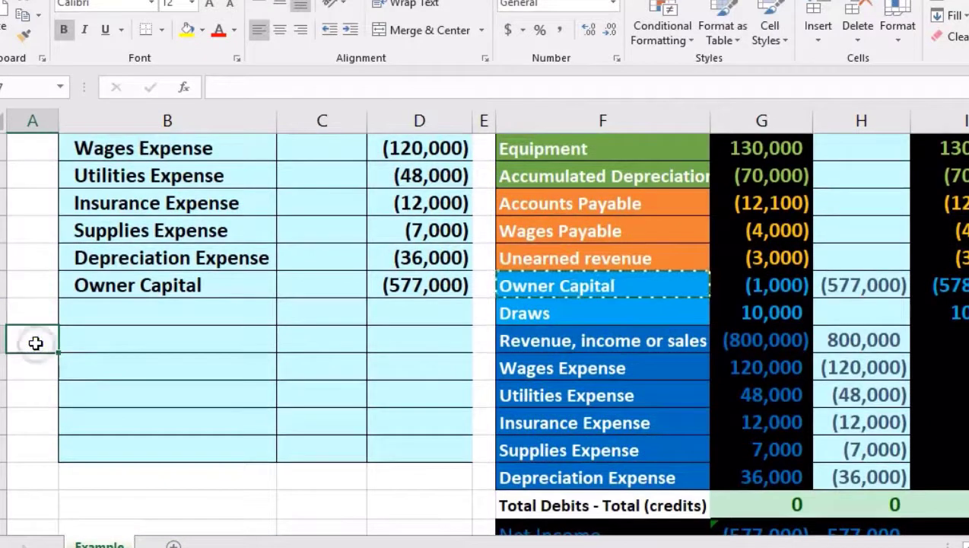
text(2)
key(Return)
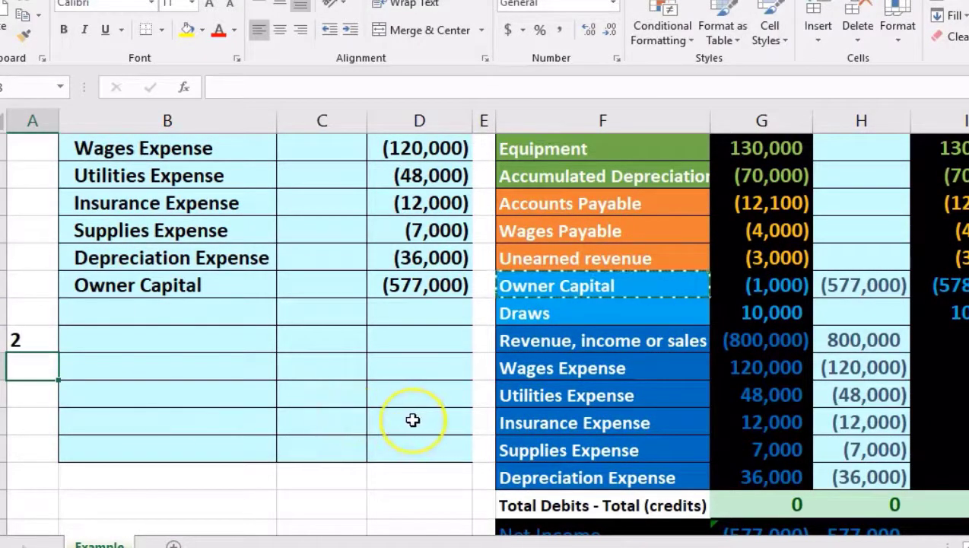
Step: Examine the Draws row in the trial balance columns and the Net Income formula in the adjusted trial balance
click(574, 315)
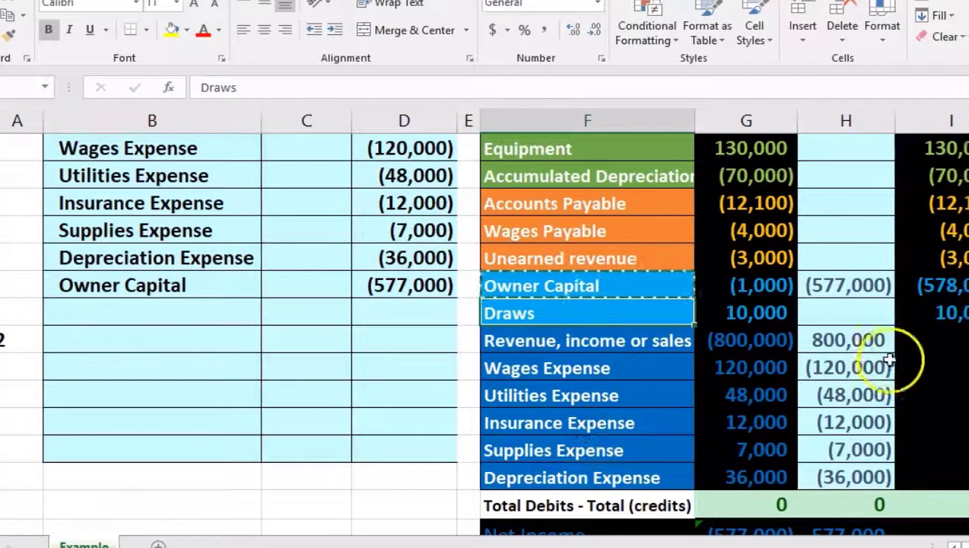
scroll(883, 335, right, 1)
click(897, 316)
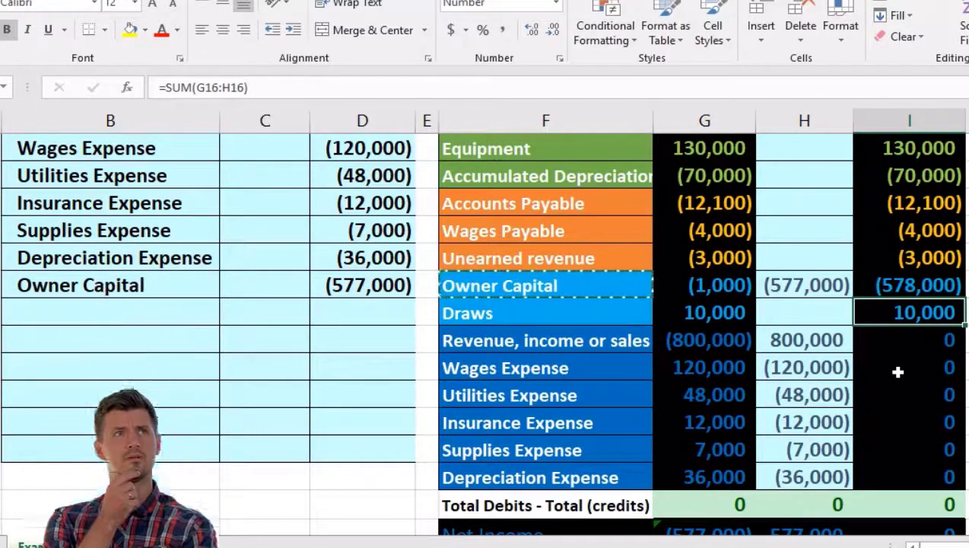
scroll(898, 371, down, 1)
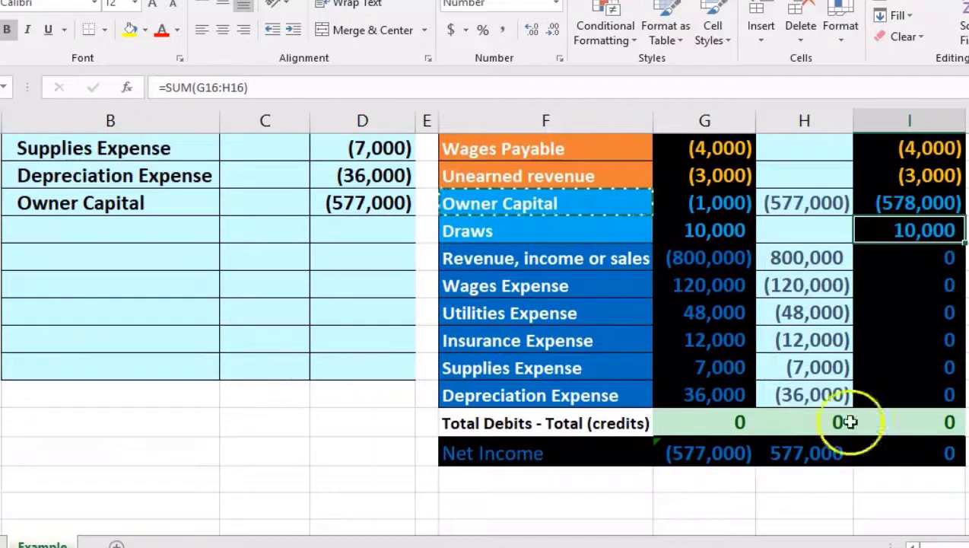
double_click(700, 455)
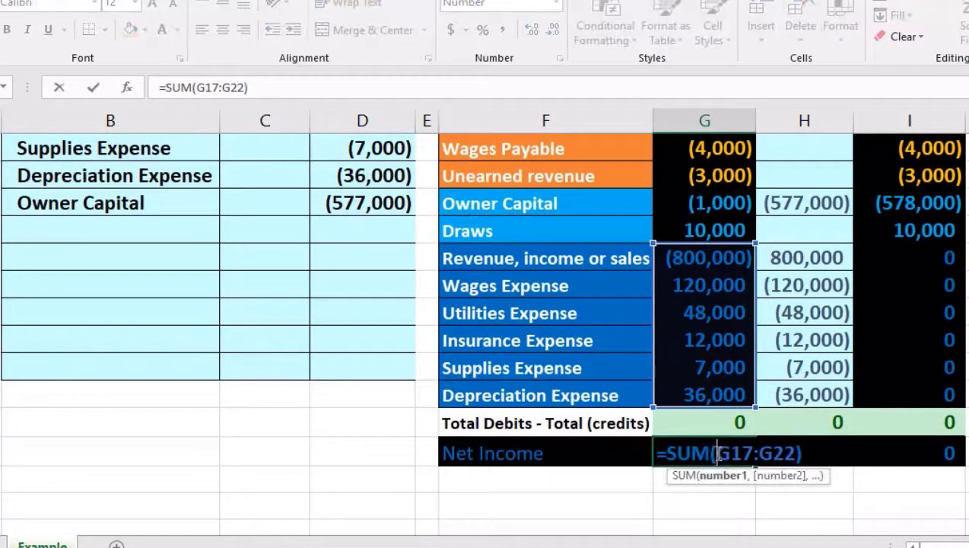
key(Return)
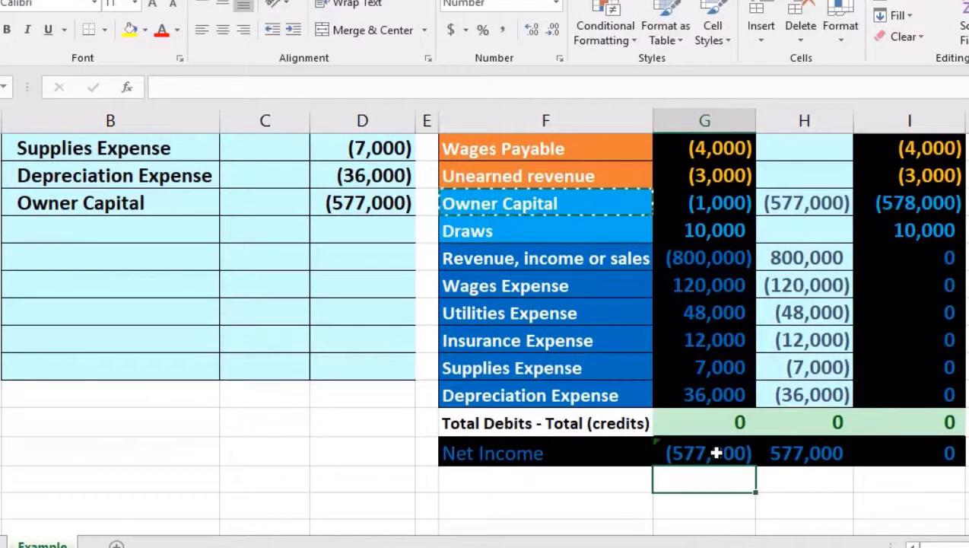
click(704, 229)
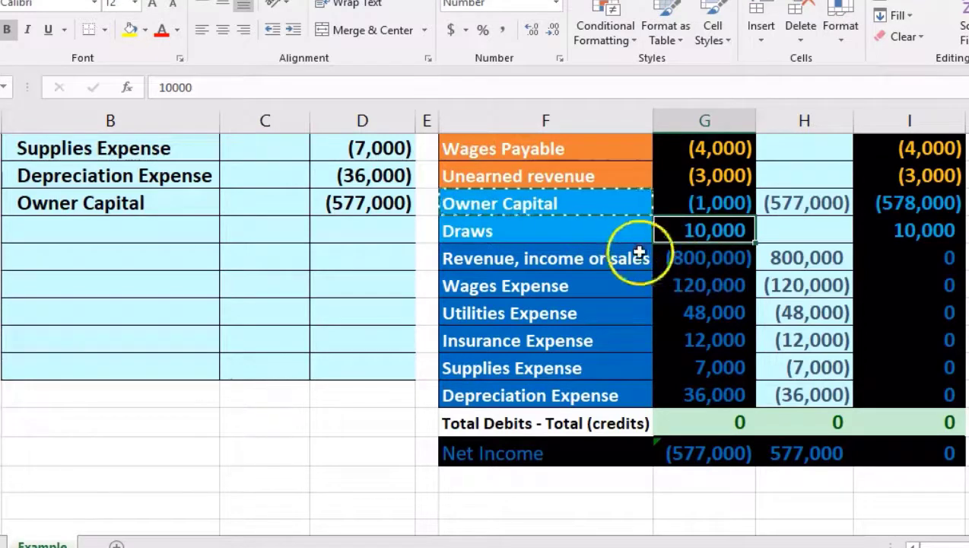
Step: Copy the Draws account name from the trial balance into B18 as values only and indent it
click(545, 227)
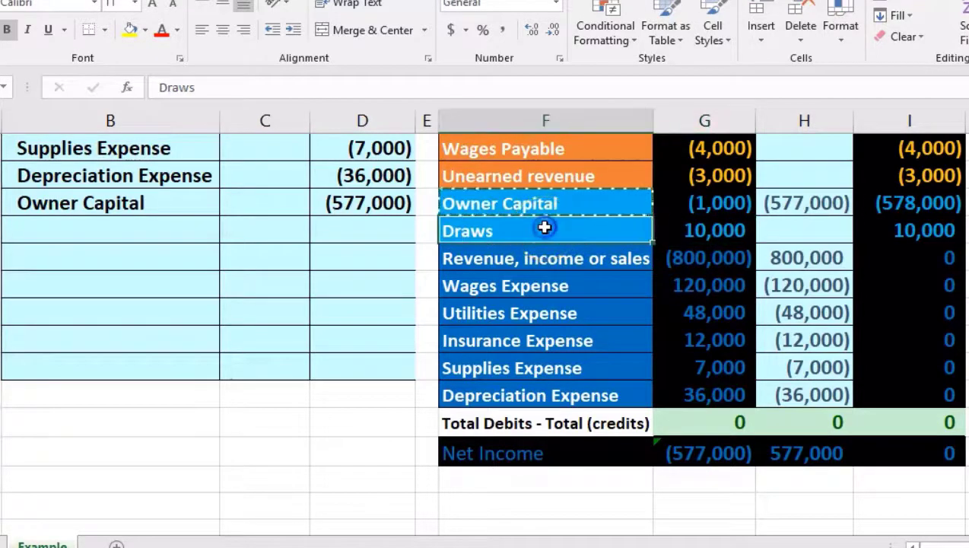
right_click(546, 227)
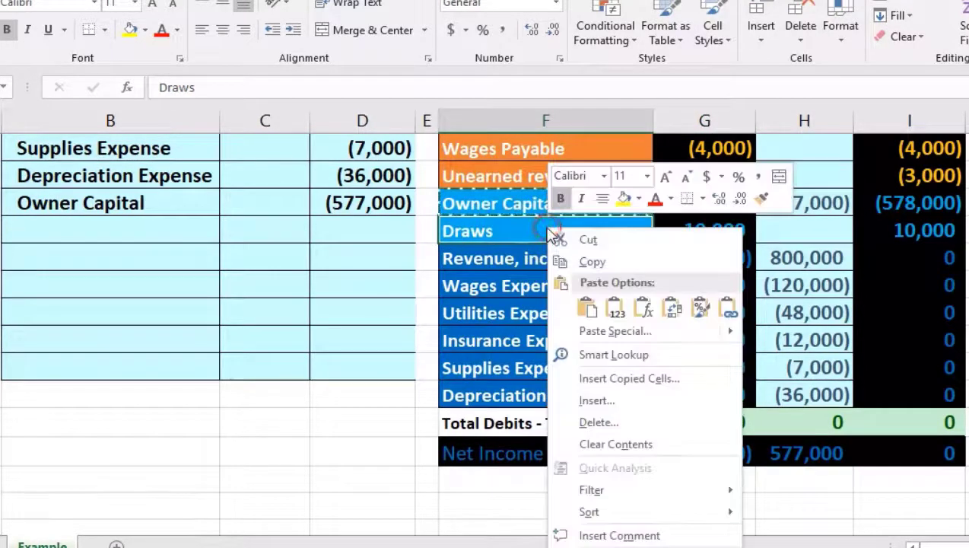
click(572, 259)
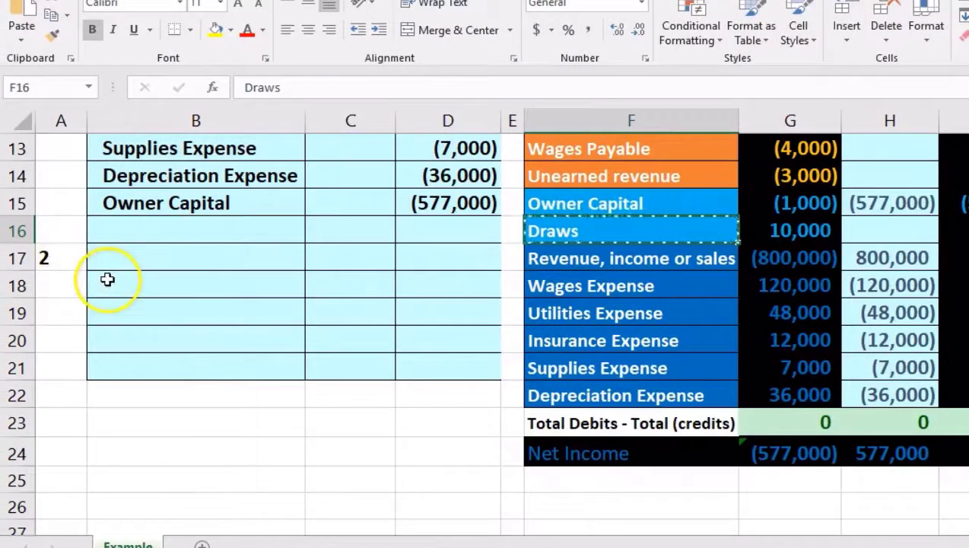
click(59, 279)
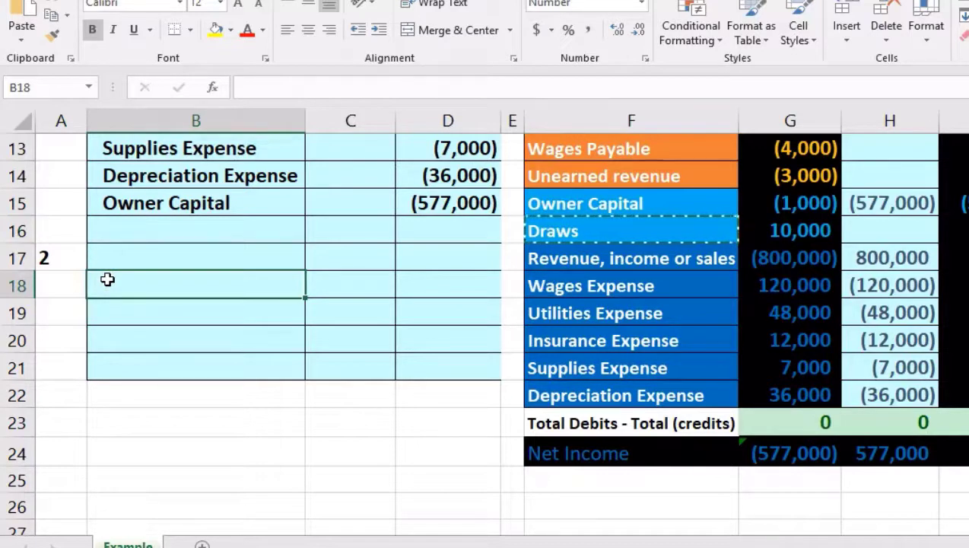
right_click(107, 280)
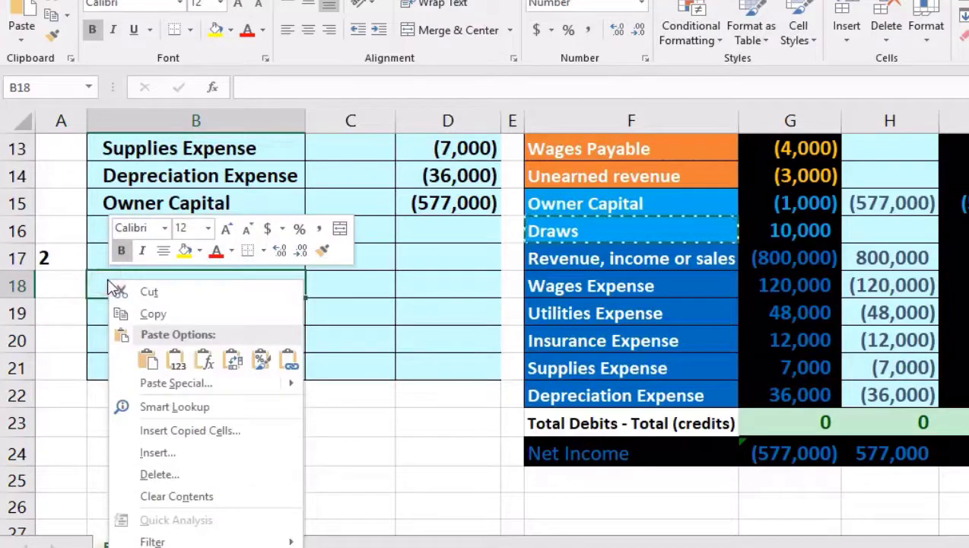
click(175, 359)
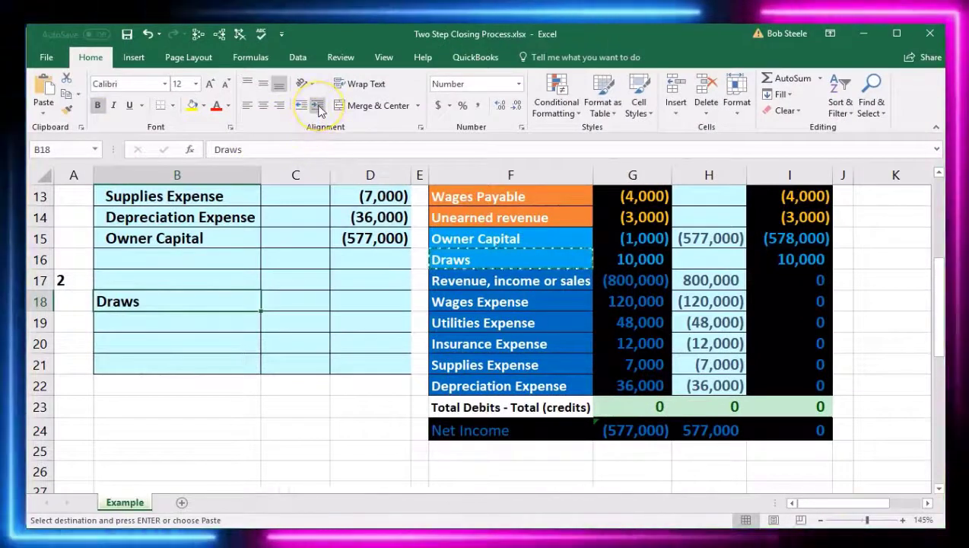
click(318, 111)
Step: Enter -10000 in D18 as the credit amount that closes out Draws
click(381, 299)
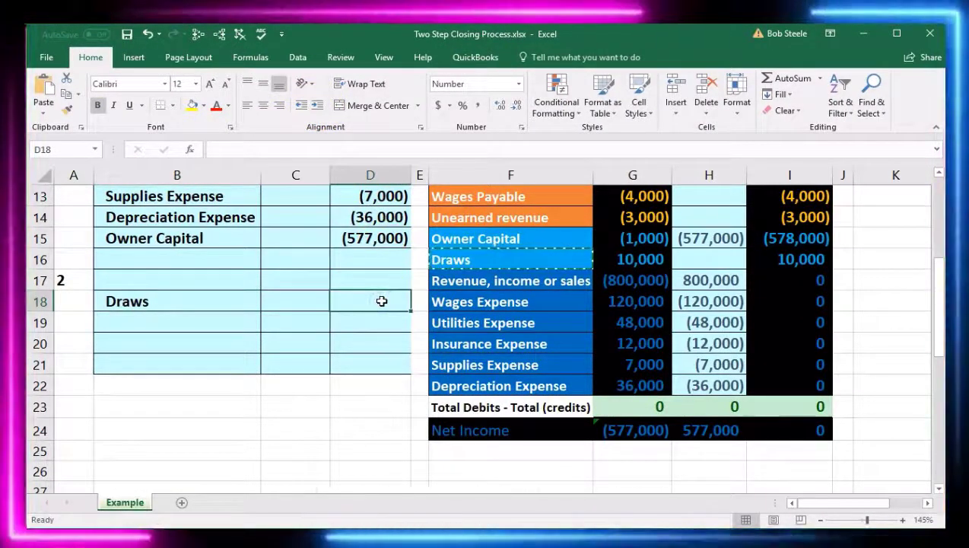
text(-)
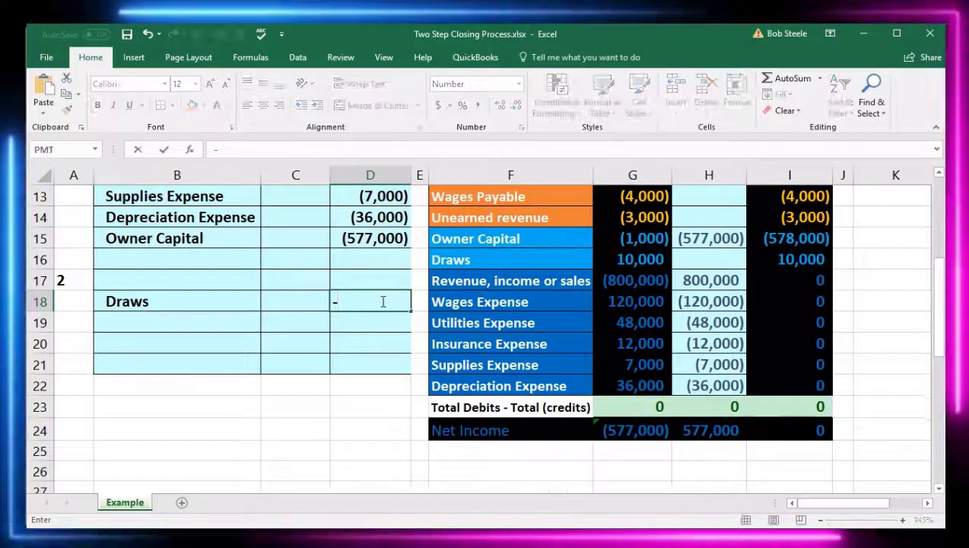
text(10000)
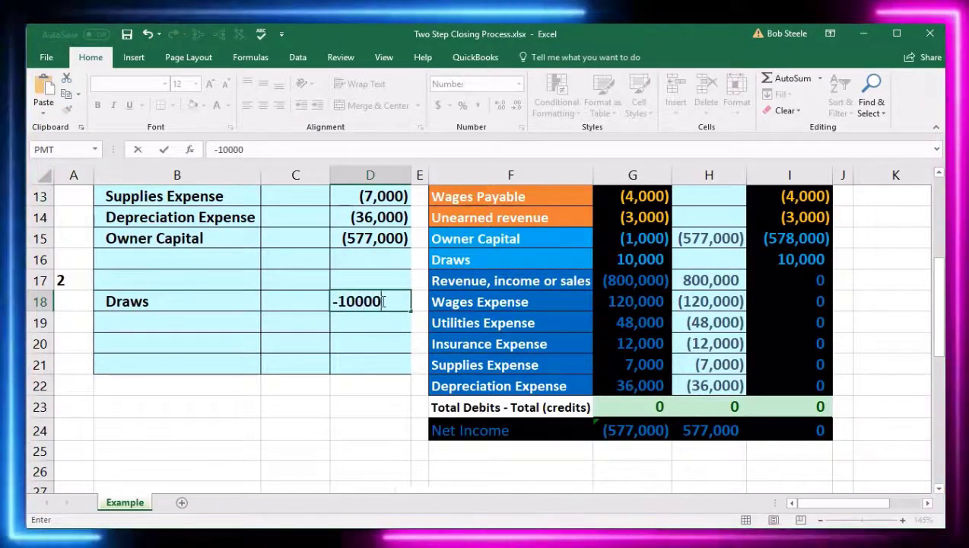
key(Return)
Step: Enter the formula -D18 in C17 as the debit amount of closing step 2
key(Up)
key(Up)
key(Left)
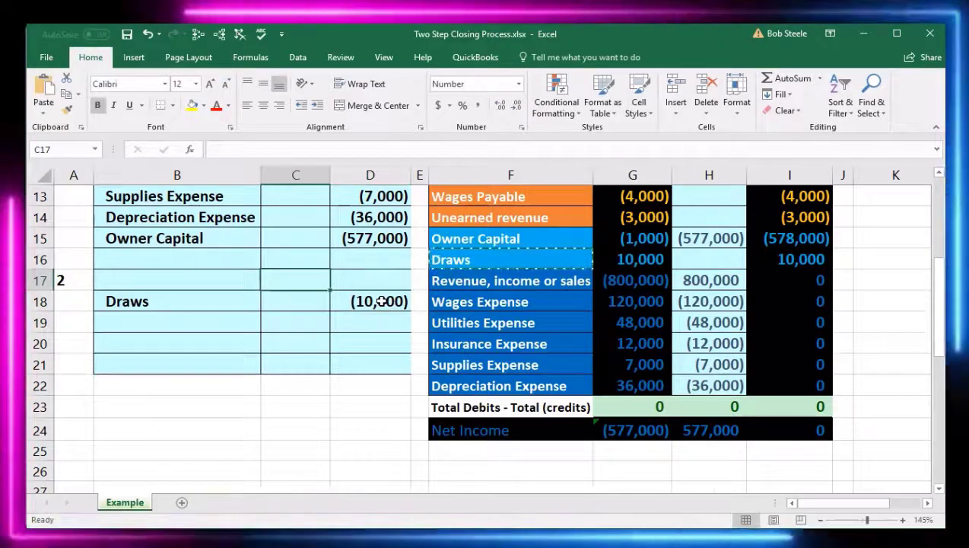
text(-)
click(381, 301)
key(Return)
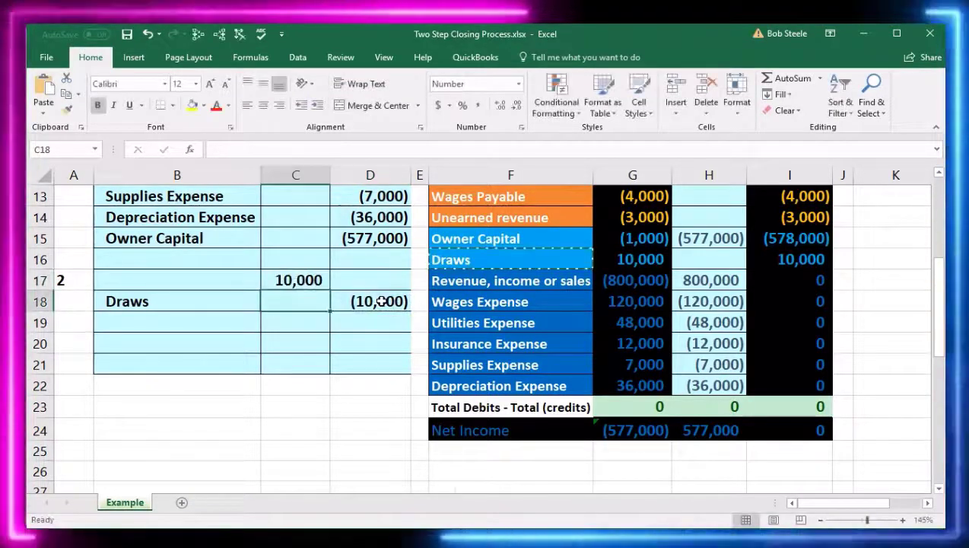
click(304, 282)
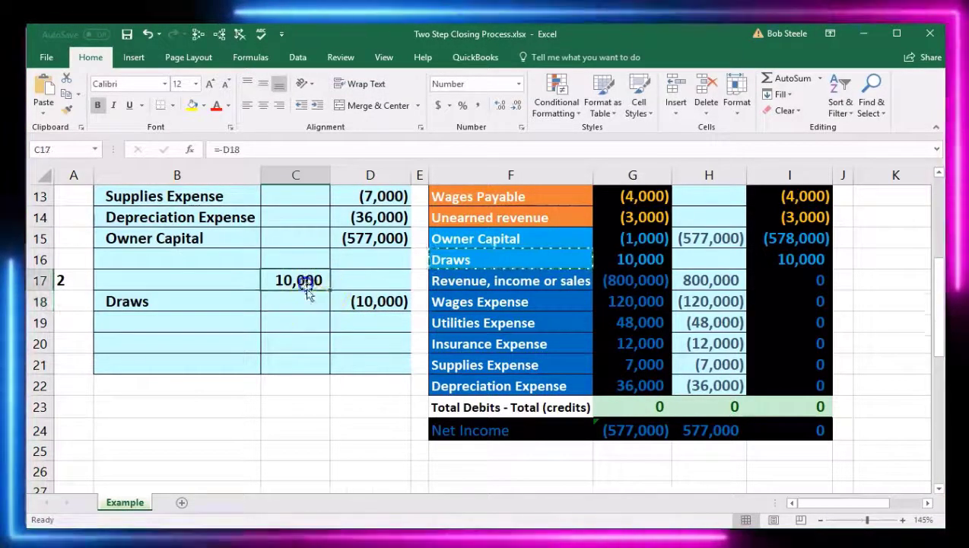
text(-)
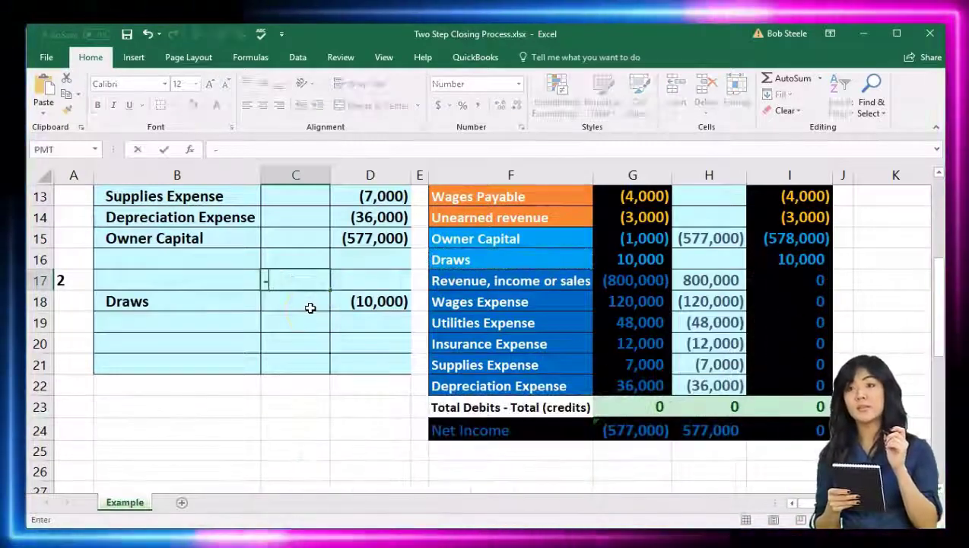
key(Down)
key(Right)
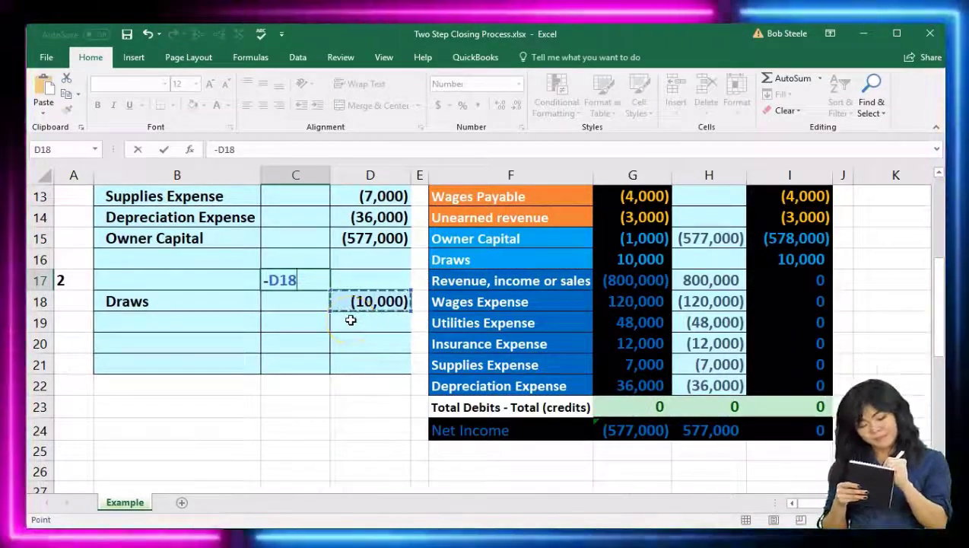
key(Return)
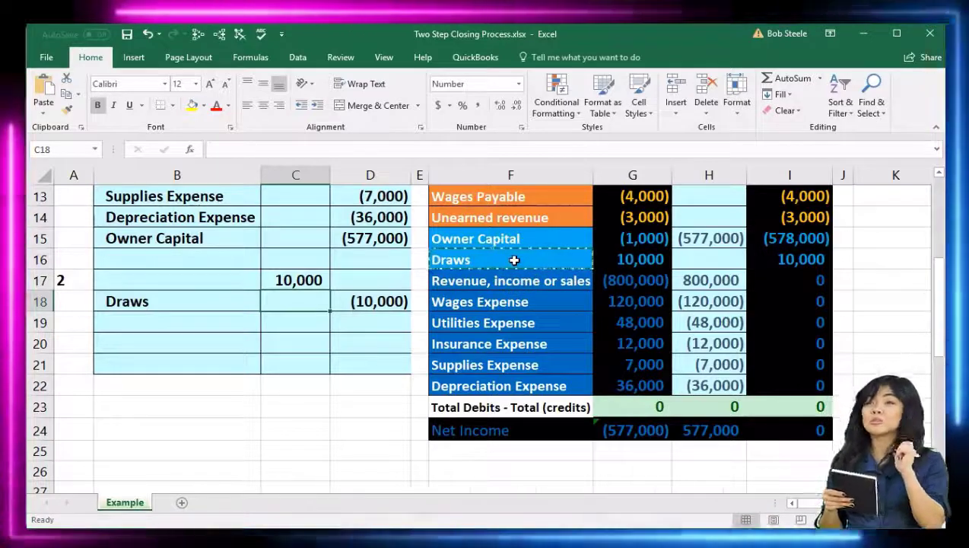
Step: Copy the Owner Capital account name from the trial balance into B17 as values only
click(234, 281)
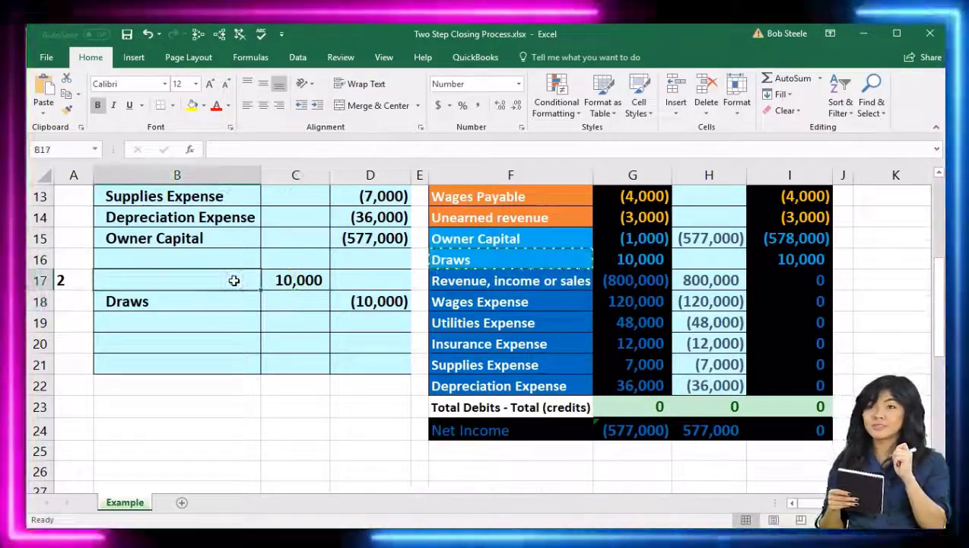
click(482, 238)
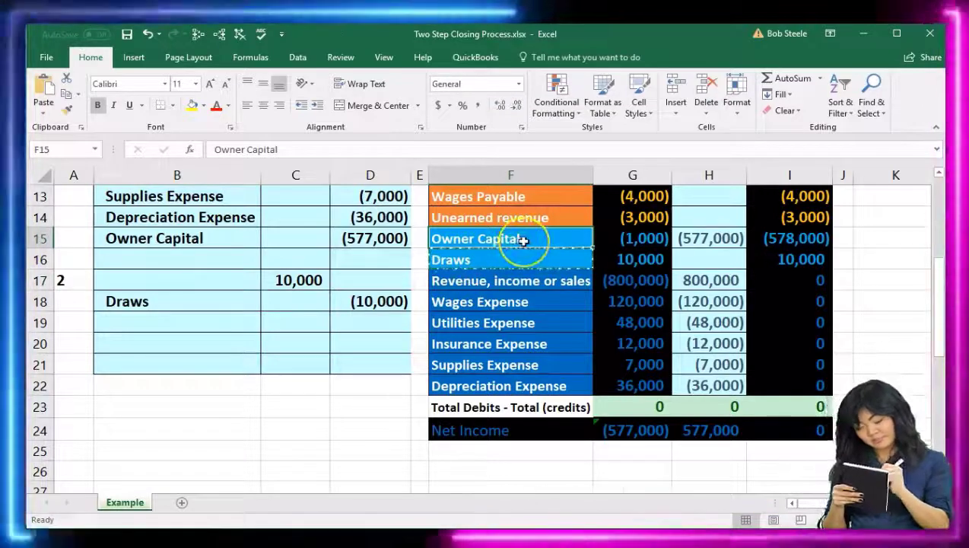
right_click(523, 240)
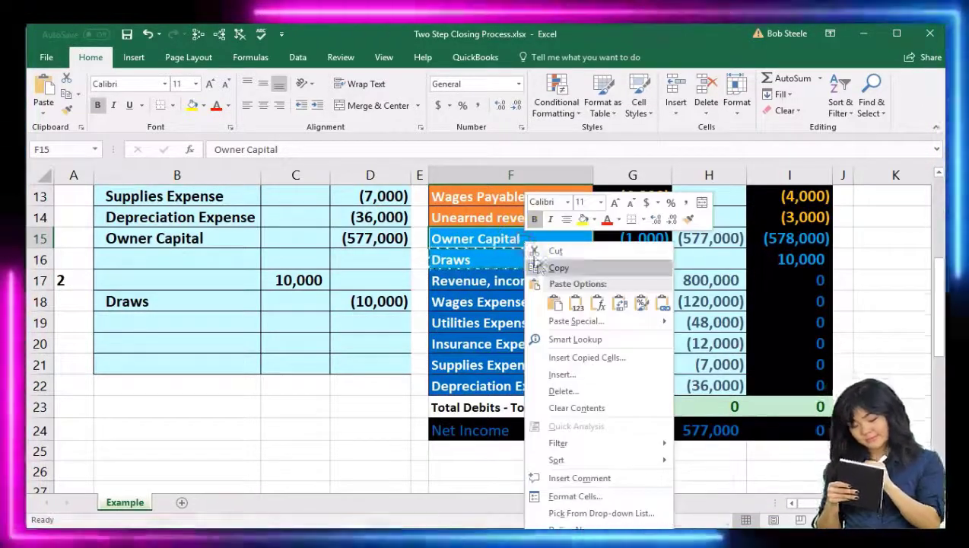
click(538, 265)
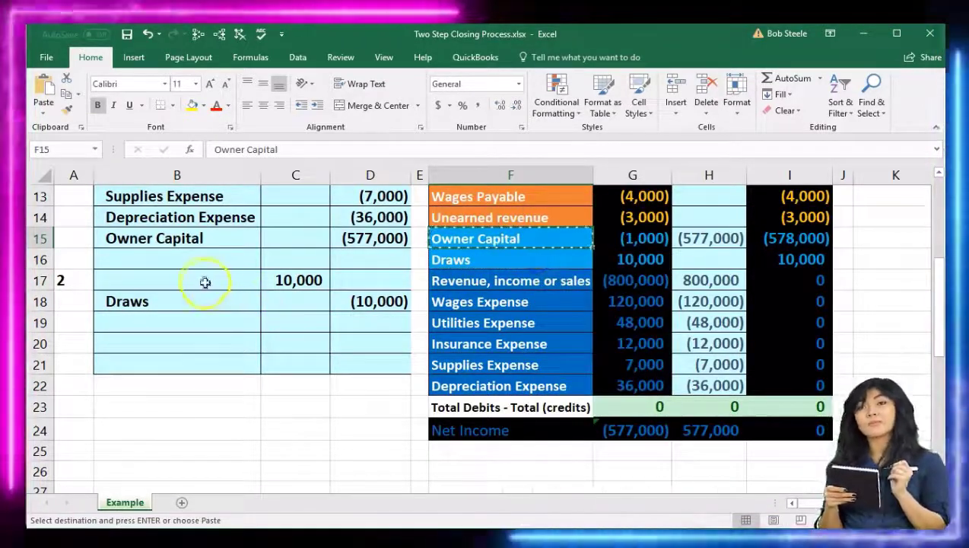
click(205, 283)
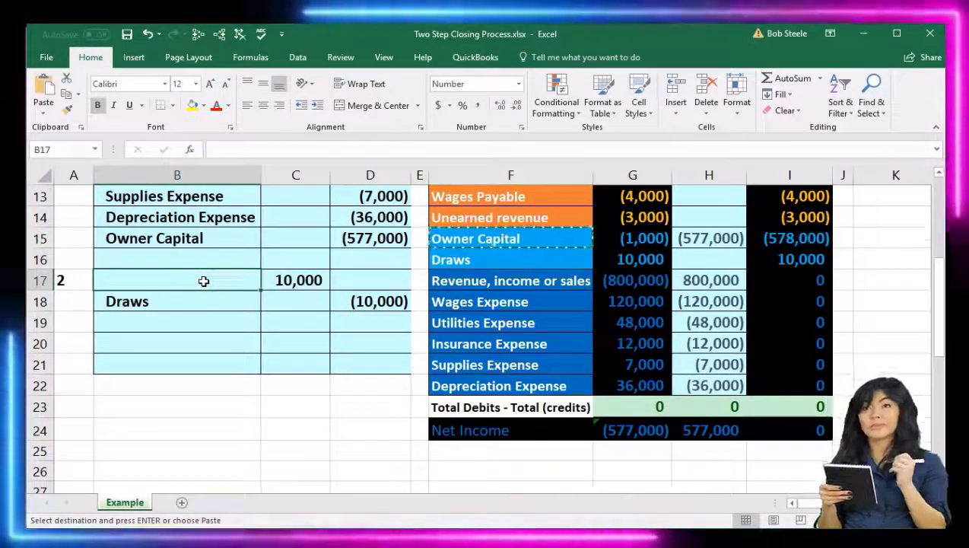
right_click(204, 281)
click(257, 343)
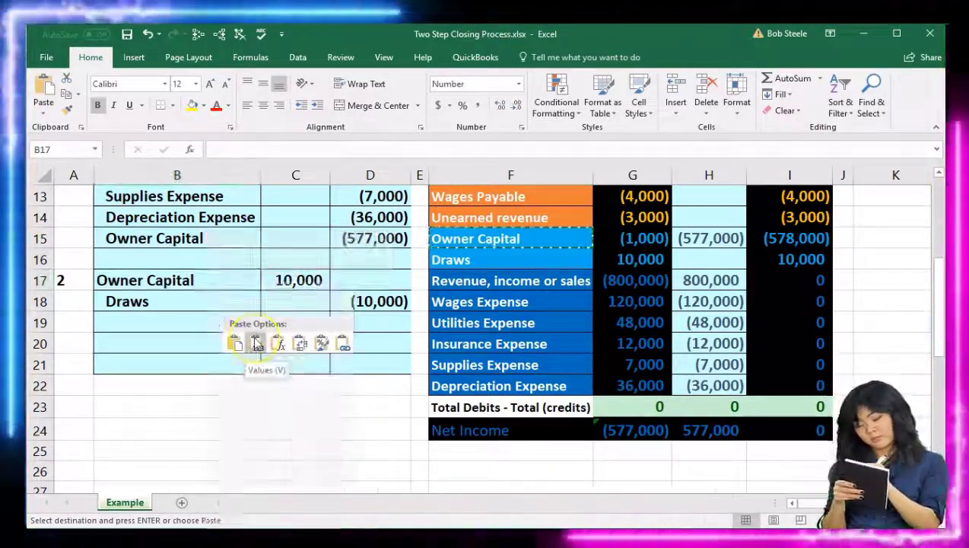
click(258, 343)
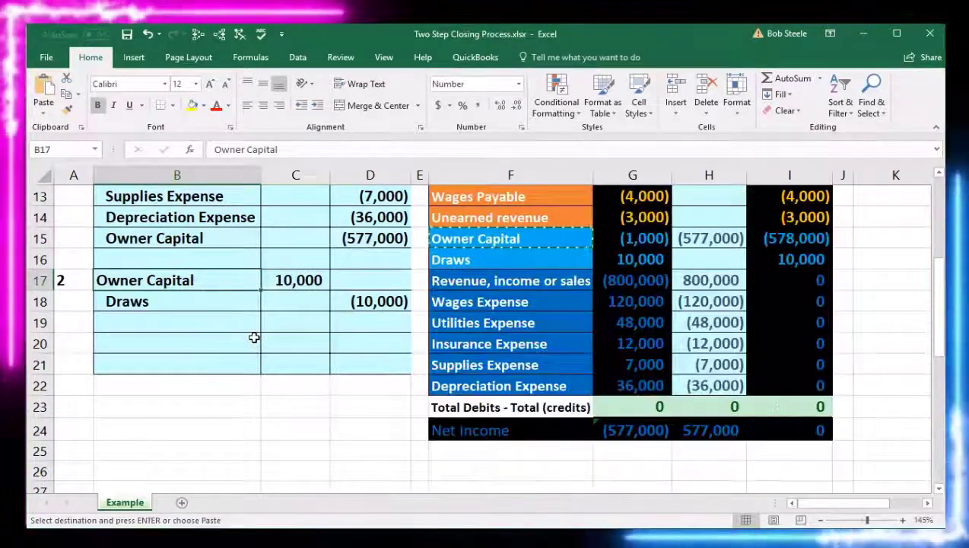
Step: Post the Draws closing credit to the Draws row in H16 with the formula =D18
click(232, 305)
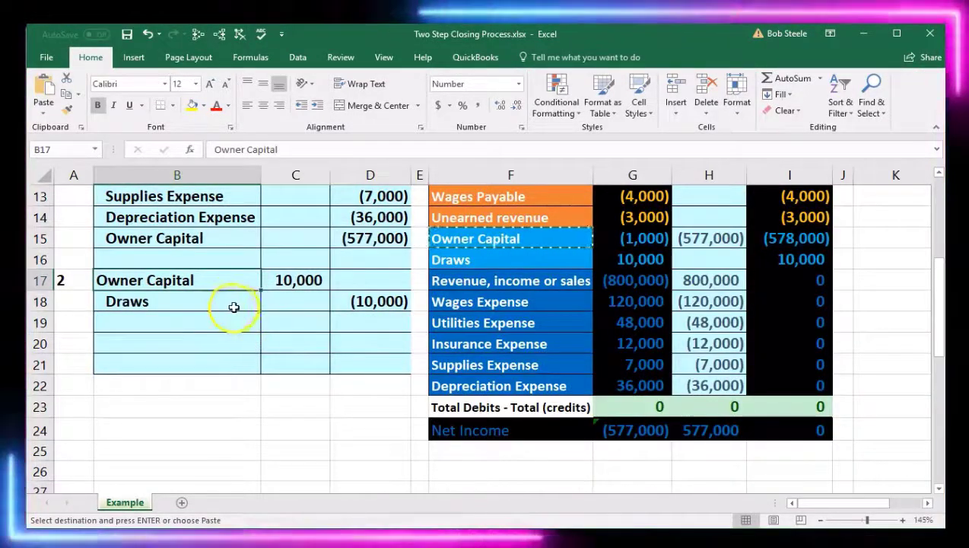
drag(232, 305, 384, 298)
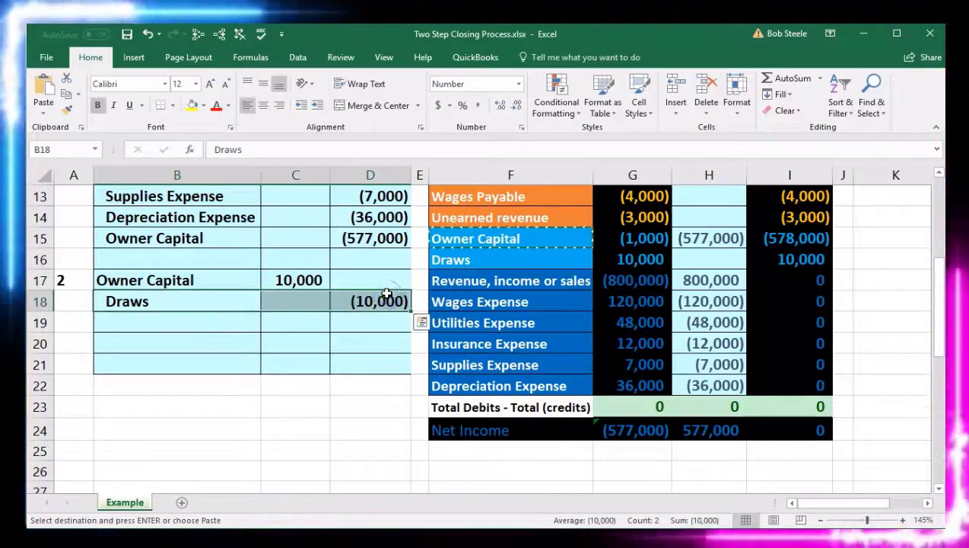
click(277, 320)
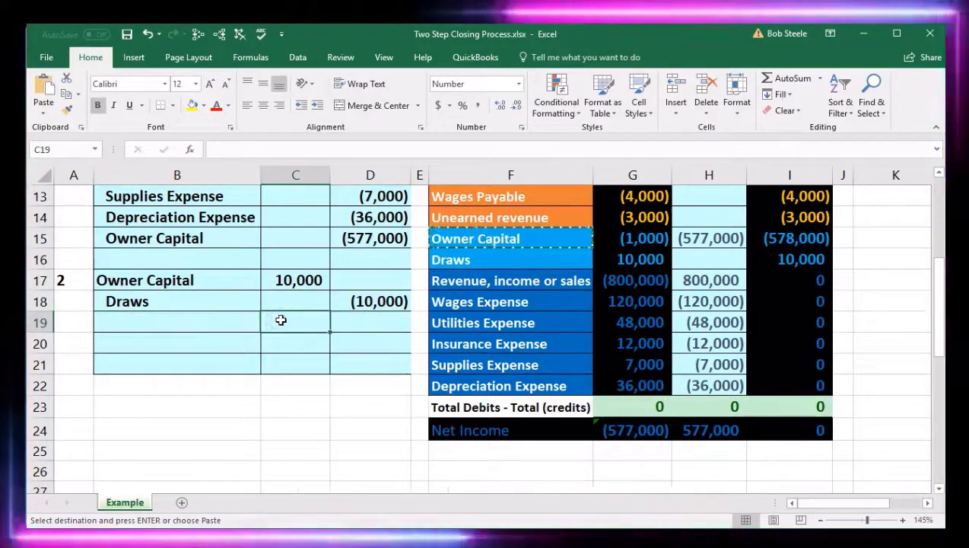
click(704, 259)
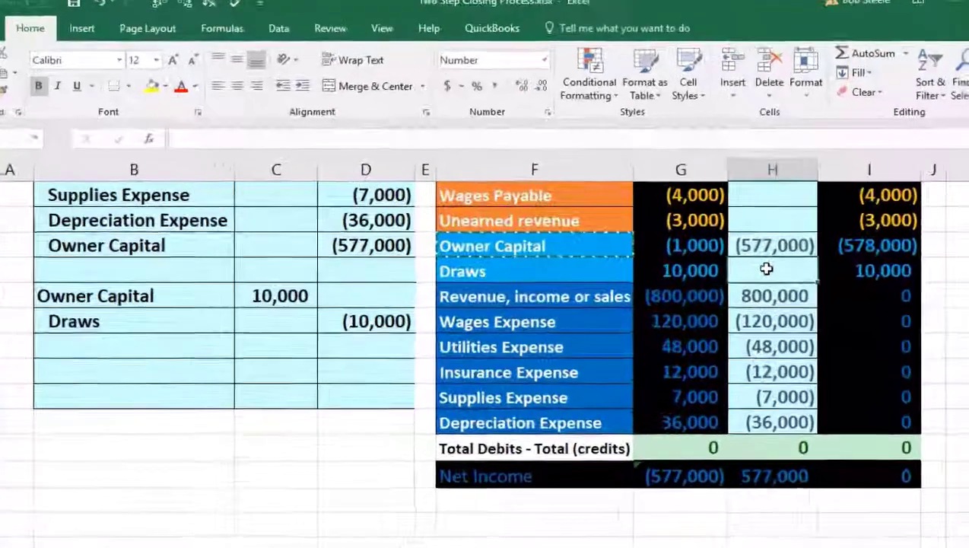
text(=)
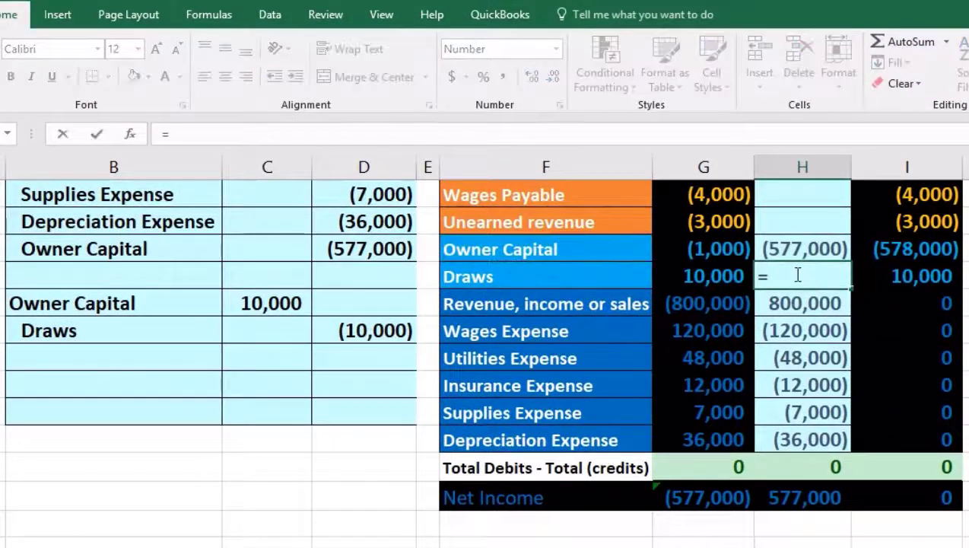
click(384, 330)
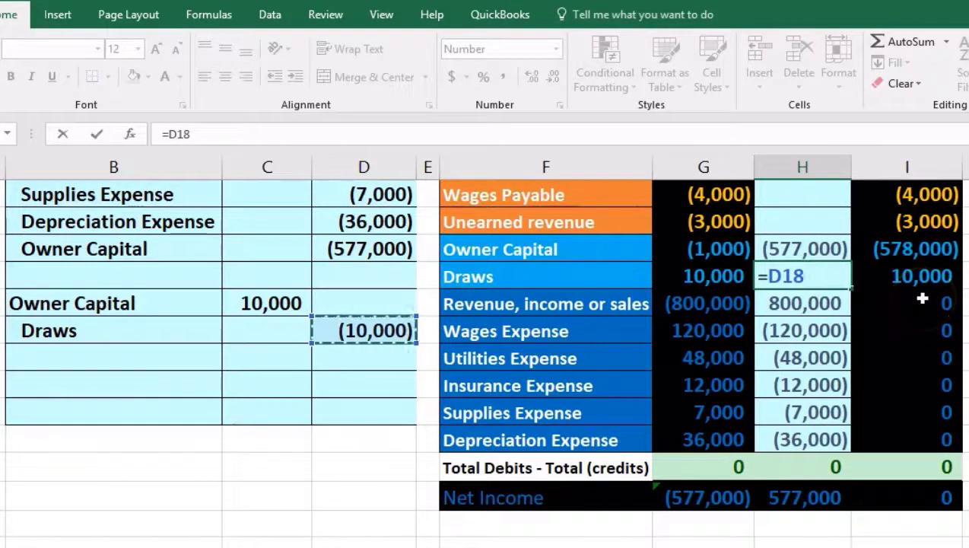
key(Return)
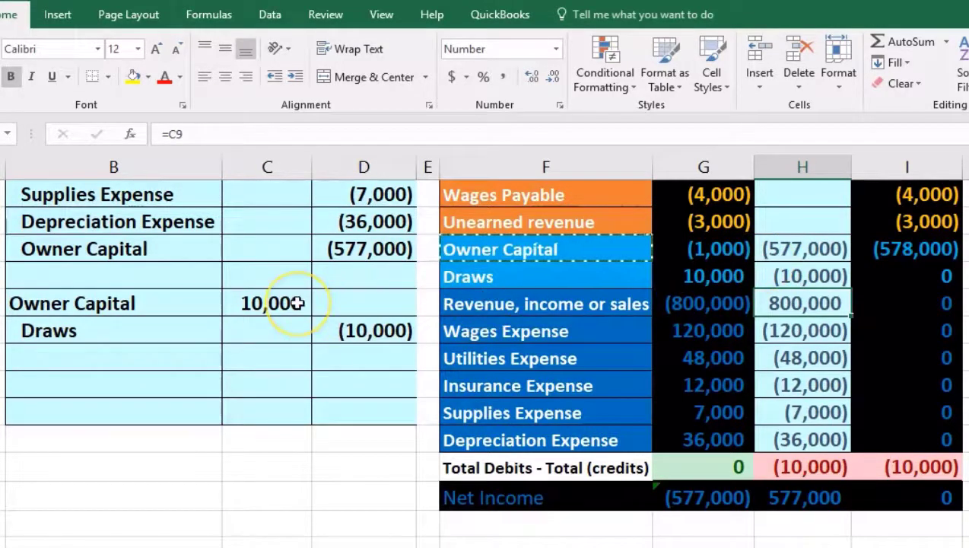
Step: Extend the Owner Capital posting formula in H15 to =D15+C17 to include the draws closing debit
click(789, 251)
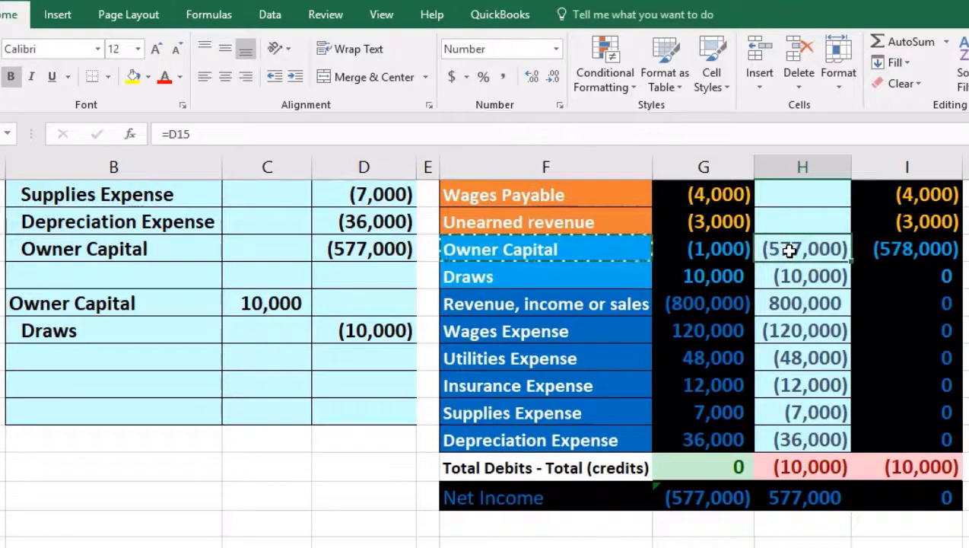
double_click(789, 251)
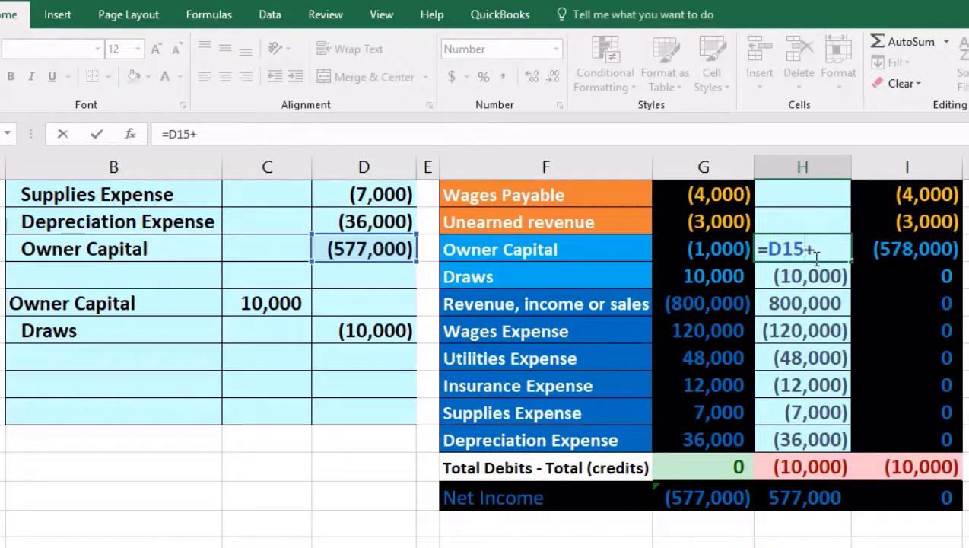
click(277, 303)
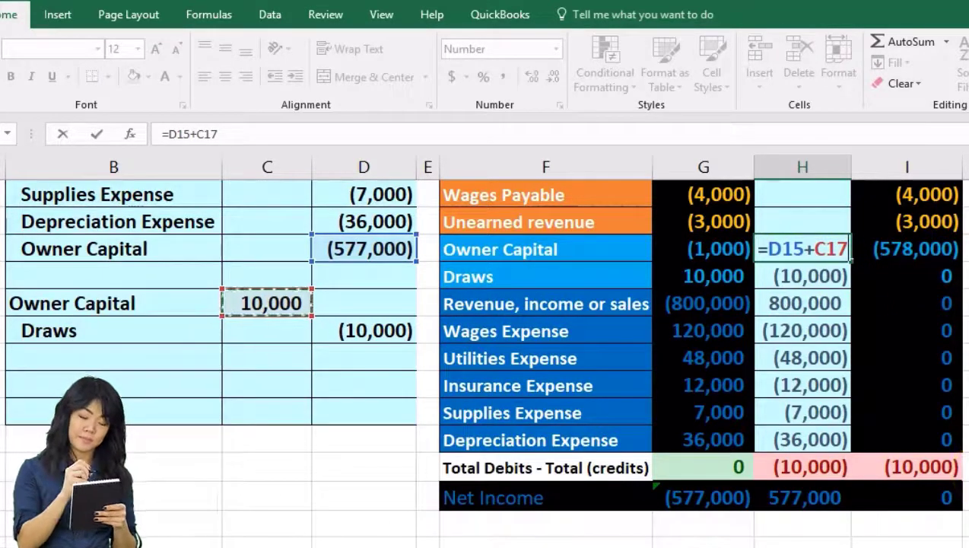
key(Return)
Step: Examine the post-close Owner Capital balance, the closed Draws, revenue and expense accounts, and the debit-credit totals of both trial balances
click(945, 466)
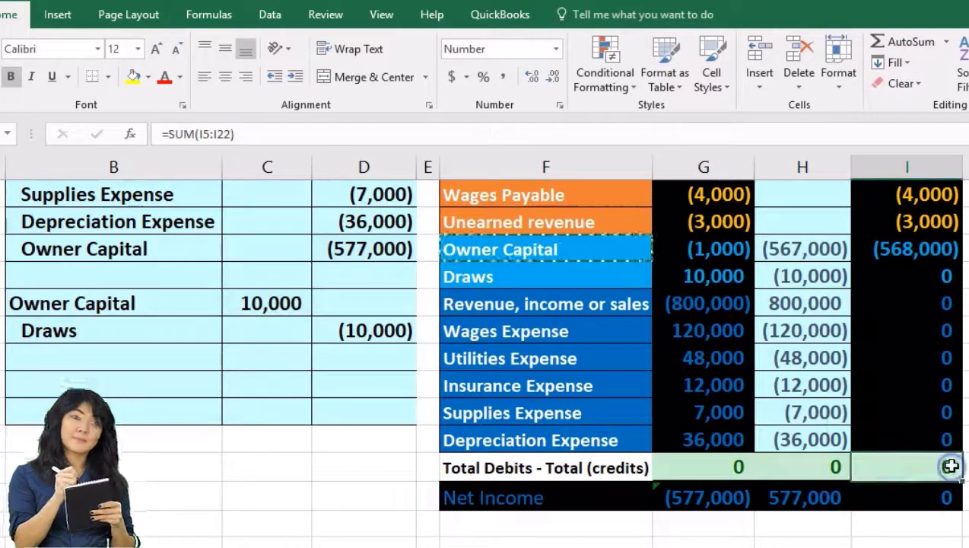
click(917, 248)
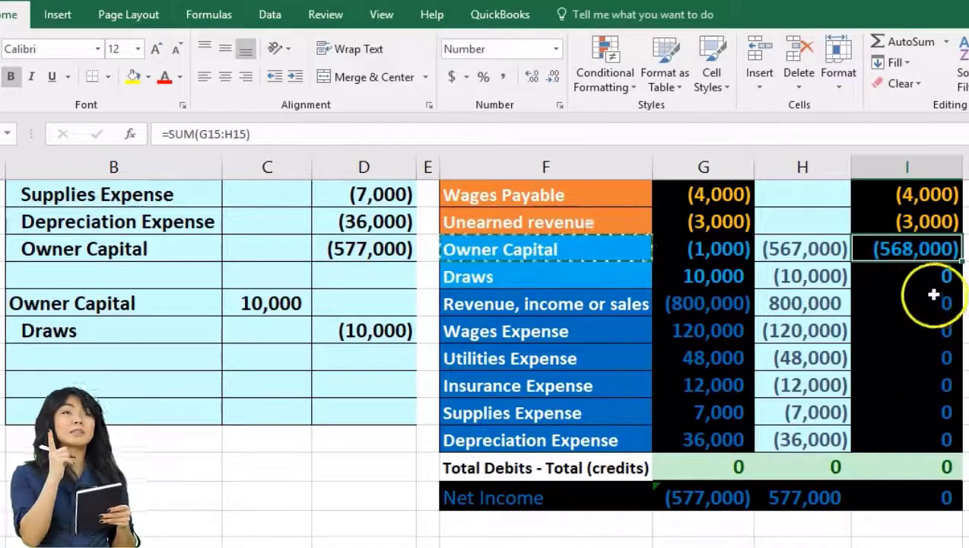
click(916, 278)
drag(917, 279, 908, 431)
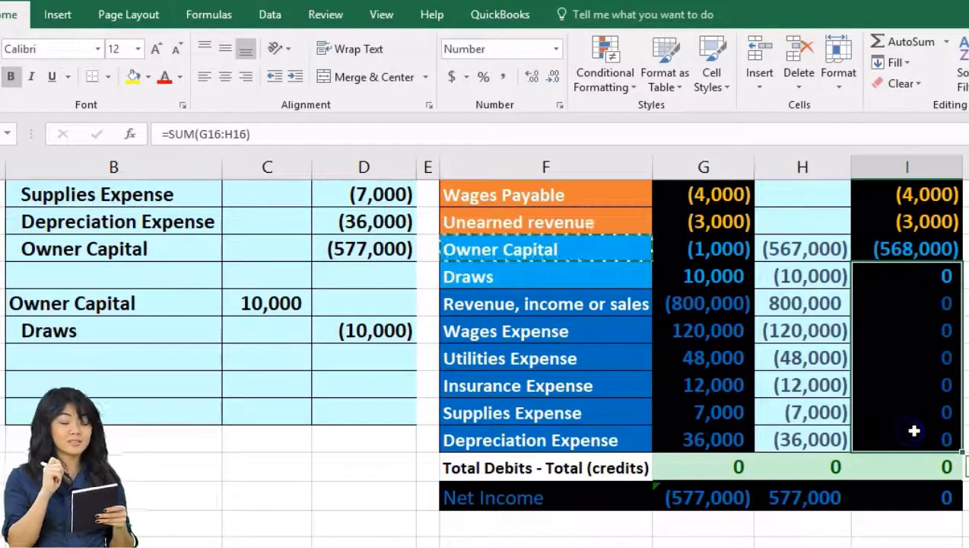
scroll(913, 431, up, 1)
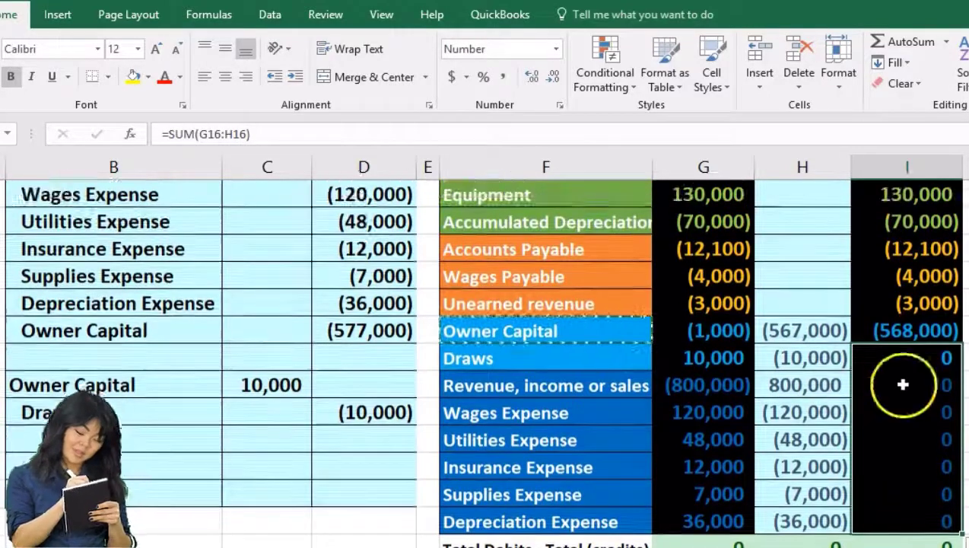
click(896, 335)
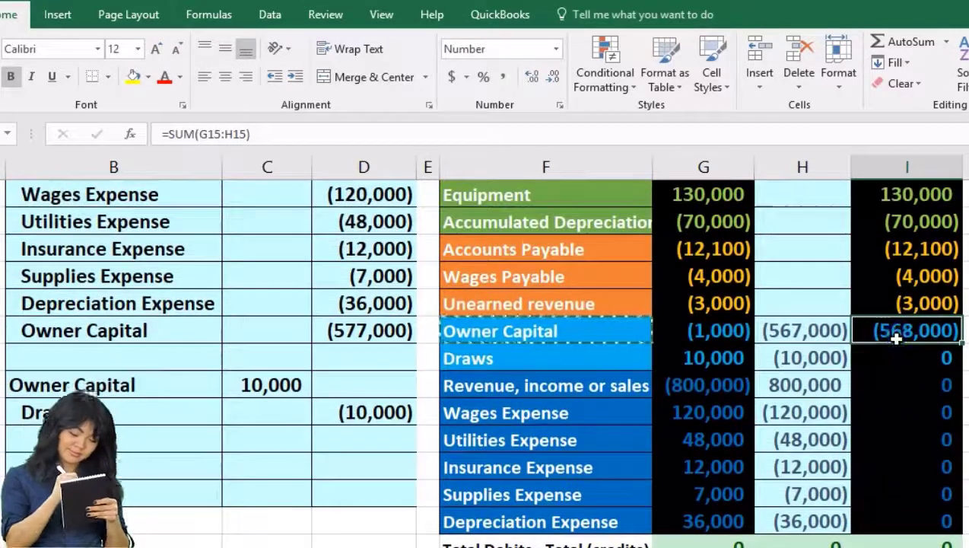
click(901, 394)
click(923, 539)
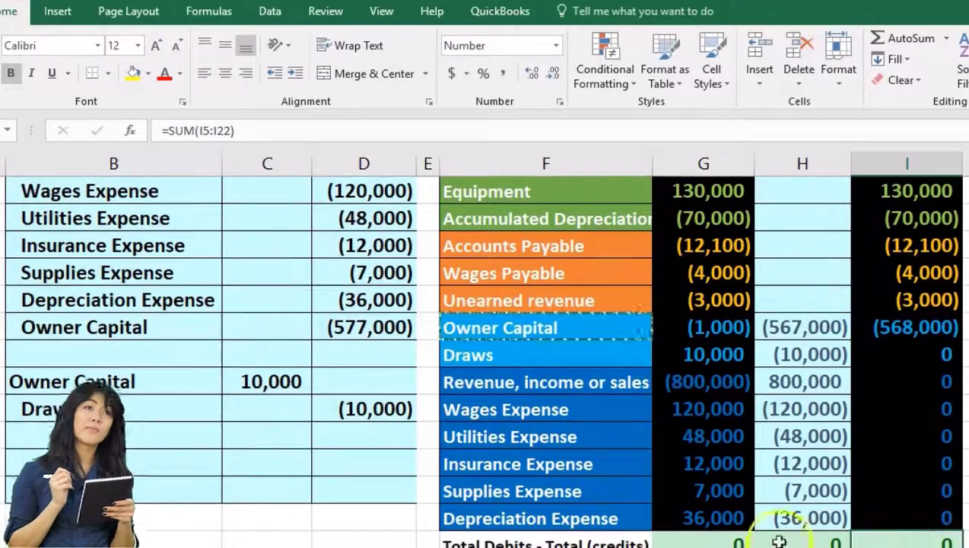
click(726, 542)
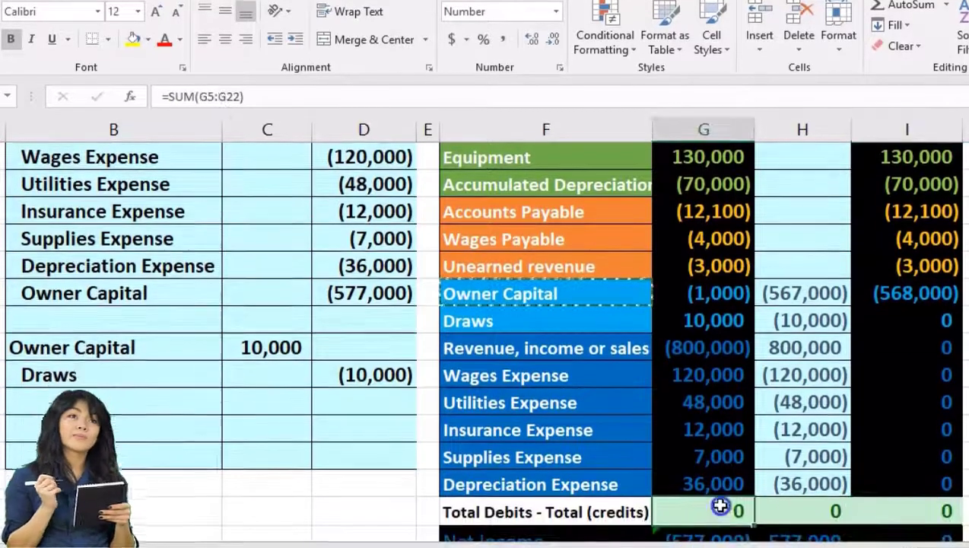
click(889, 505)
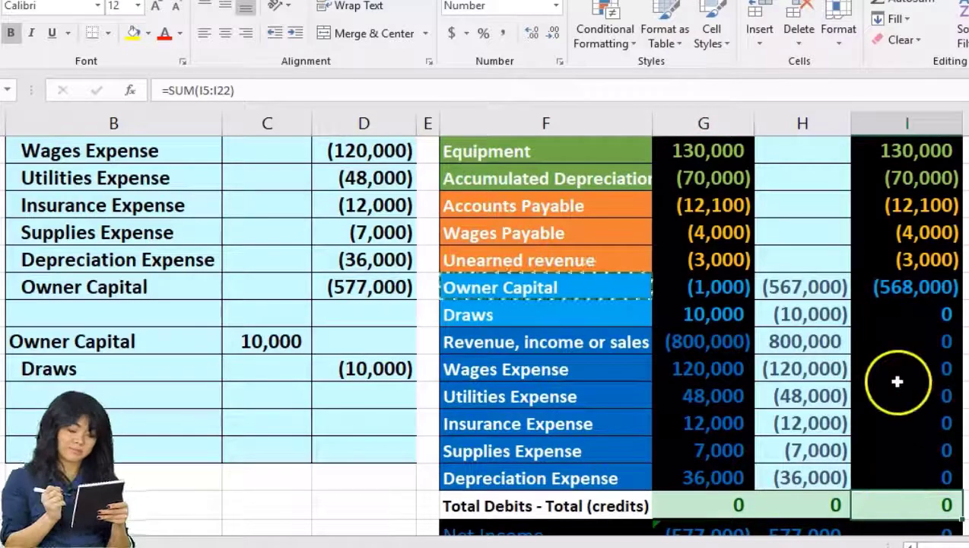
click(909, 292)
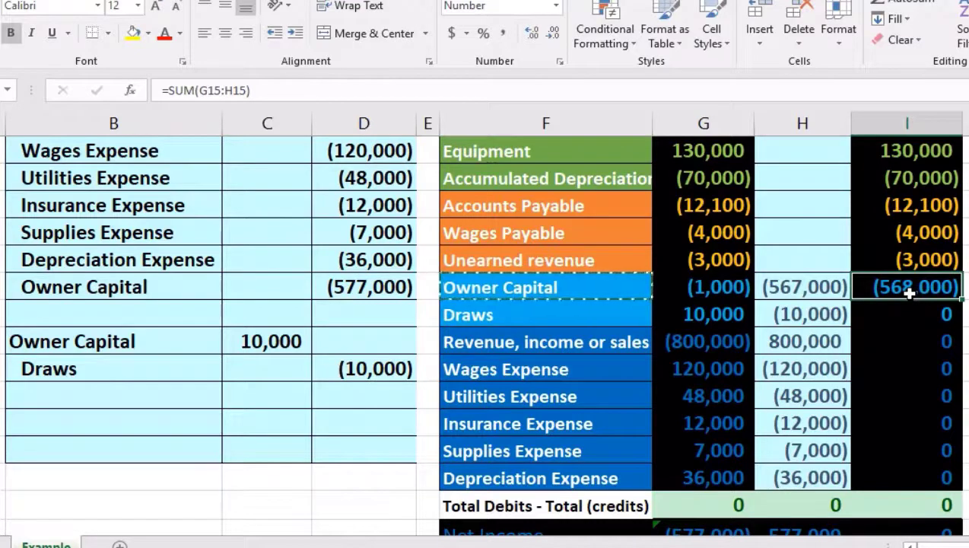
Step: Trace the post-close Owner Capital balance from its adjusted balance through the net income and draws closing amounts in the journal entries and trial balance
click(717, 286)
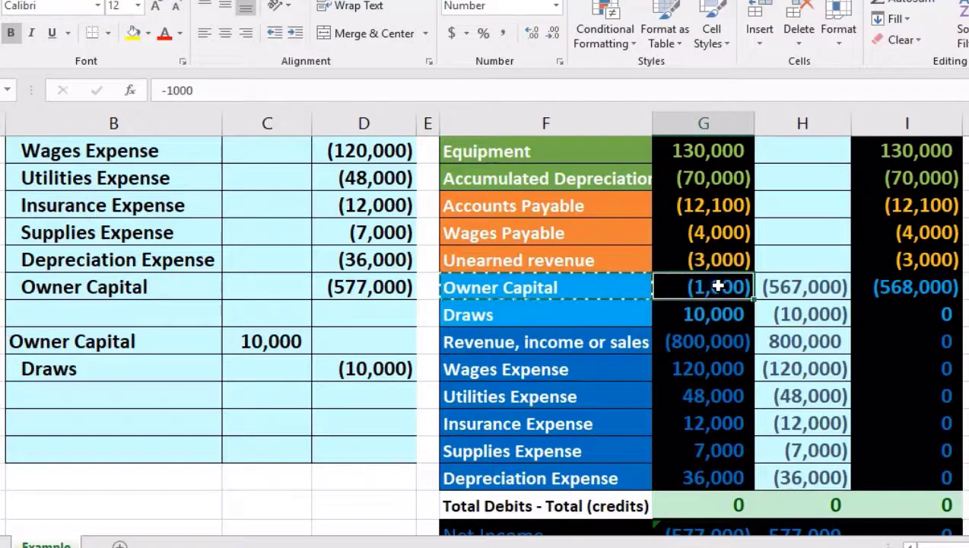
click(380, 288)
scroll(426, 350, down, 1)
click(692, 454)
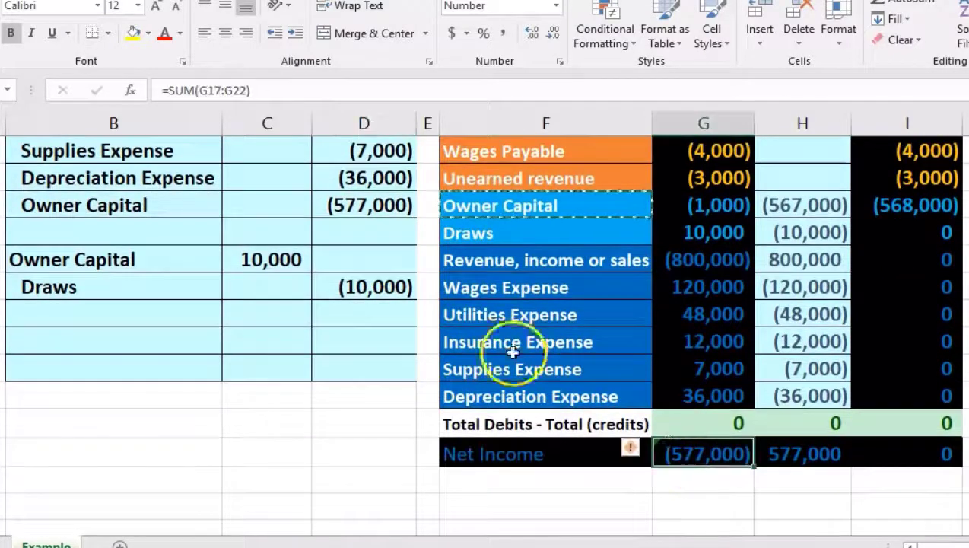
click(377, 210)
drag(688, 261, 701, 381)
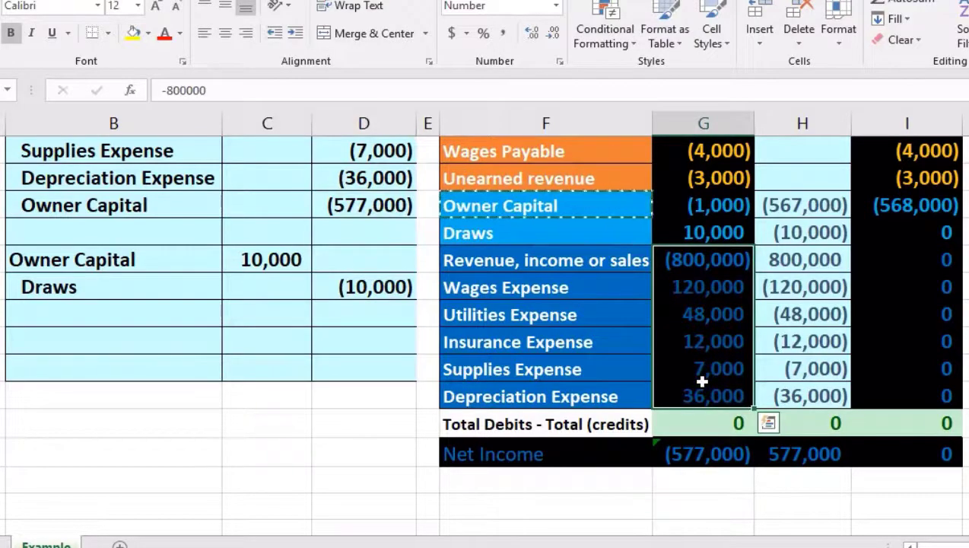
click(282, 264)
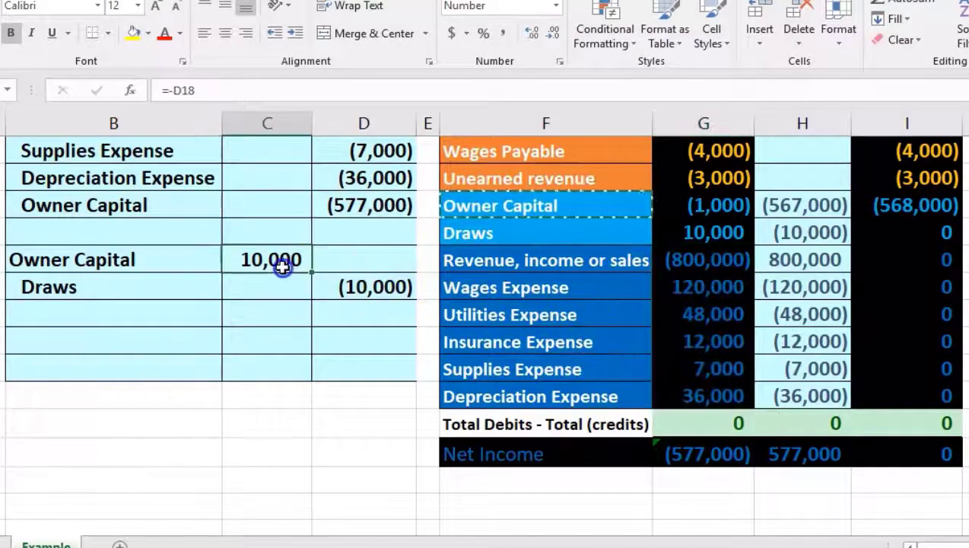
click(714, 232)
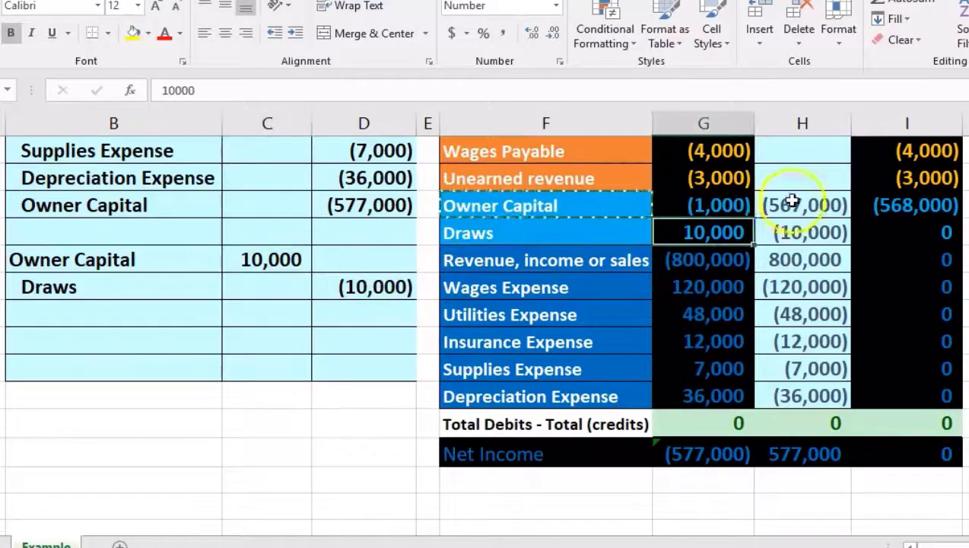
click(793, 201)
click(882, 205)
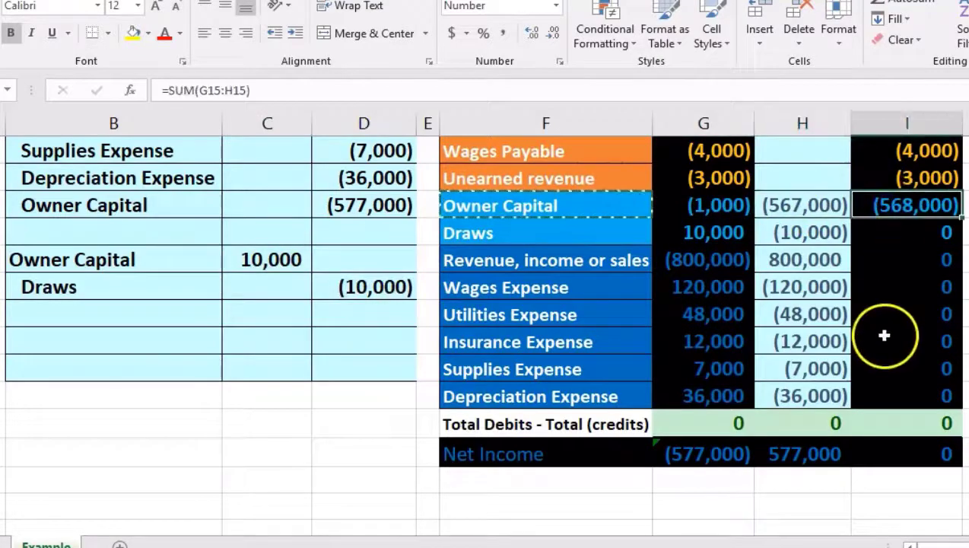
Step: Review the post-close asset and liability balances from Cash to Unearned revenue against the post-close Owner Capital balance
scroll(905, 283, up, 2)
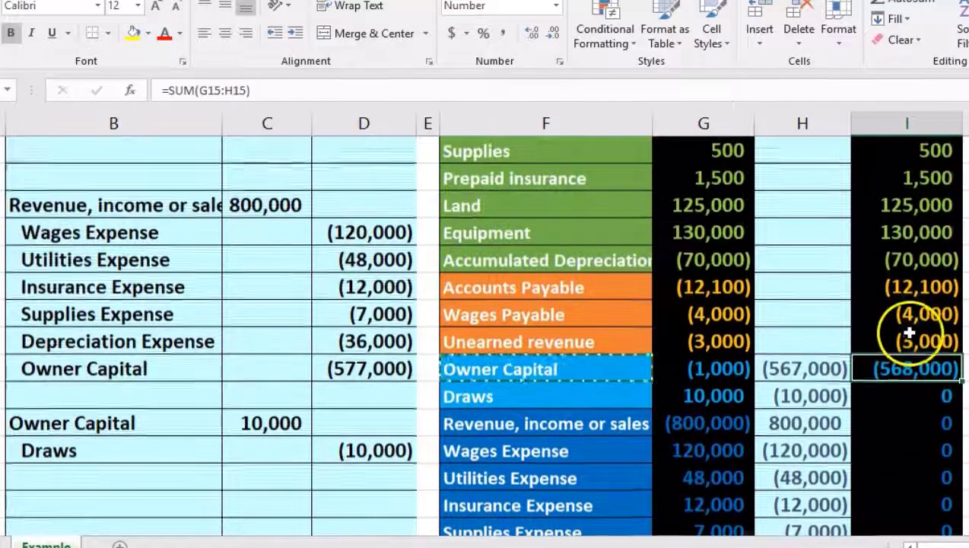
scroll(910, 333, up, 2)
drag(901, 217, 908, 460)
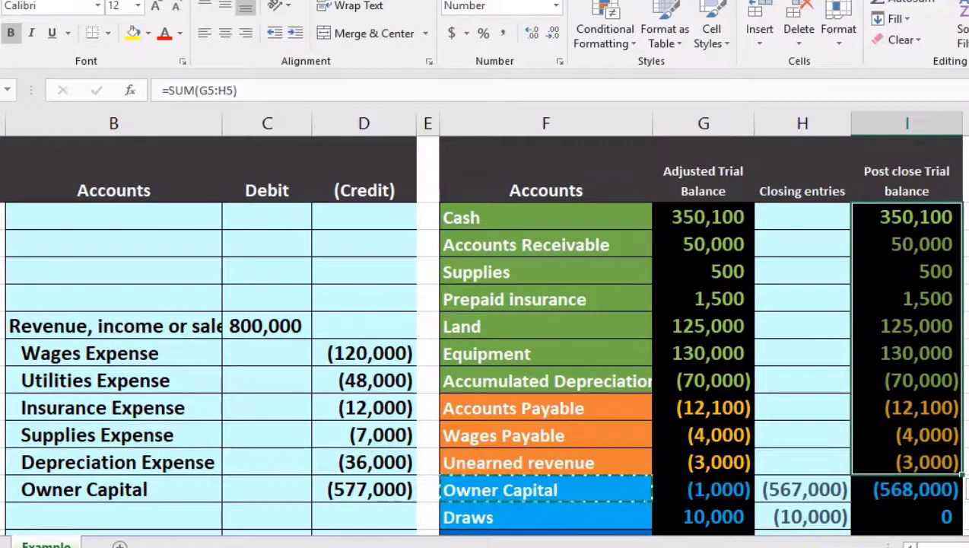
click(918, 493)
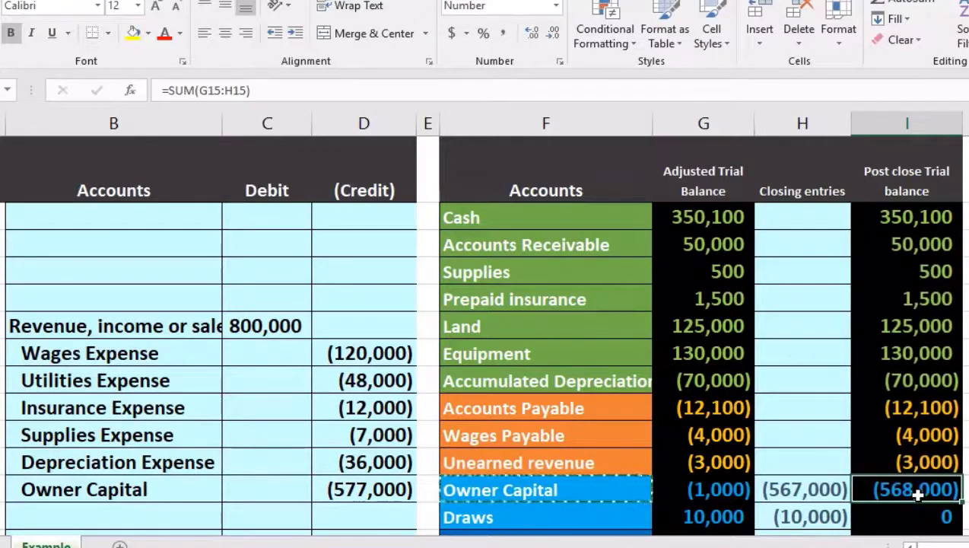